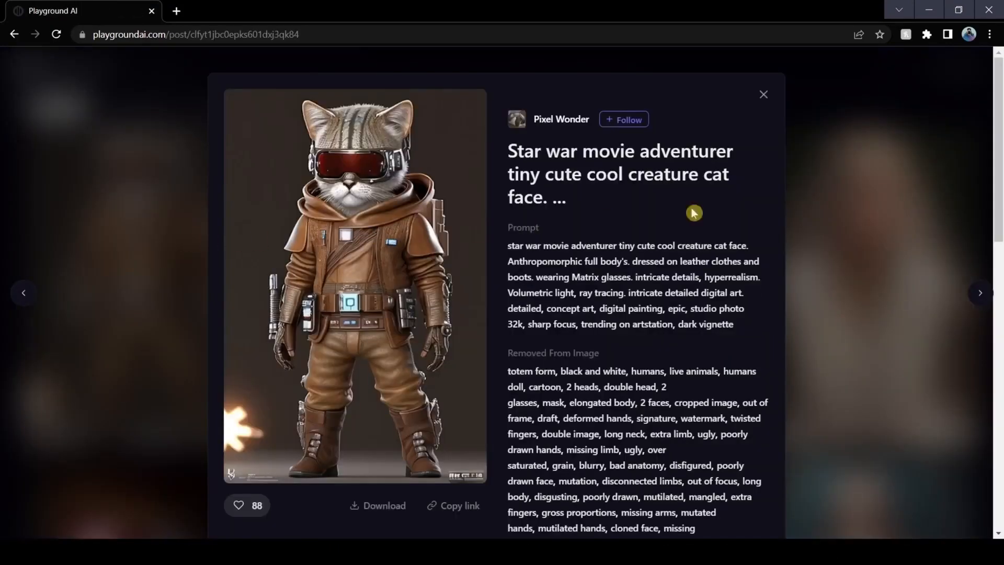
Leave the cat artwork post and log in to the Playground AI site
scroll(708, 201, down, 2)
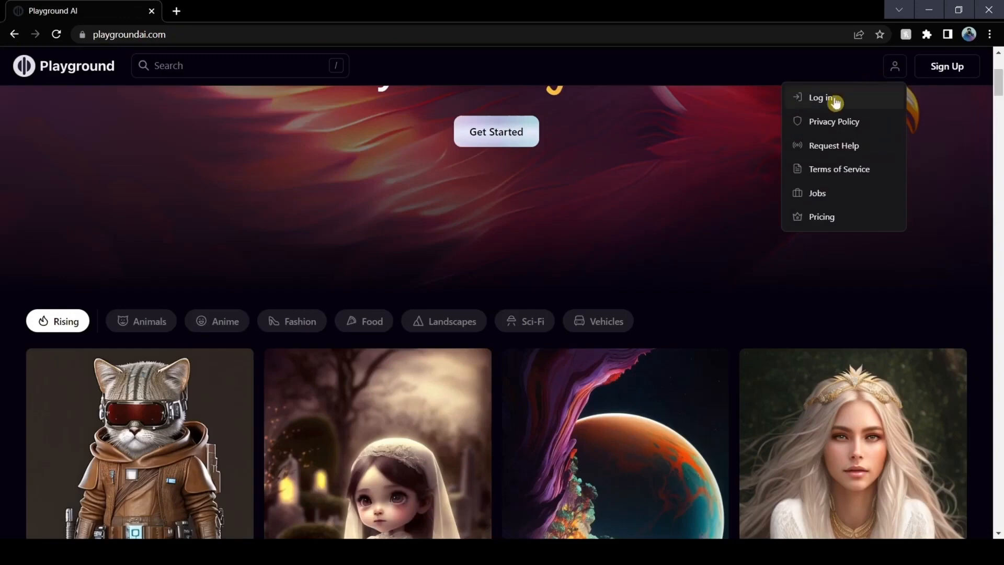
click(835, 99)
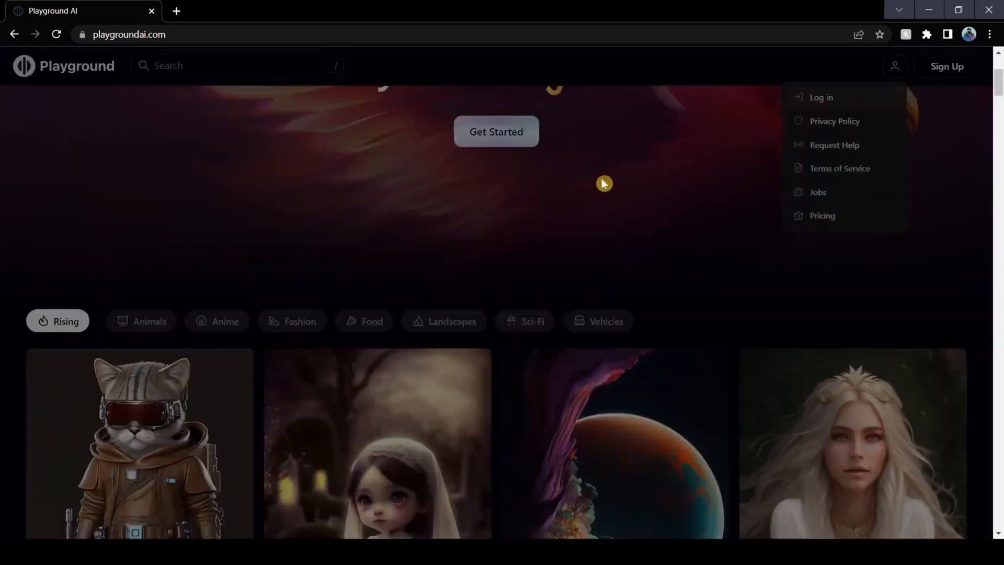
click(564, 332)
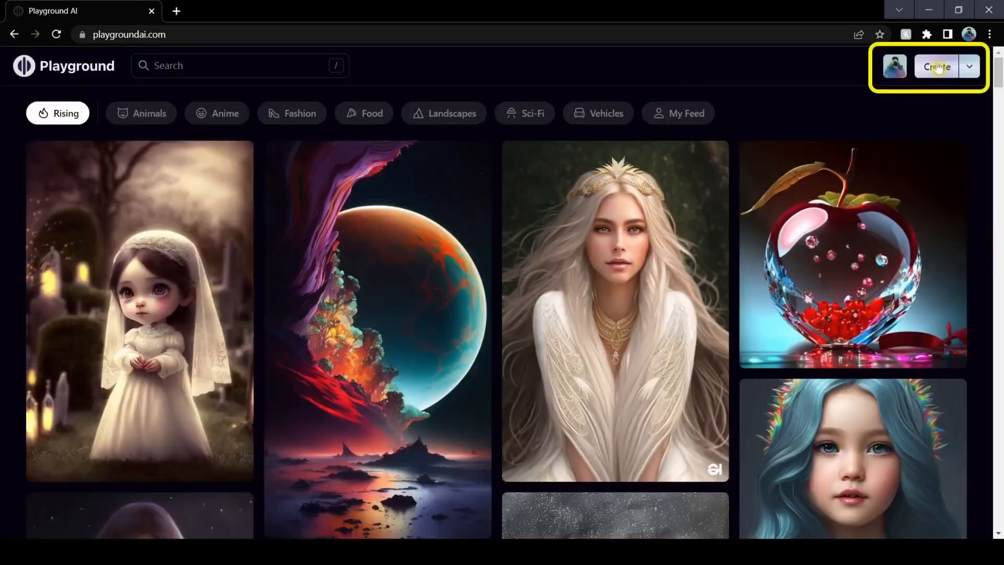
Open the image creation page and set the model to Playground v1
click(937, 67)
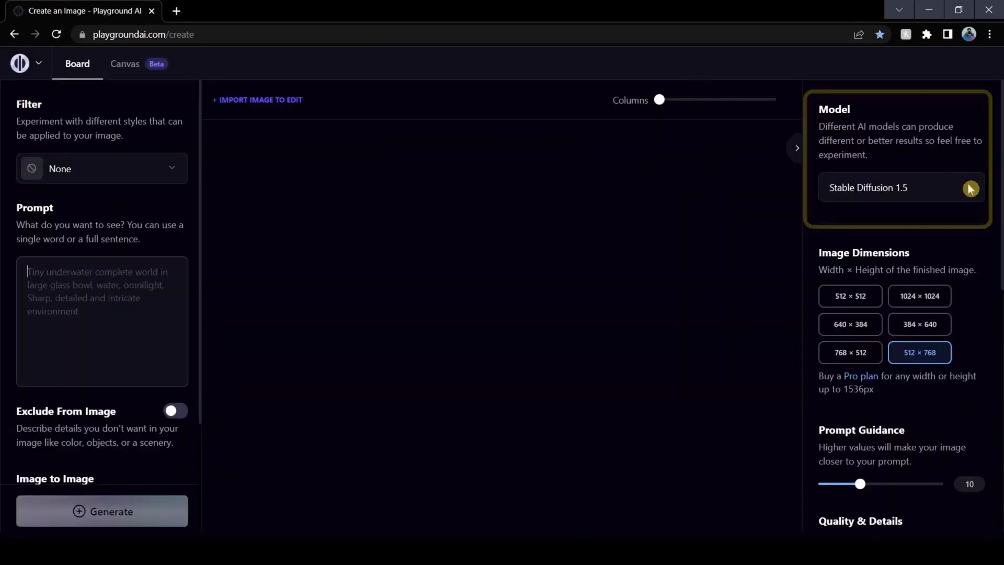
click(970, 189)
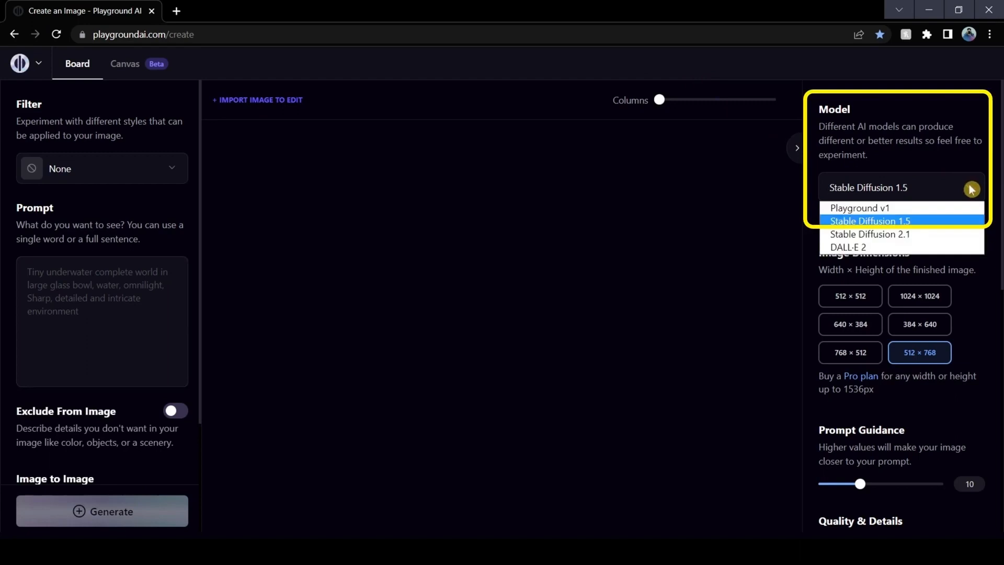
click(911, 210)
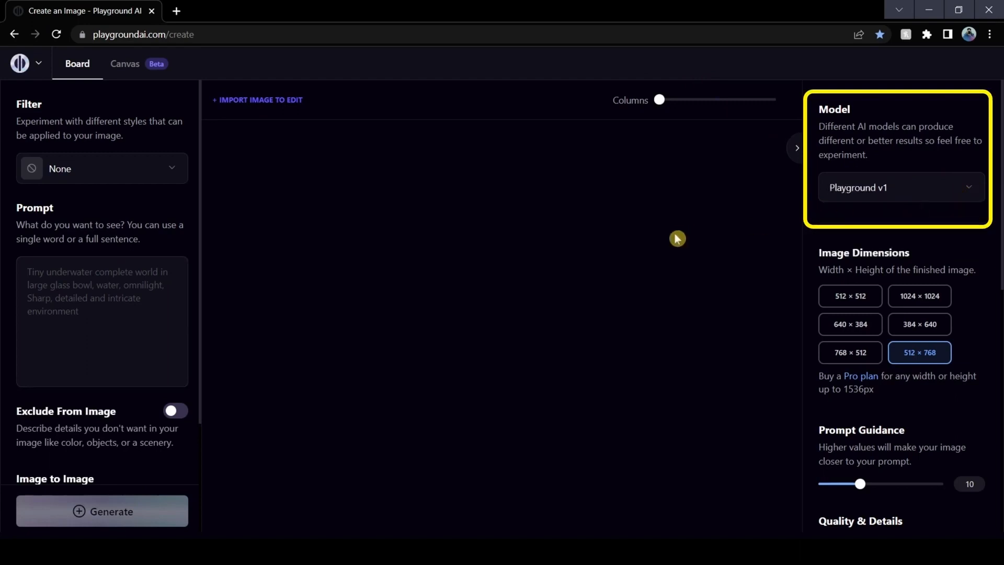
Try each of the image dimension presets, finishing with 512 × 768 selected
click(837, 302)
click(908, 294)
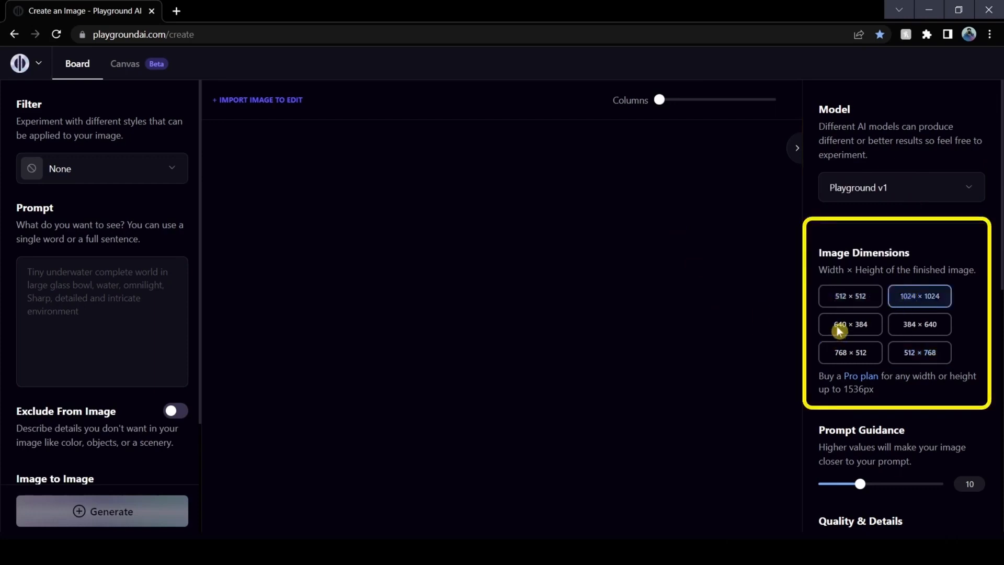
click(837, 326)
click(919, 322)
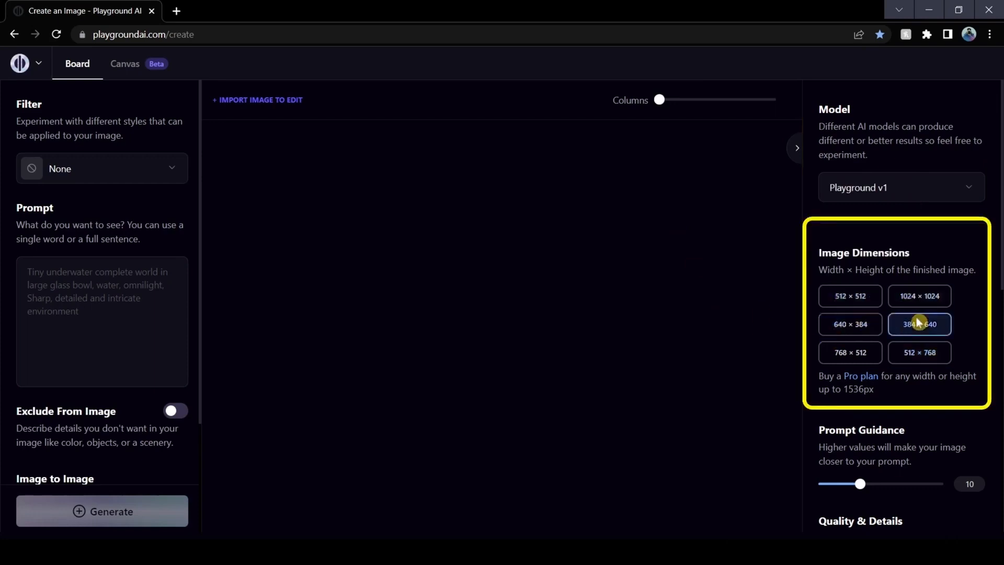
click(851, 353)
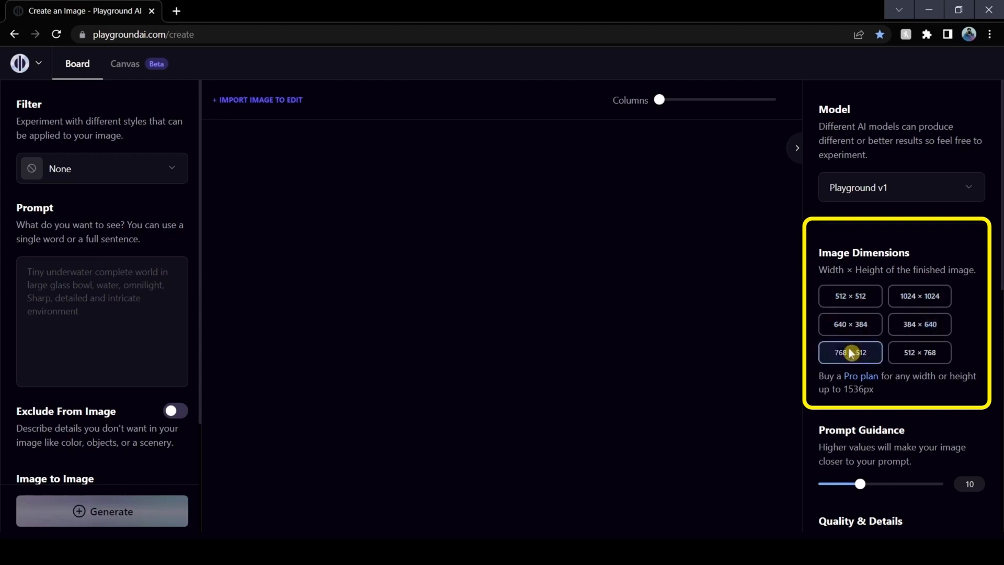
click(931, 349)
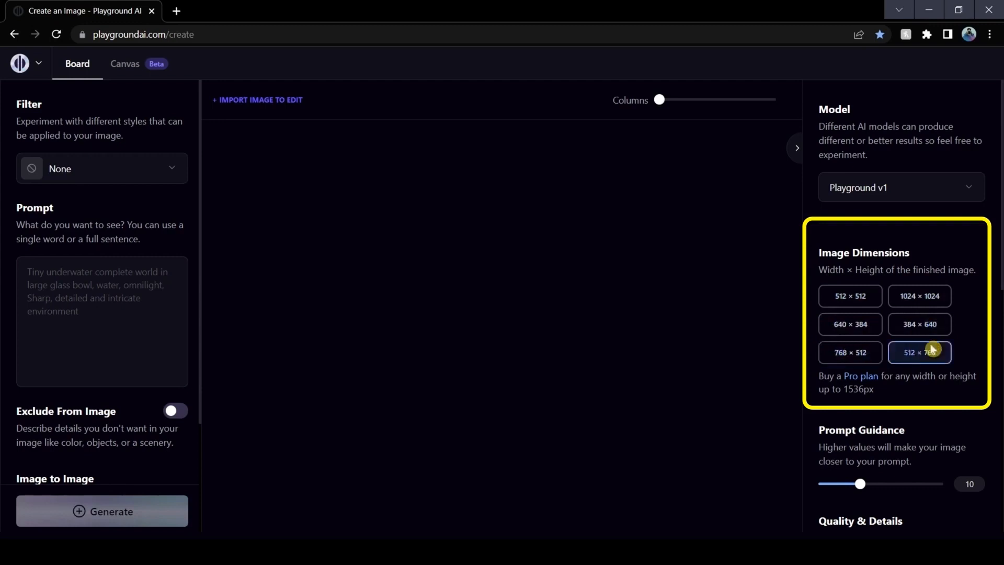
click(853, 302)
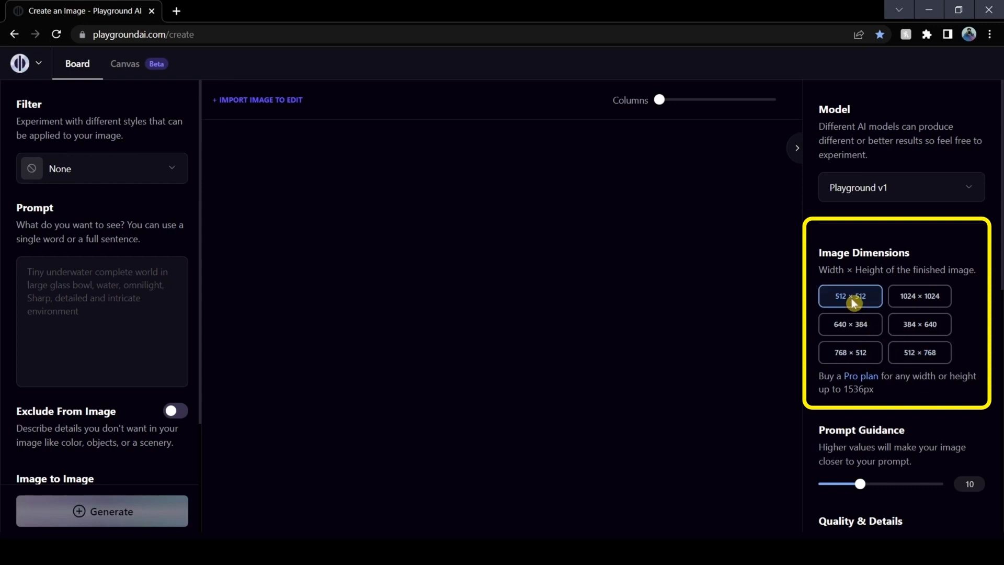
click(904, 301)
click(845, 331)
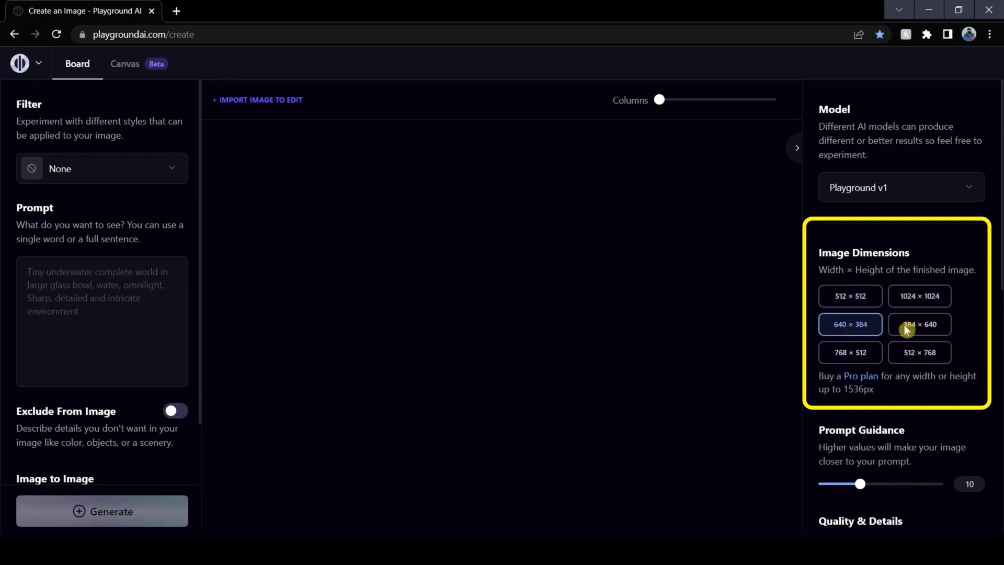
click(914, 328)
click(855, 357)
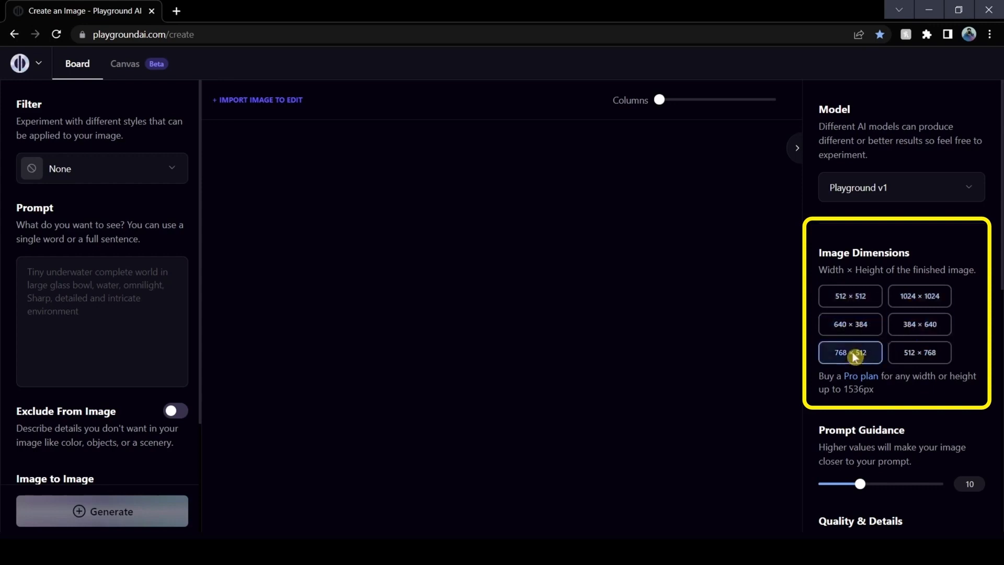
click(910, 356)
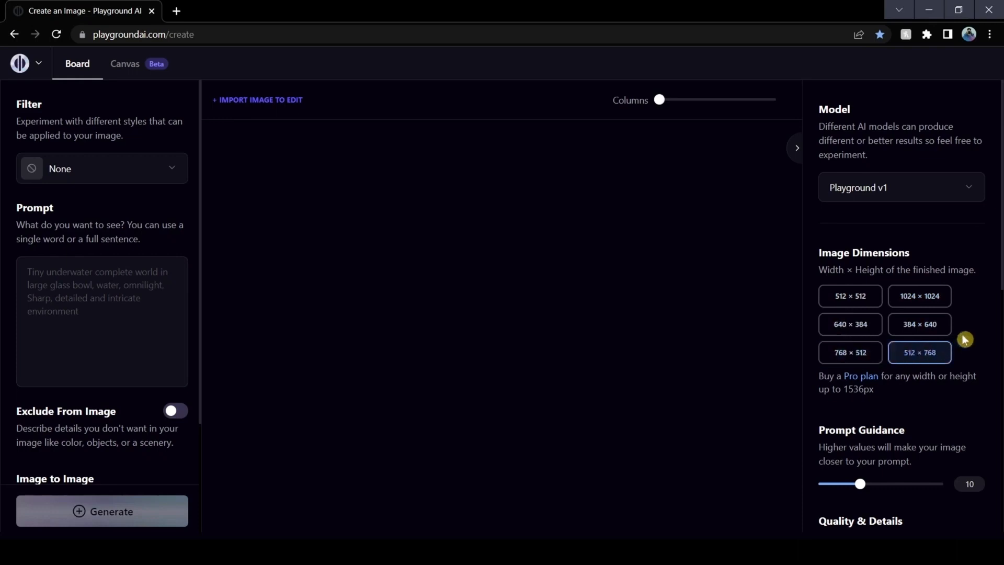
Show the advanced generation options below the seed setting
scroll(969, 334, down, 6)
scroll(969, 334, up, 1)
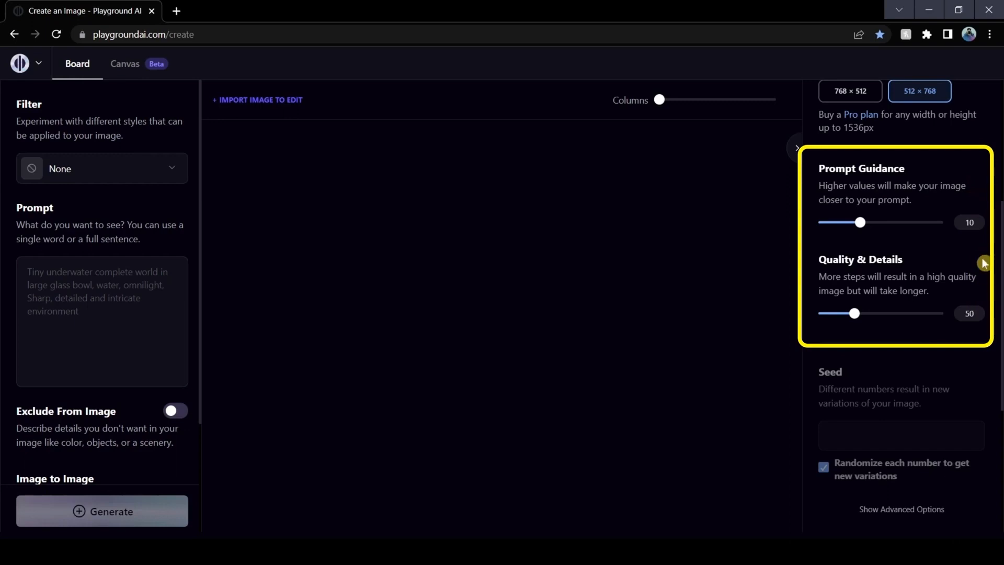
scroll(941, 261, down, 5)
click(920, 248)
Try the k_euler_ancestral sampler and set the sampling method back to pndm (plms)
click(895, 316)
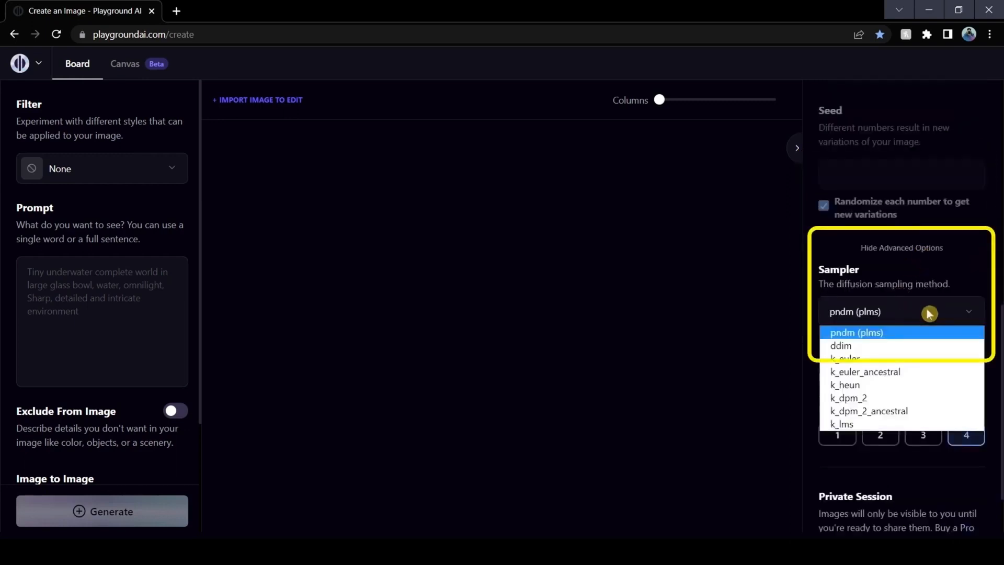
click(891, 375)
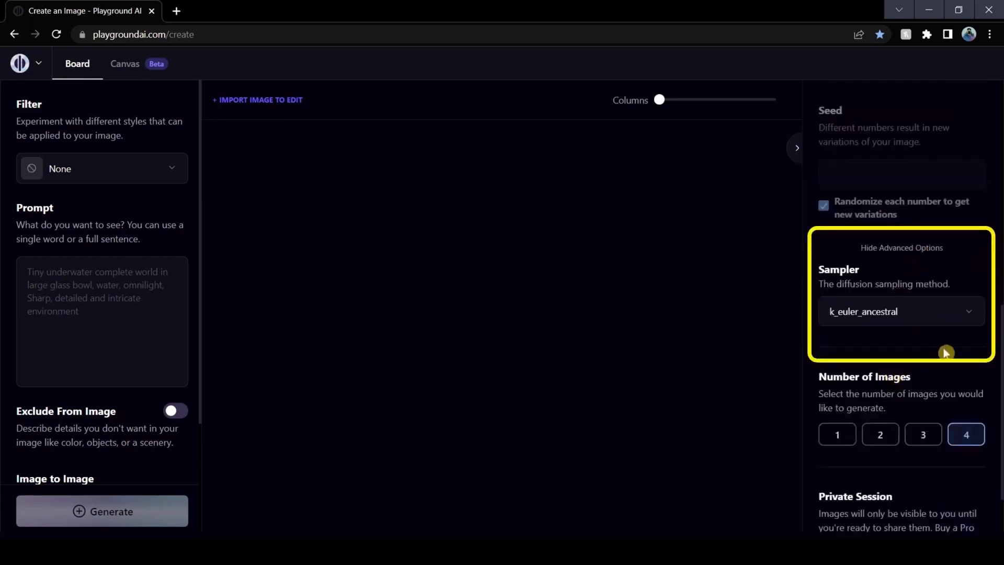
click(943, 317)
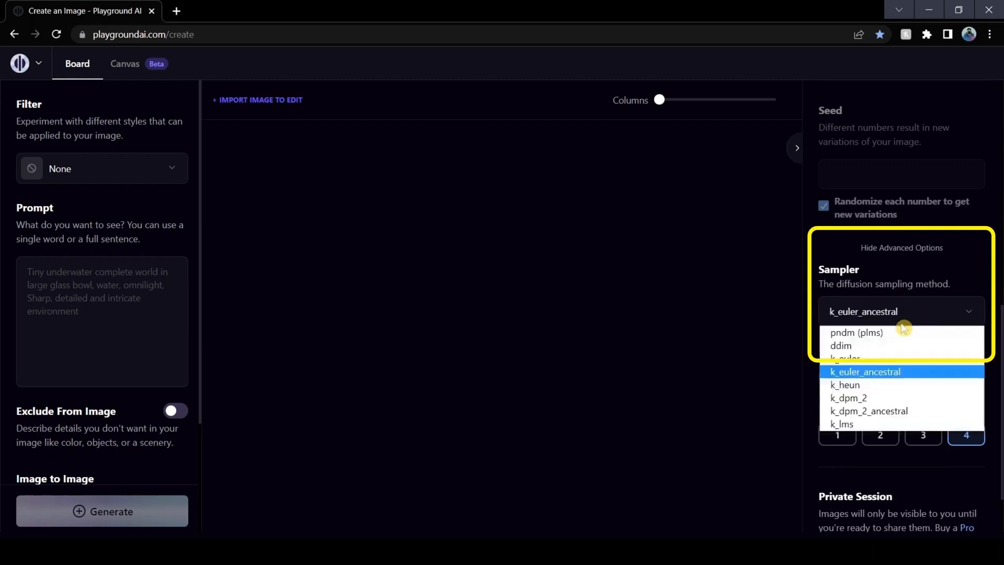
click(872, 333)
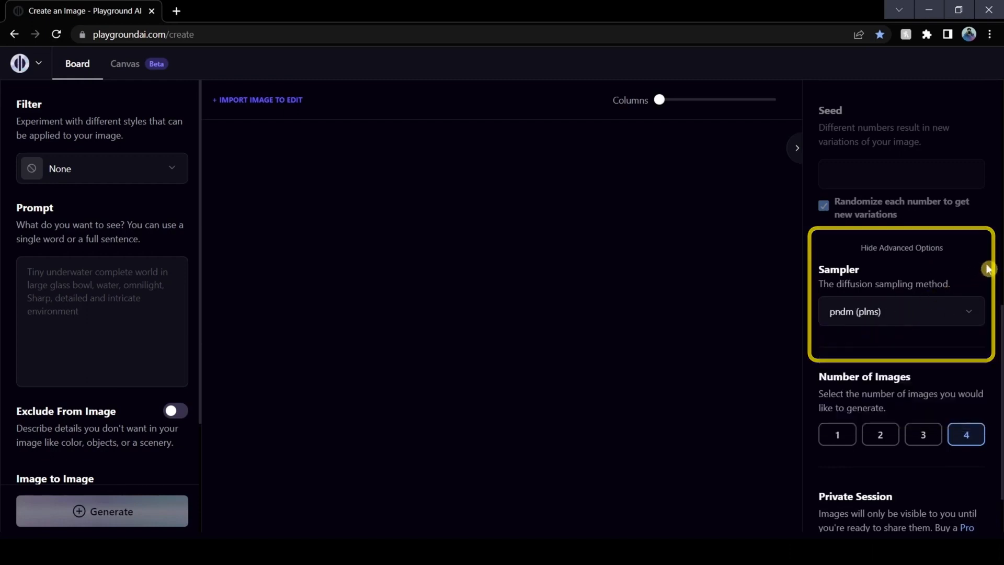
Turn on Private Session for the generated images
scroll(988, 266, down, 1)
click(835, 504)
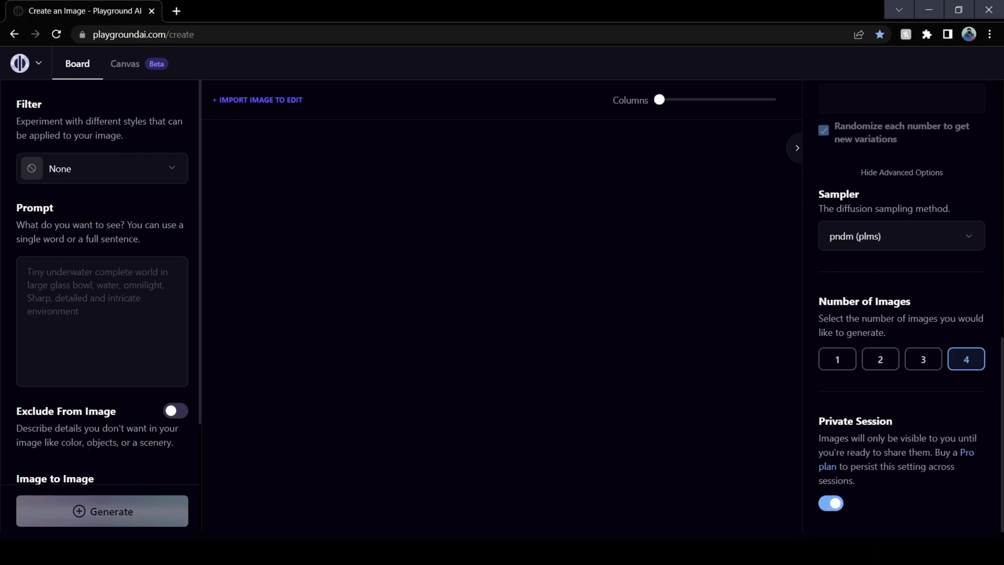
Enable Exclude From Image and paste the negative prompt starting "deformed, ugly, disfigured, blurry, pixelated" and ending "too many fingers, nude, naked,"
scroll(180, 331, down, 3)
click(170, 268)
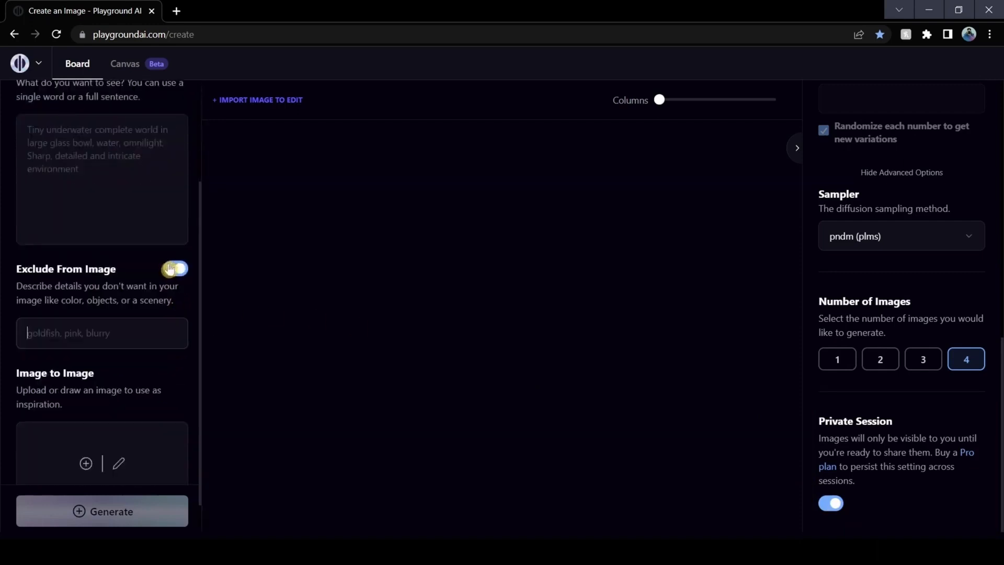
click(102, 333)
text(deformed, ugly, disfigured, blurry, pixelated, hideous, indistinct, old, malformed, extra hands, extra arms, joined misshapen, collage, grainy, low, poor, monochrome, huge, extra fingers, mutated hands, poorly drawn hands, mutated hands, fused fingers, too many fingers, nude, naked,)
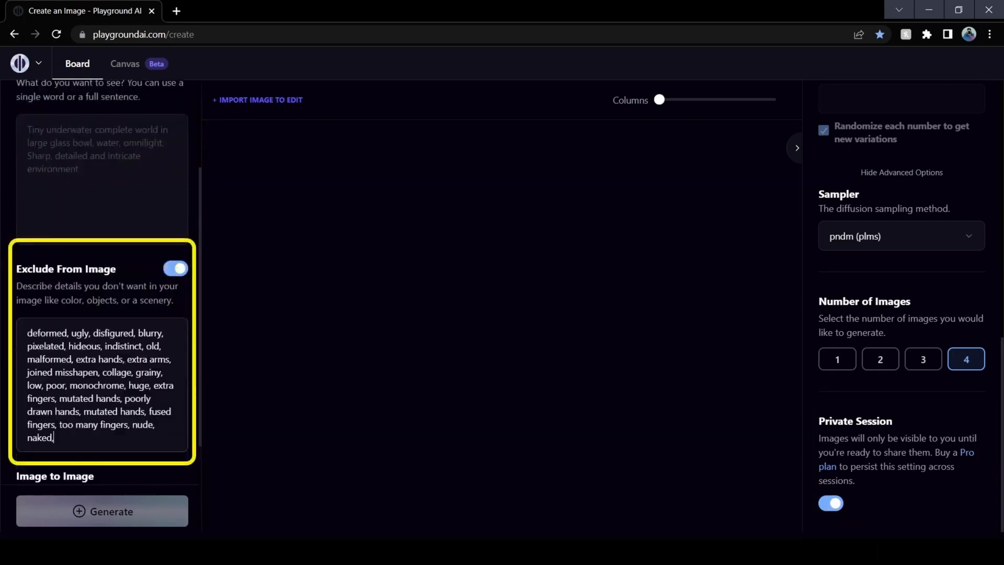
click(182, 271)
click(182, 272)
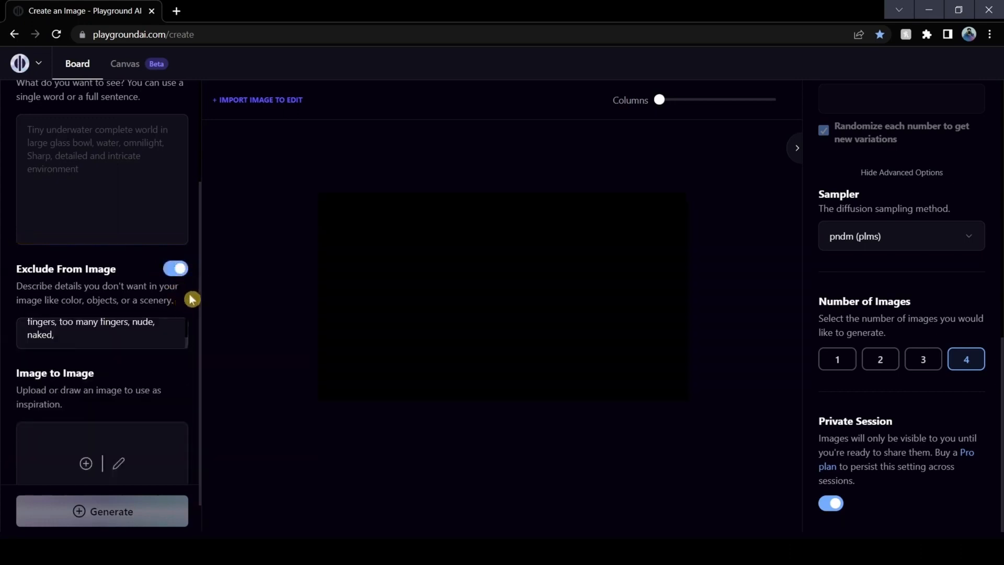
Paste the prompt "Cute and fluffy cat, black fur, blue eyes, soft light, natural environment"
scroll(155, 302, up, 1)
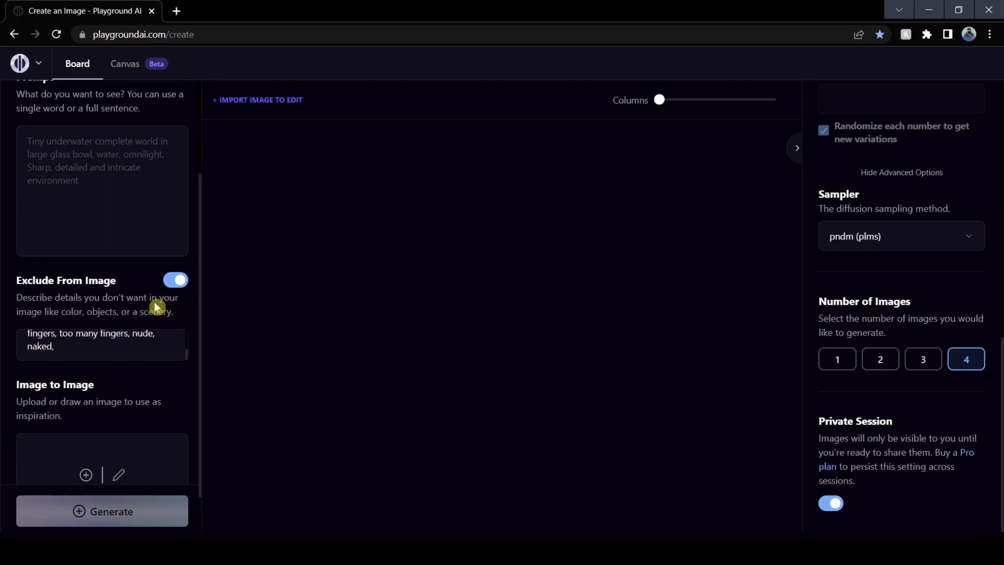
scroll(153, 303, up, 3)
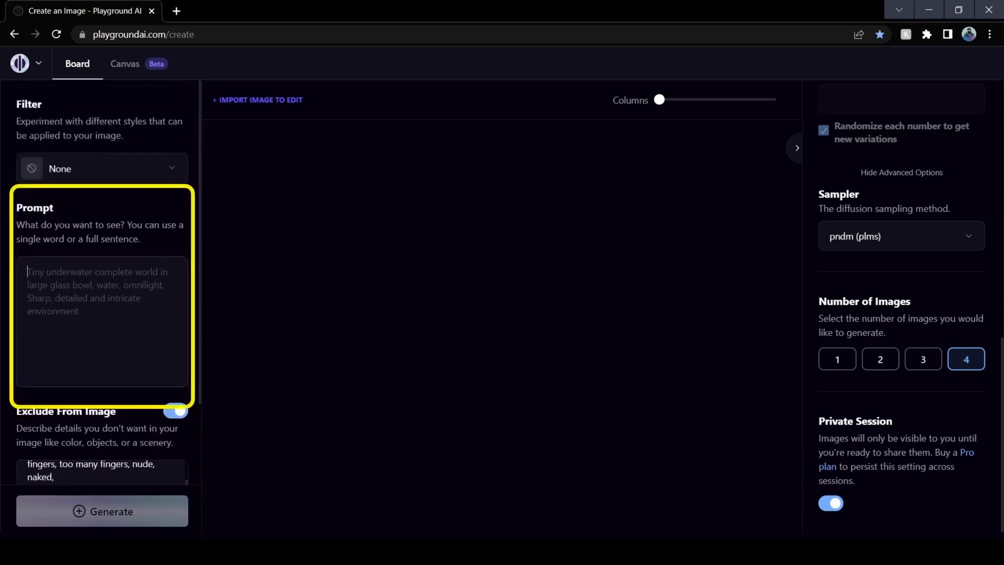
text(Cute and fluffy cat, black fur, blue eyes, soft light, natural environment)
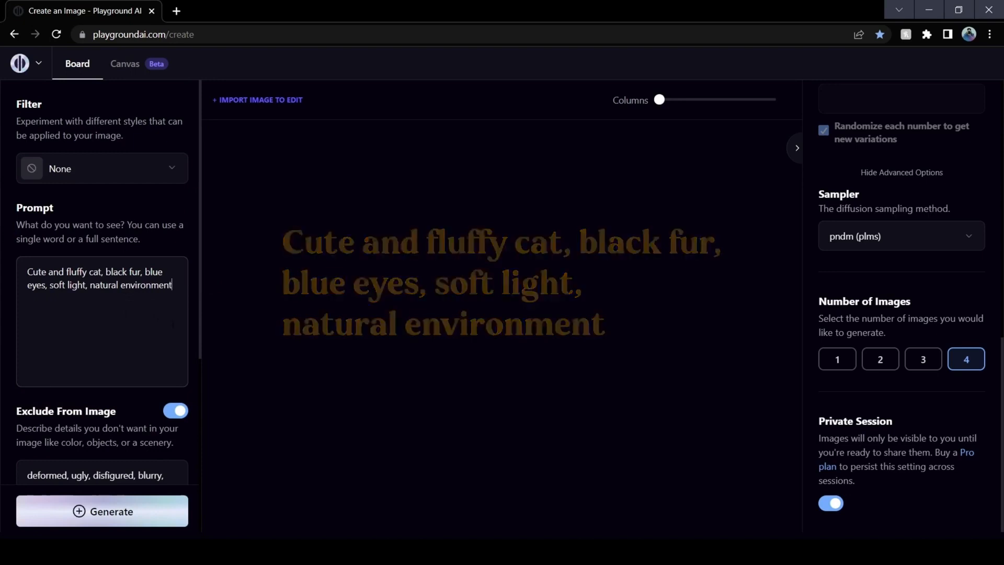
Apply the Lush illumination filter to the image
click(102, 168)
scroll(275, 254, down, 1)
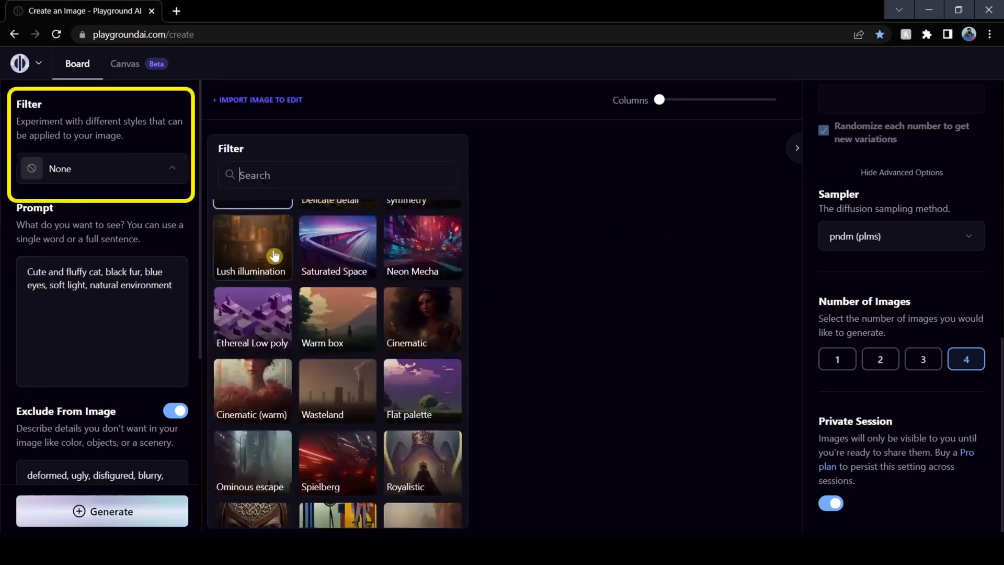
click(276, 254)
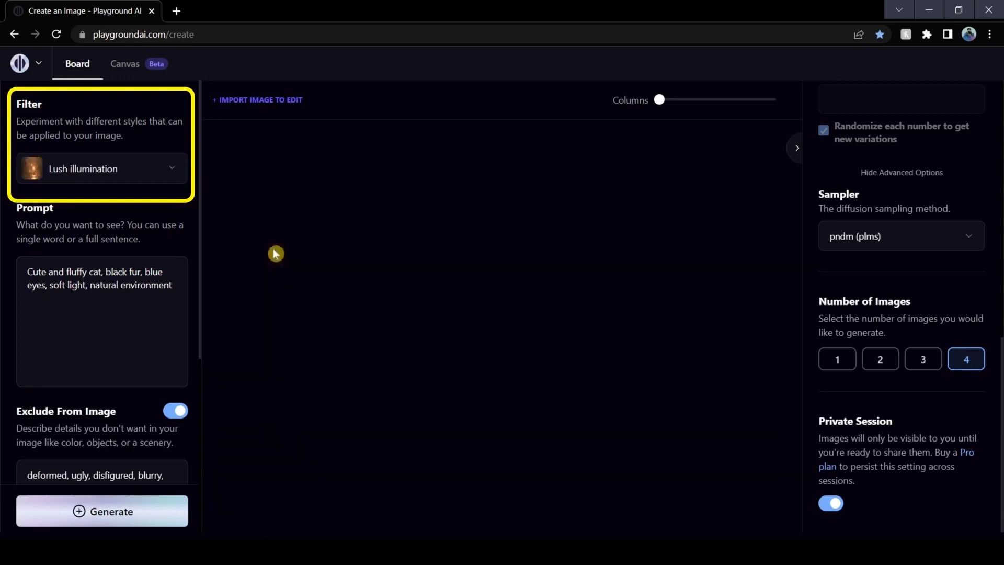
Browse the available style filters and keep Lush illumination selected
click(172, 177)
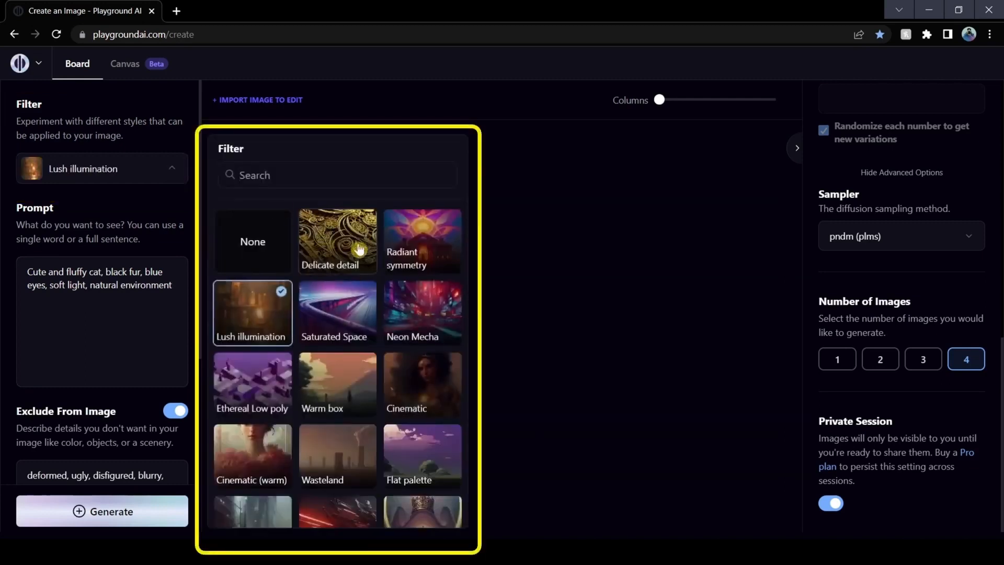
scroll(359, 250, down, 3)
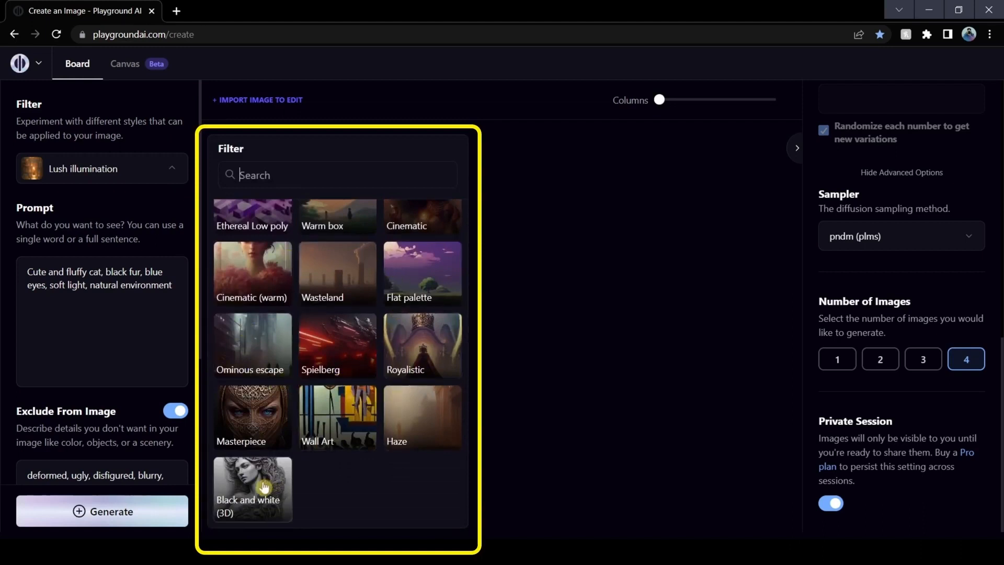
scroll(344, 418, up, 3)
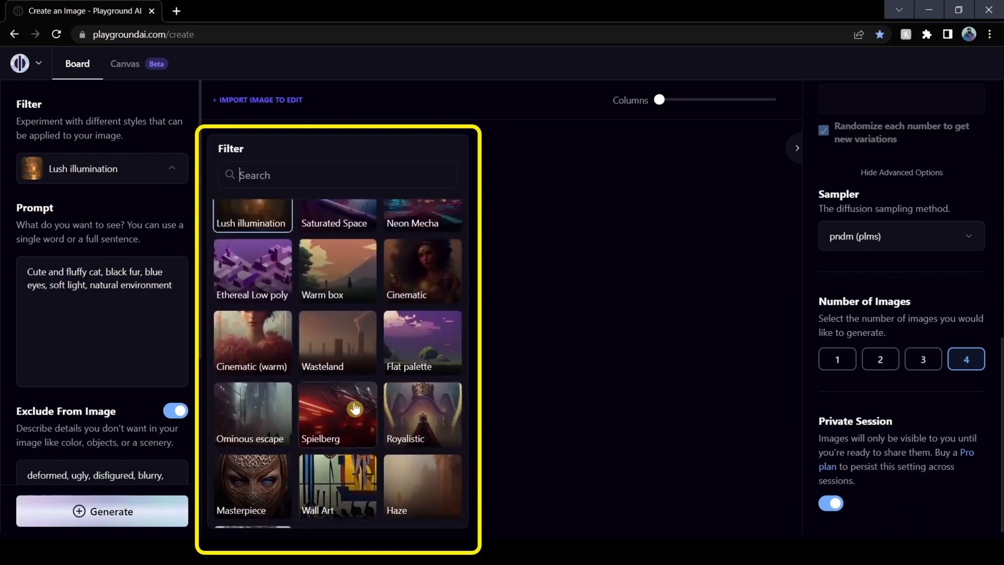
scroll(377, 385, up, 1)
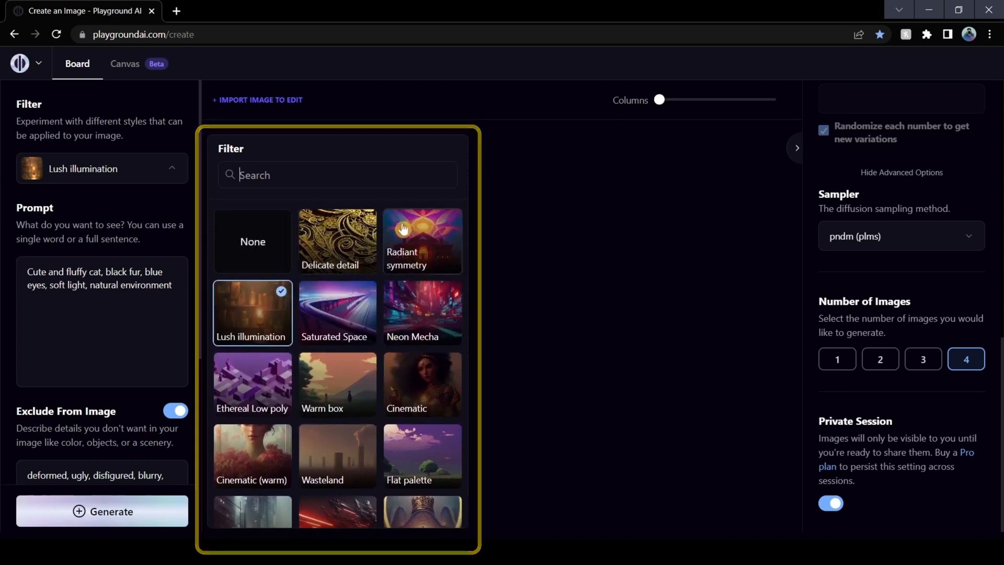
click(237, 316)
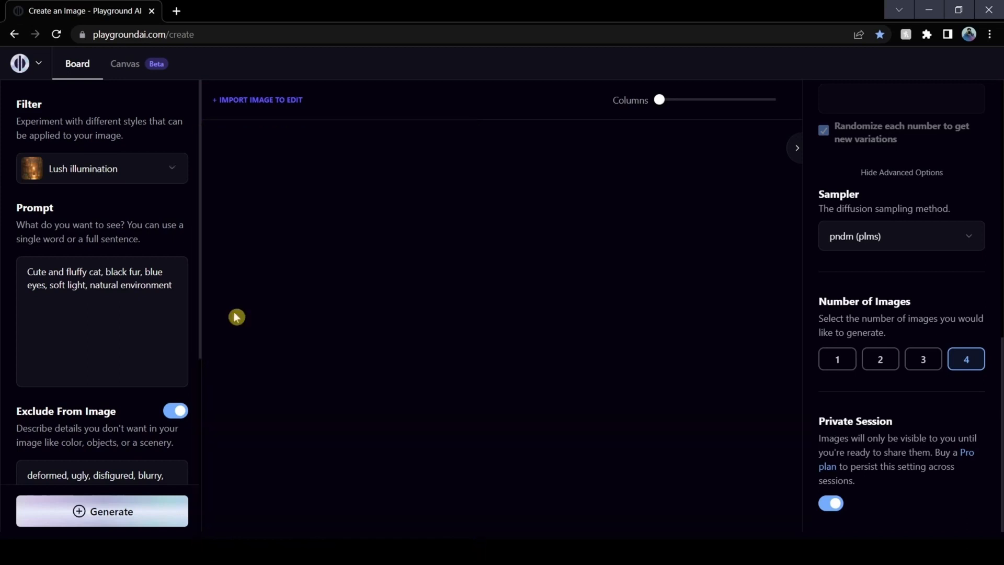
Generate the four cat images and open the first result in the enlarged view
click(133, 512)
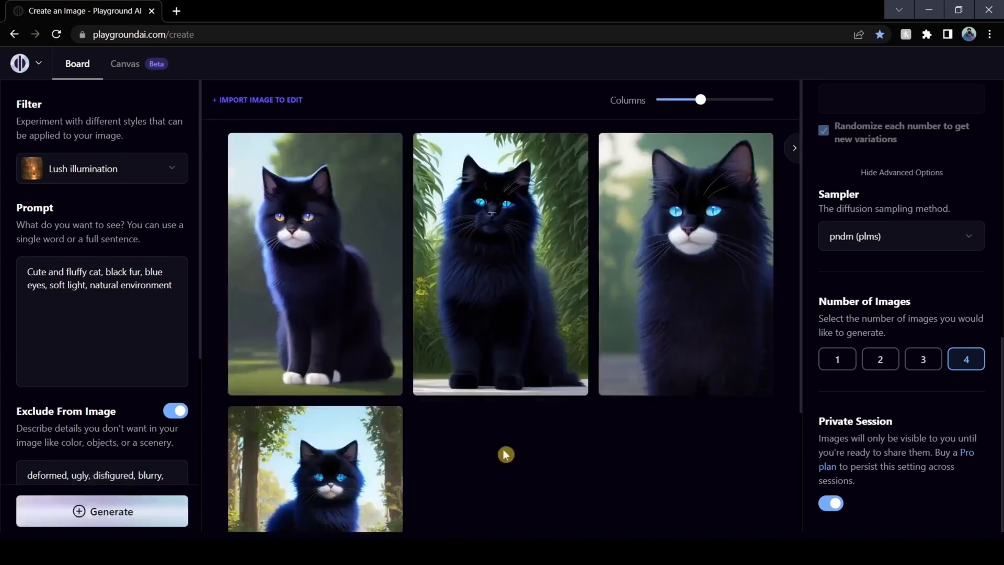
click(389, 153)
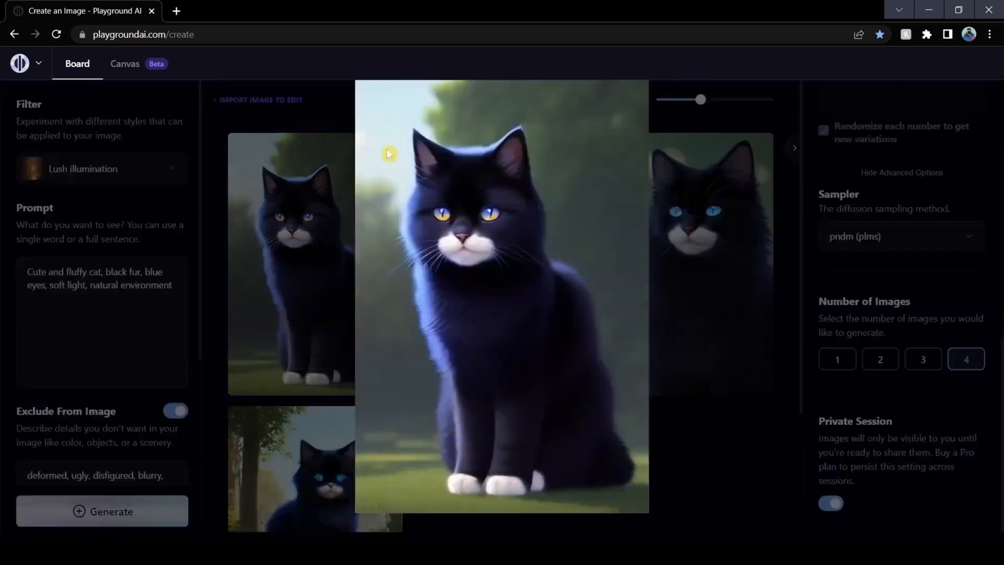
Inspect the second, third and fourth black cat images one after another in the enlarged view
click(728, 439)
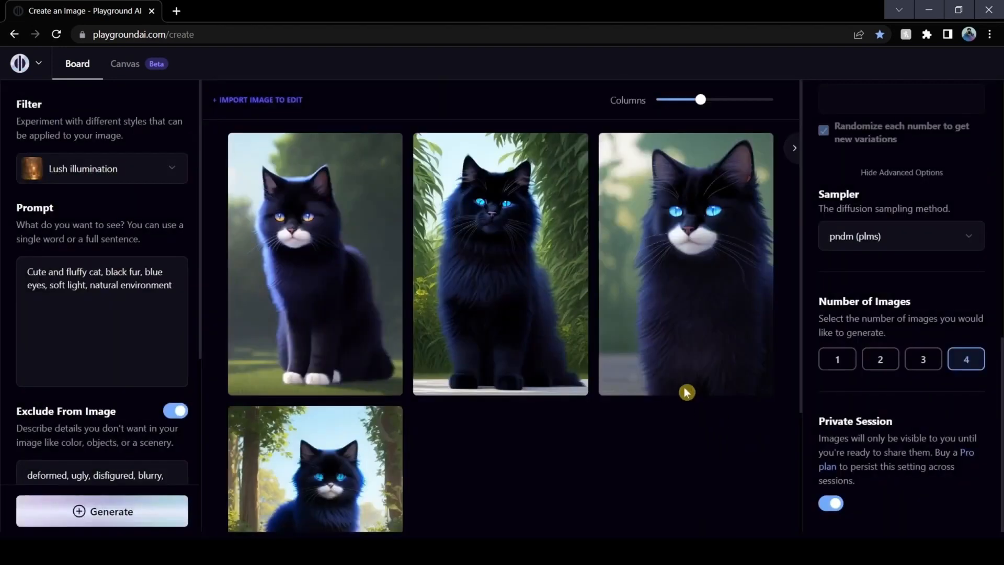
click(575, 153)
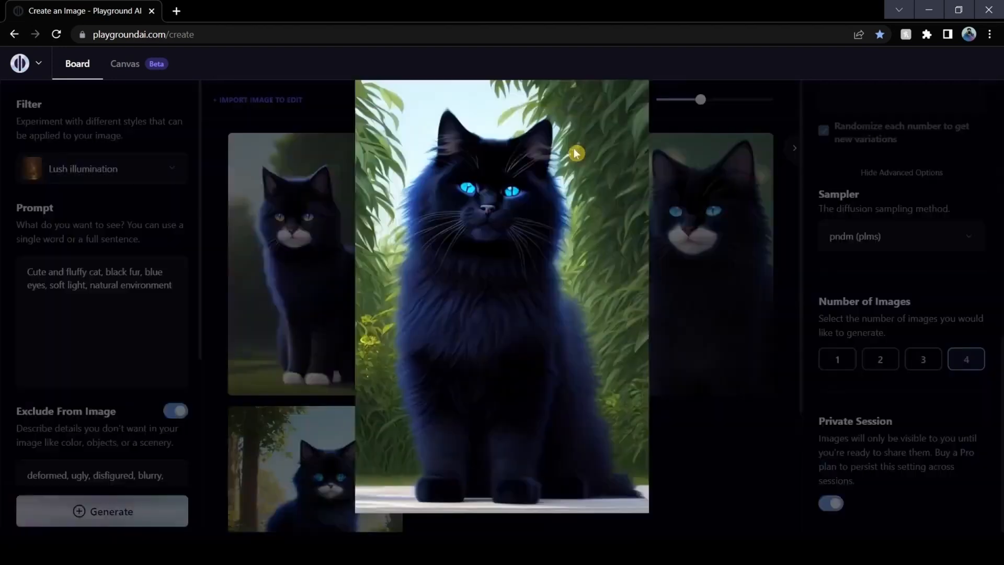
click(709, 451)
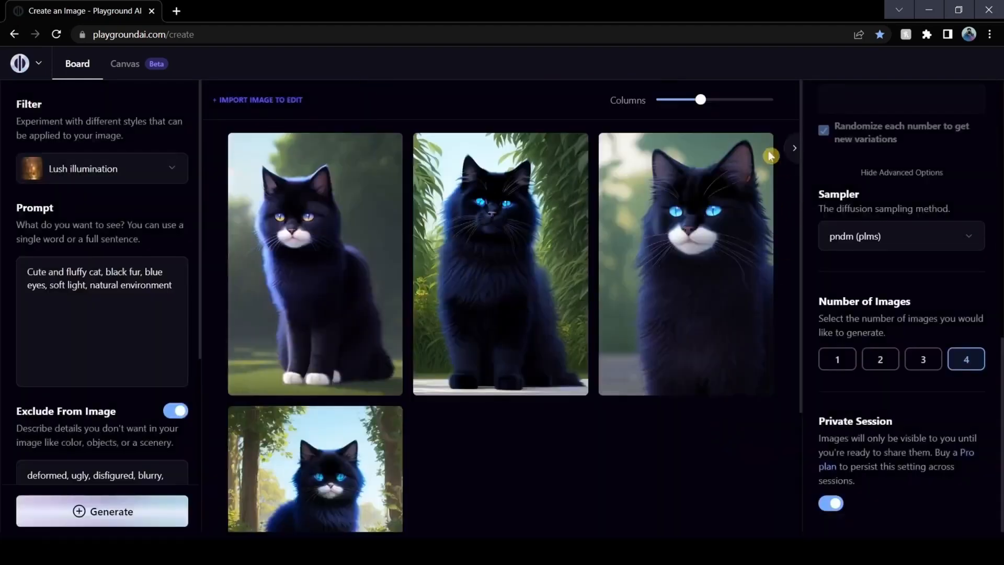
click(738, 229)
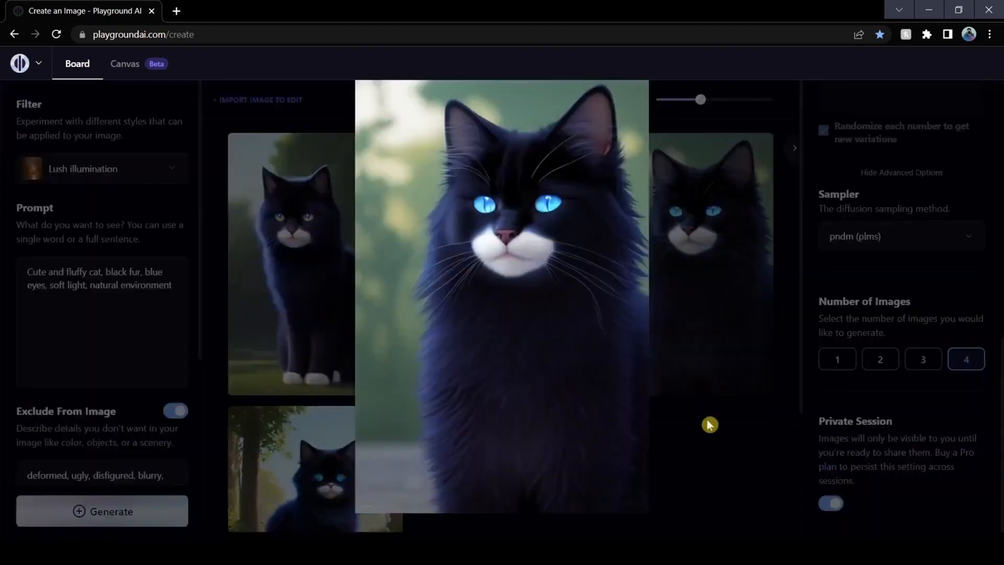
click(716, 464)
scroll(413, 376, down, 2)
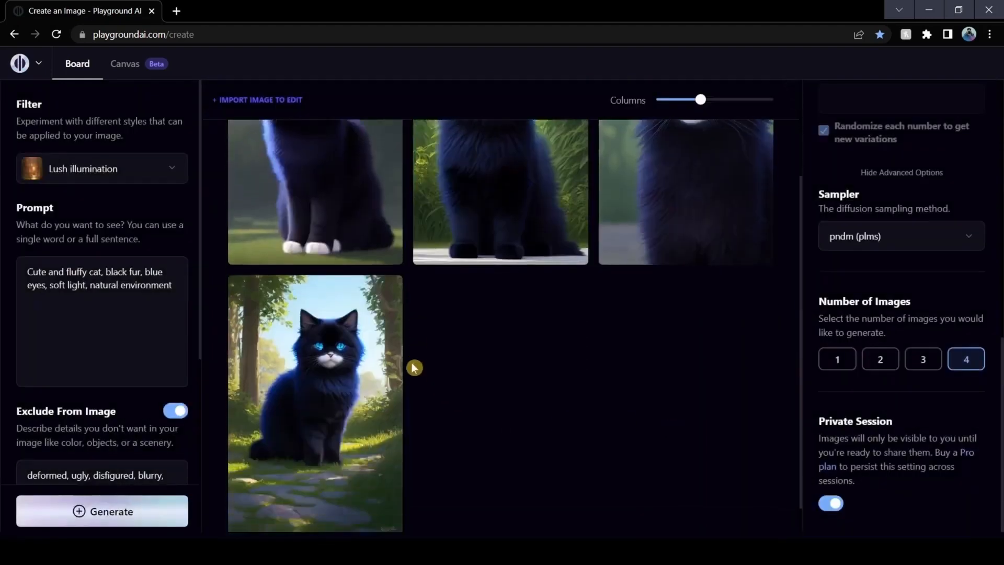
click(389, 291)
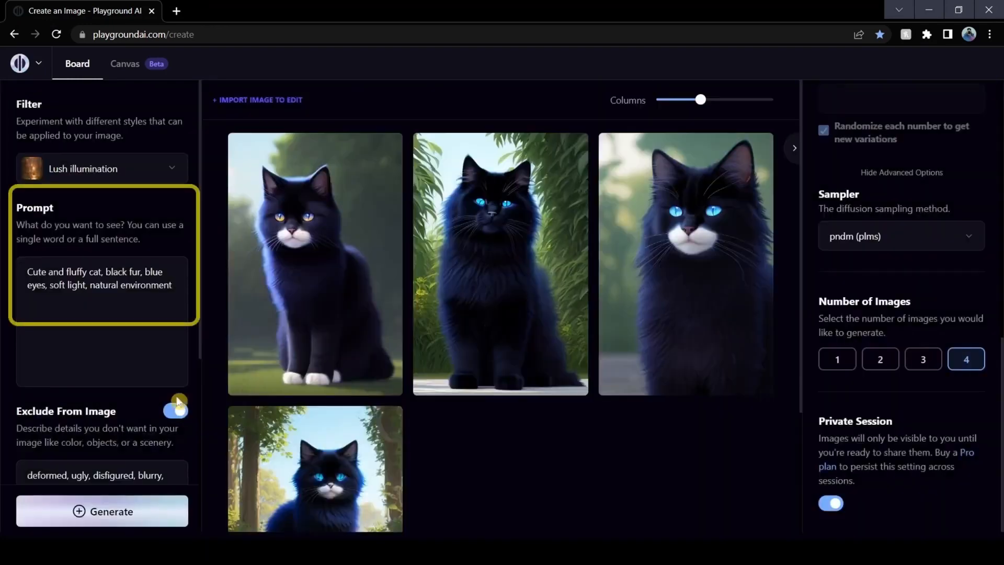
Replace the cat prompt with "Cyborg man, black and gold, destruction in the background, gold light strips, glowing eyes"
drag(27, 269, 193, 301)
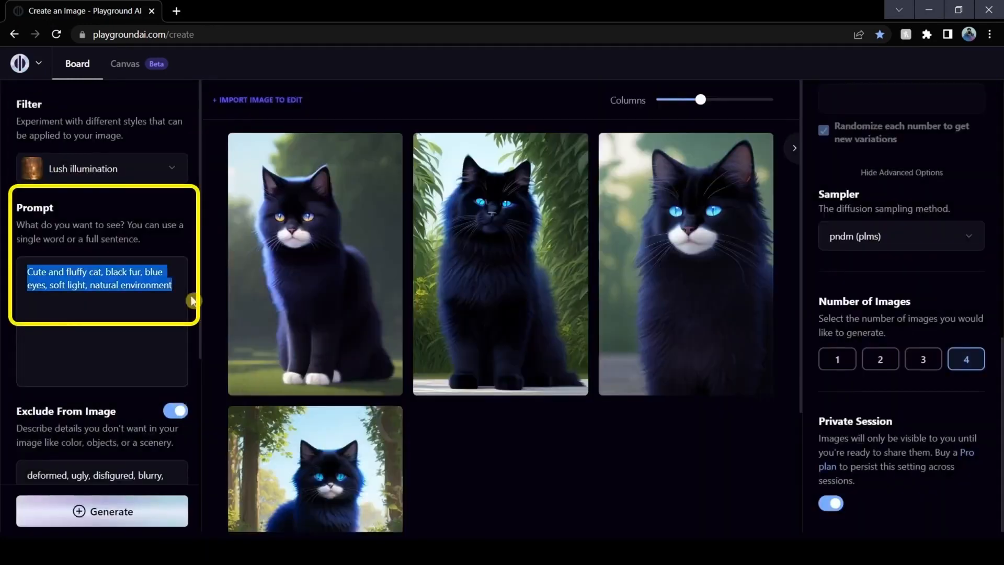
text(Cyborg man, black and gold, destruction in the background, gold light strips, glowing eyes)
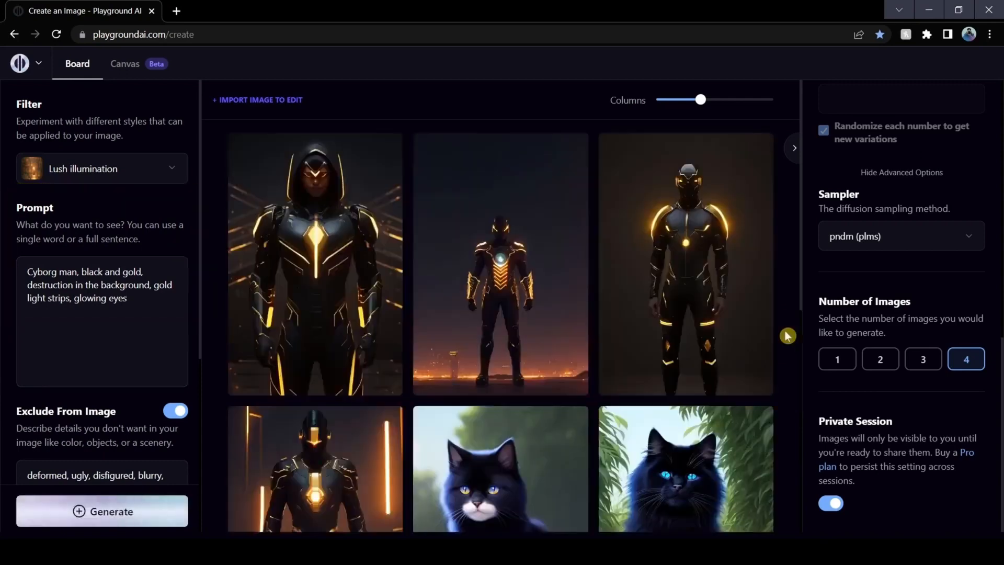
Inspect all four generated cyborg man images one by one in the enlarged view
click(397, 160)
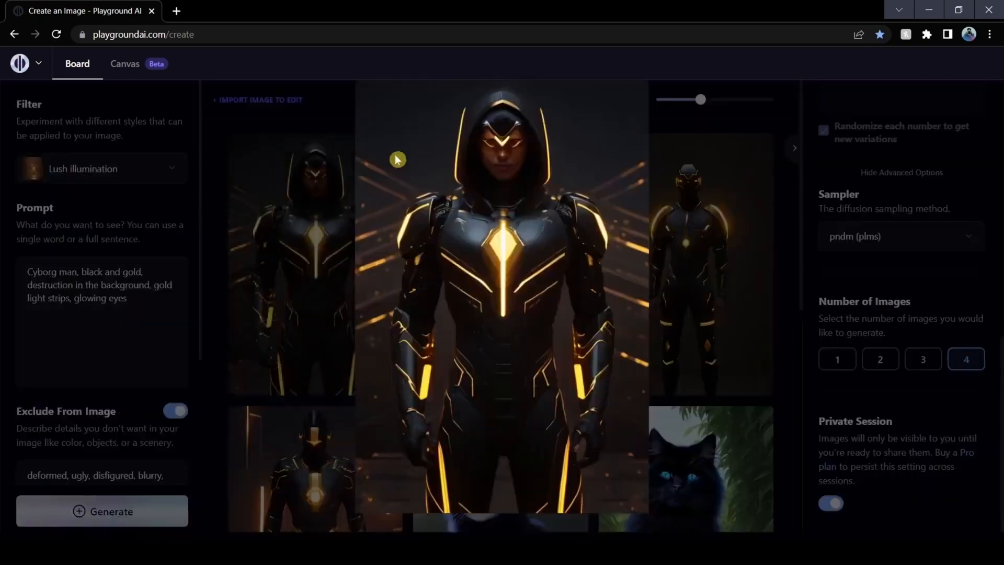
click(802, 342)
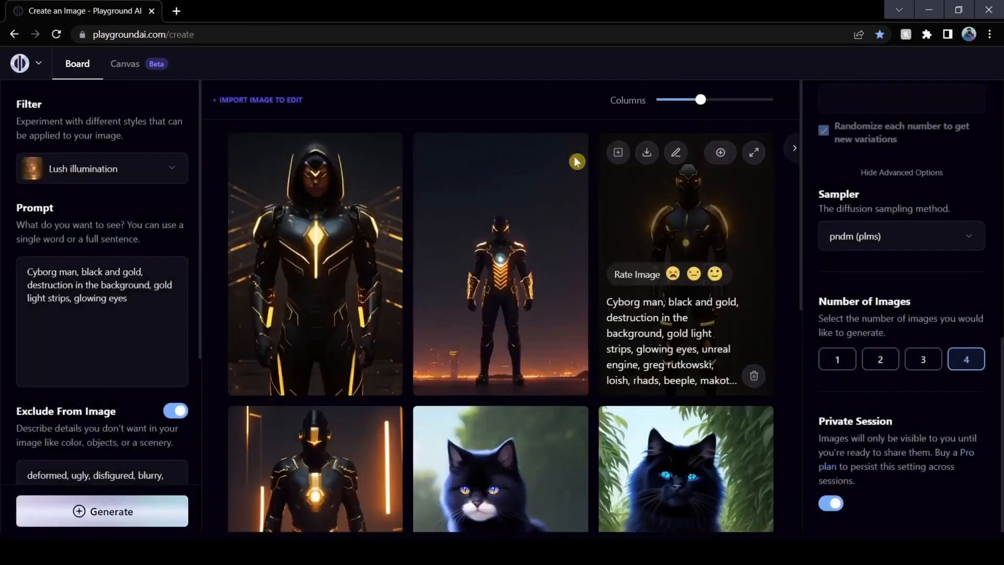
click(578, 153)
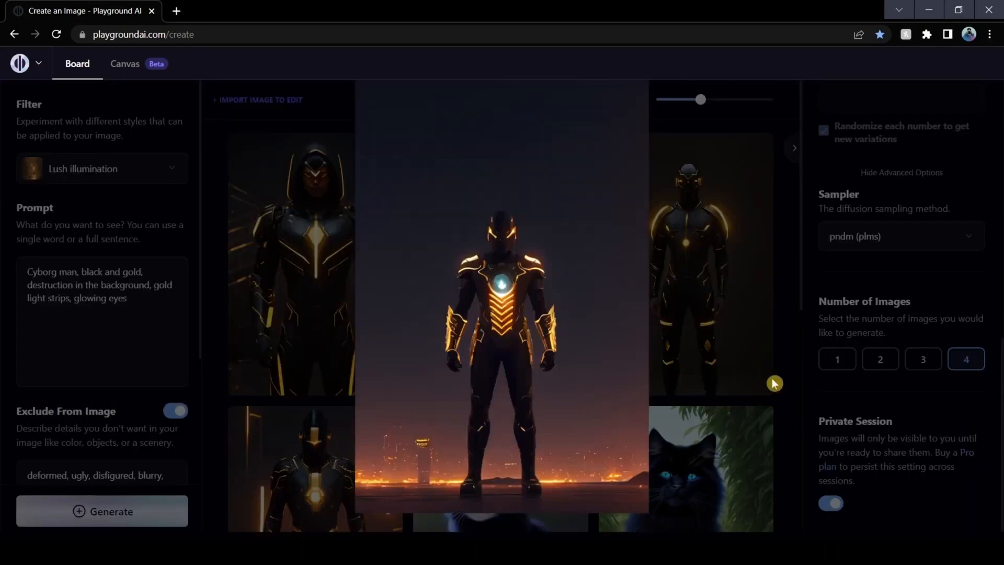
click(798, 416)
click(757, 153)
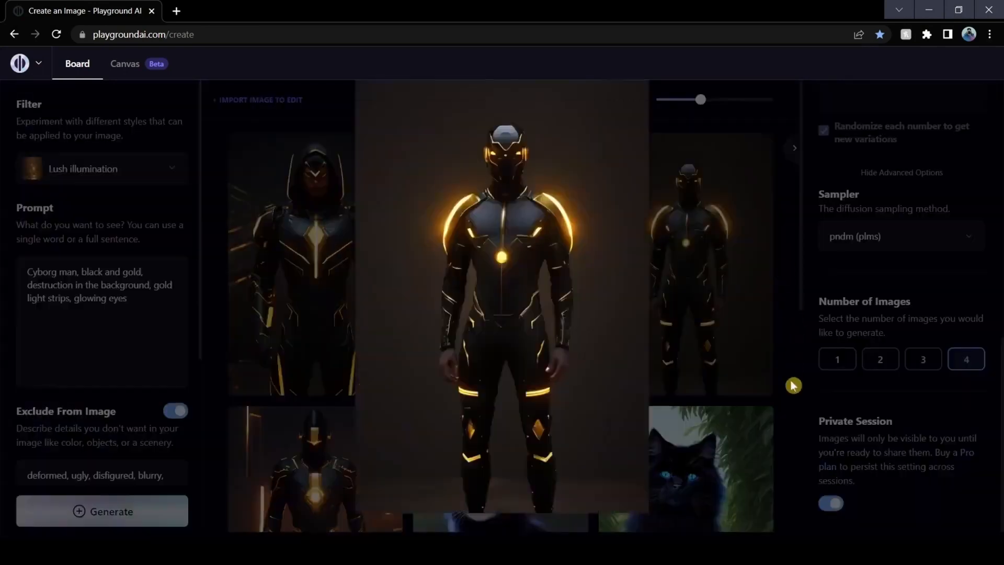
click(793, 385)
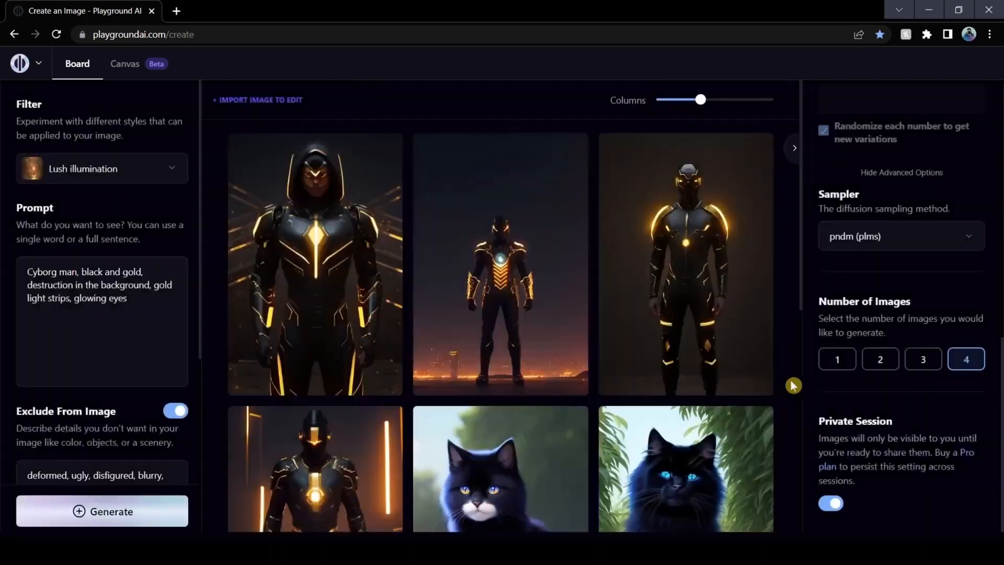
scroll(793, 385, down, 1)
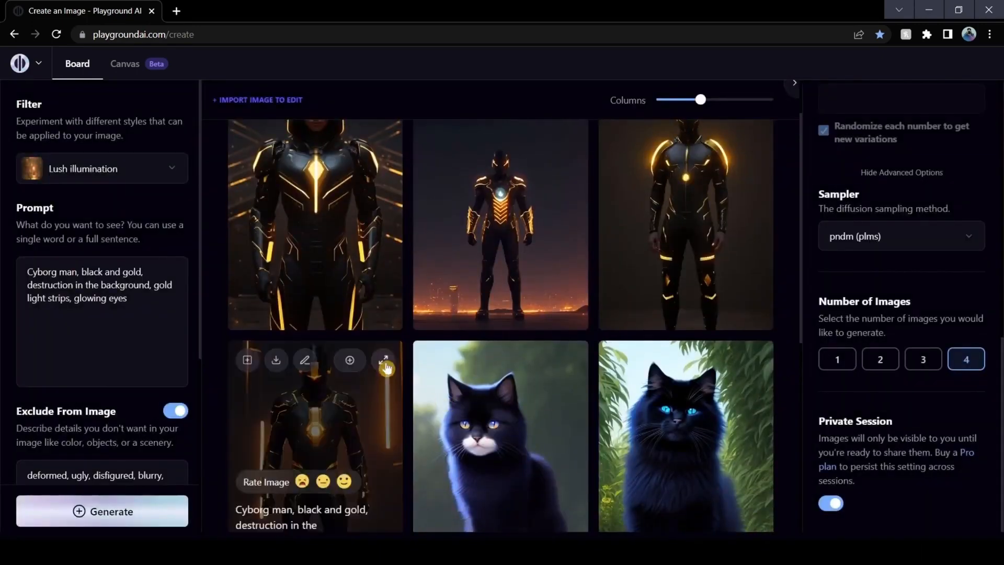
click(387, 361)
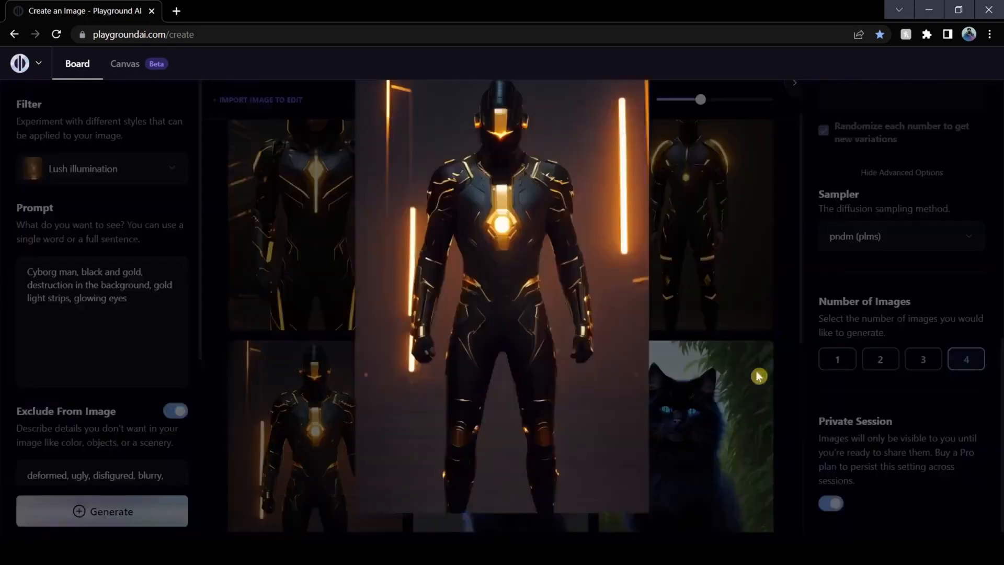
click(790, 360)
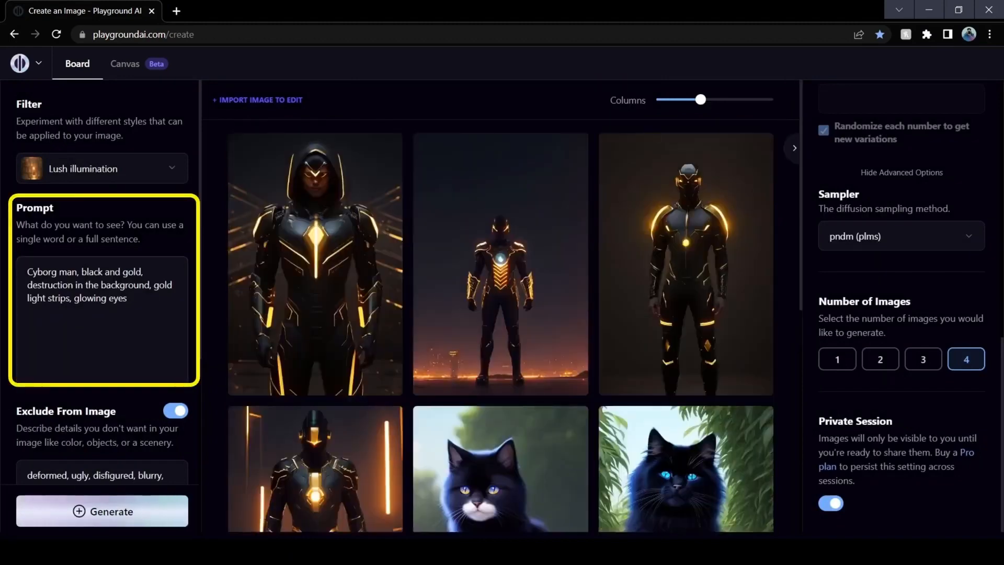
Generate images from the prompt "Portrait of a Lovely perfect beautiful woman, natural redhead, ultra high quality model, 50mm, f/1.4, bokeh, natural background, soft lighting"
key(ctrl+a)
key(ctrl+v)
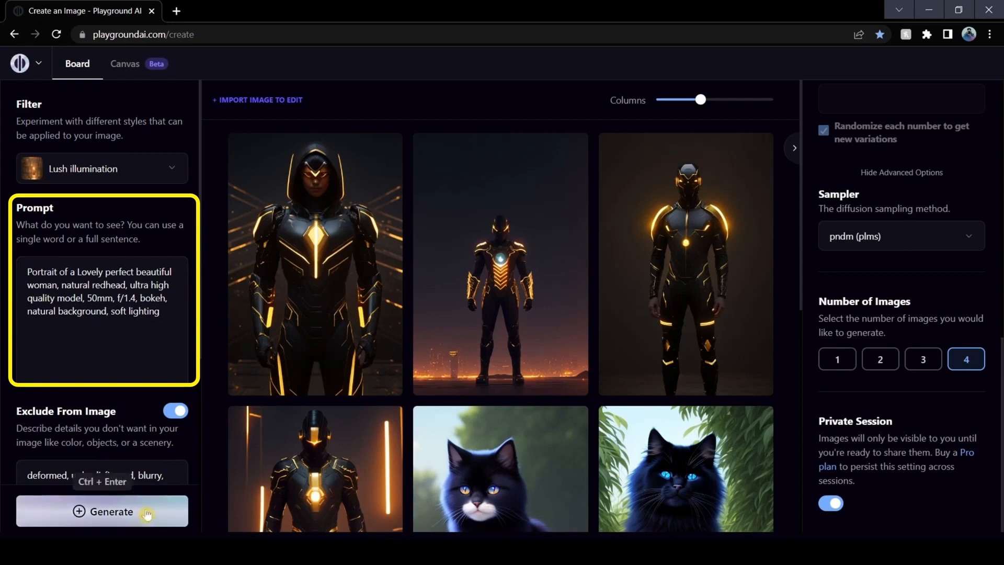
click(147, 515)
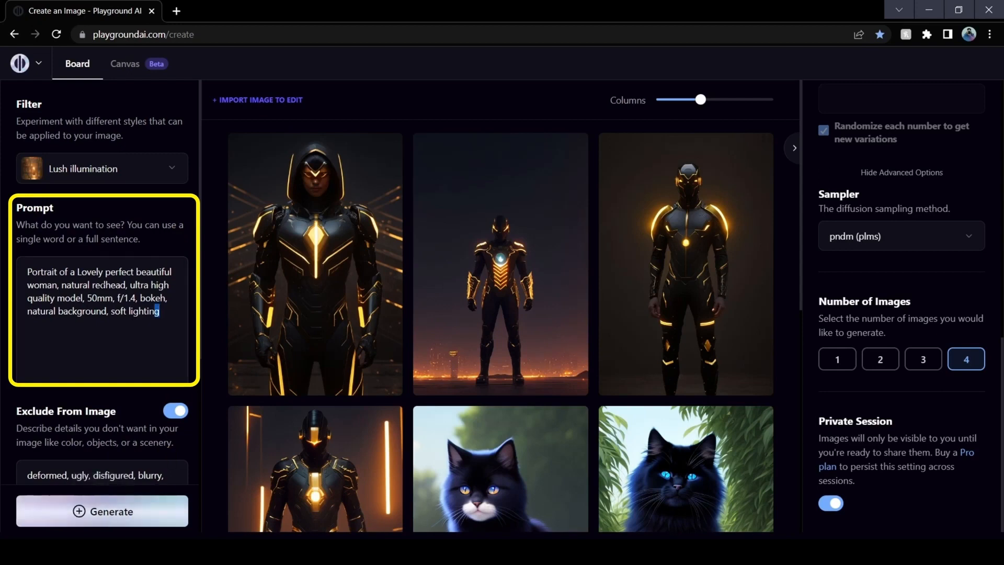
drag(160, 312, 87, 299)
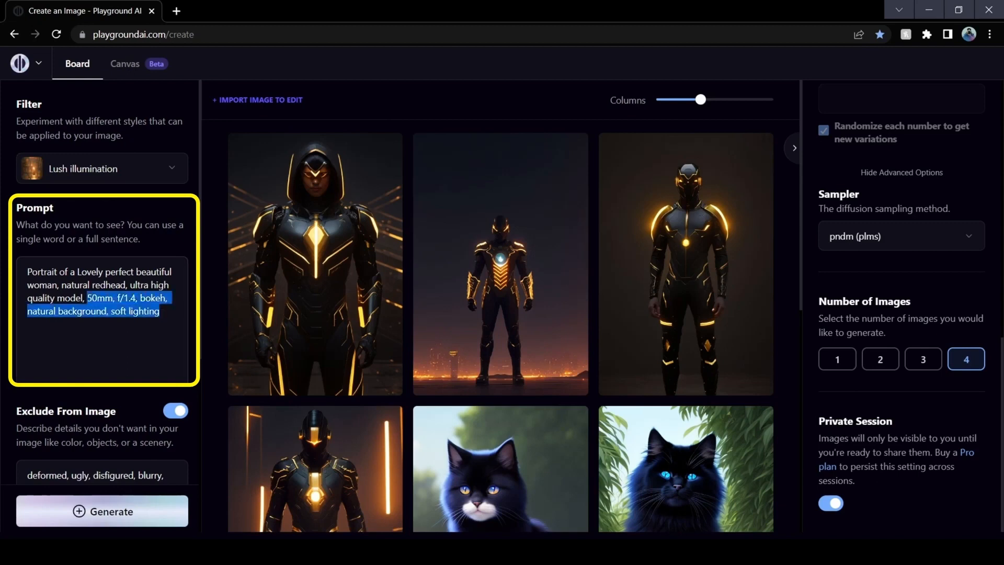
click(175, 251)
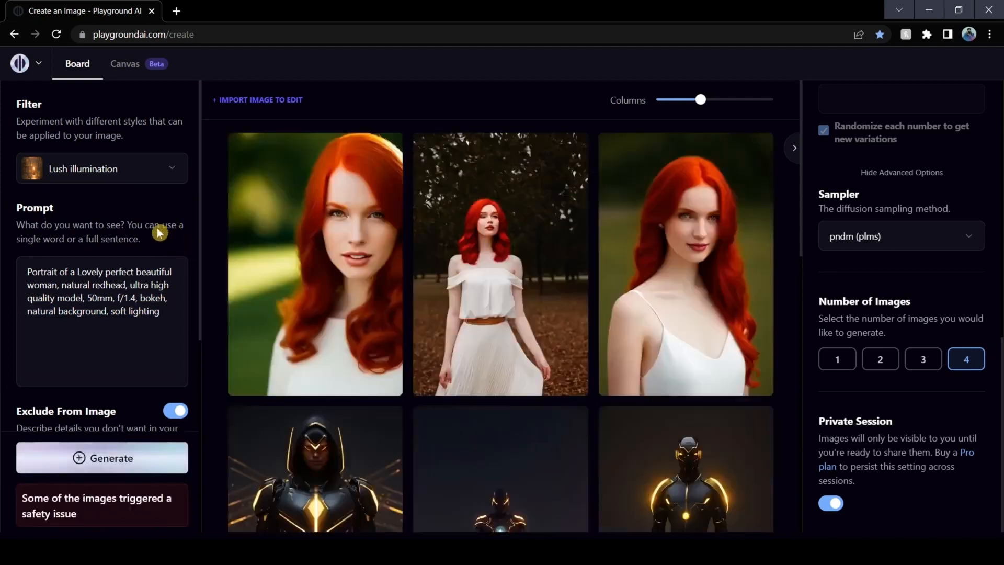
Inspect the three generated redhead portraits one by one in the enlarged view
mouse_move(358, 169)
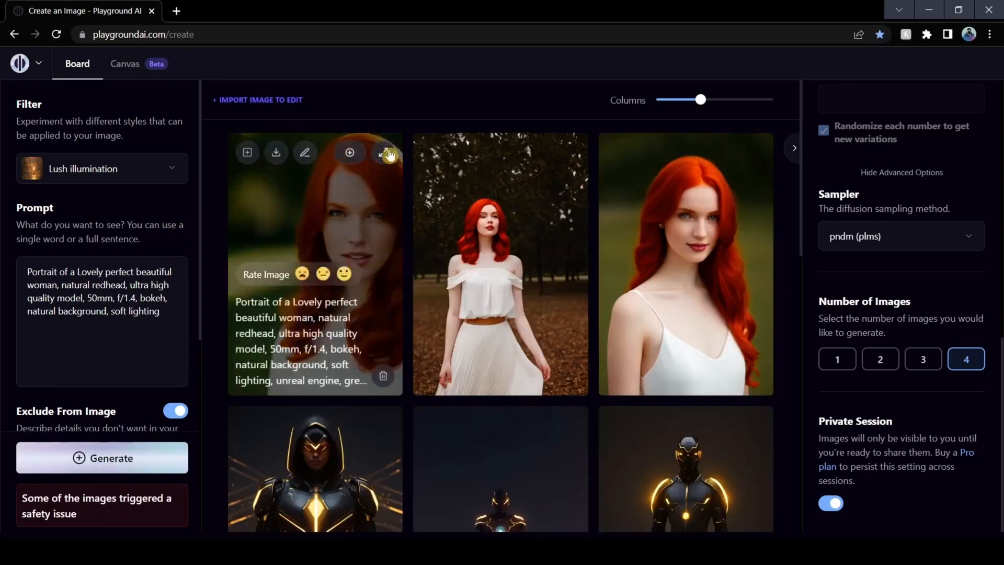
click(384, 152)
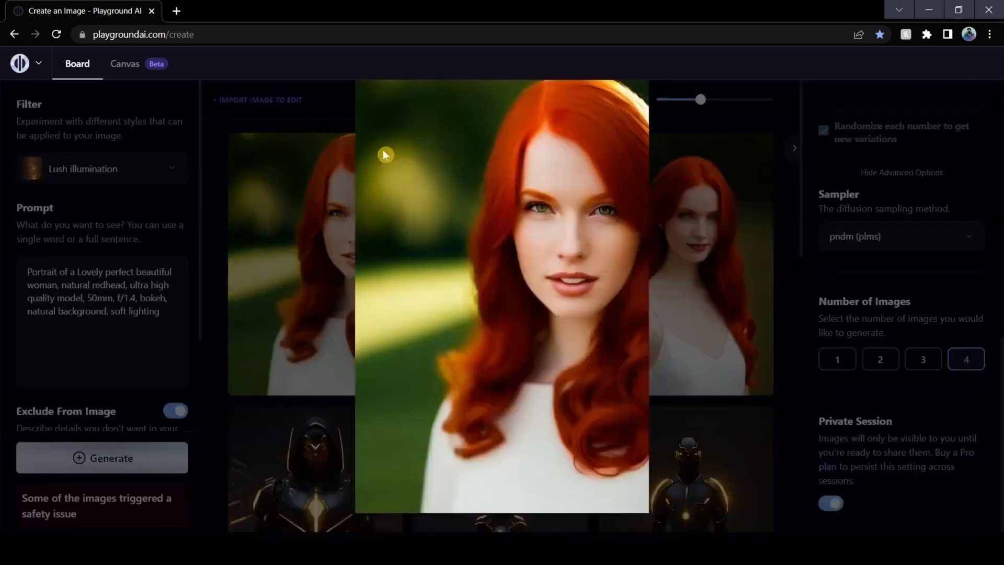
click(785, 311)
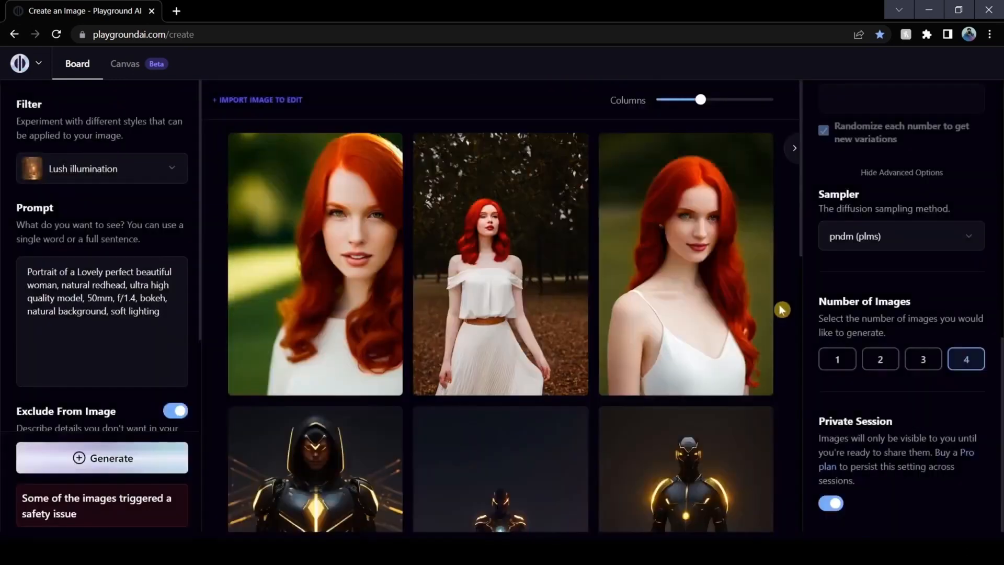
click(570, 152)
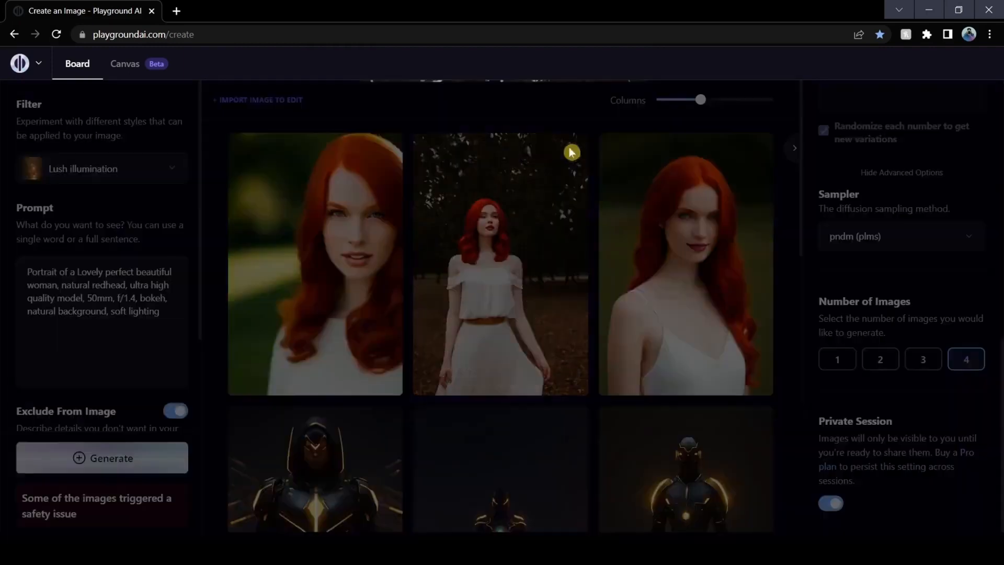
click(793, 309)
click(756, 153)
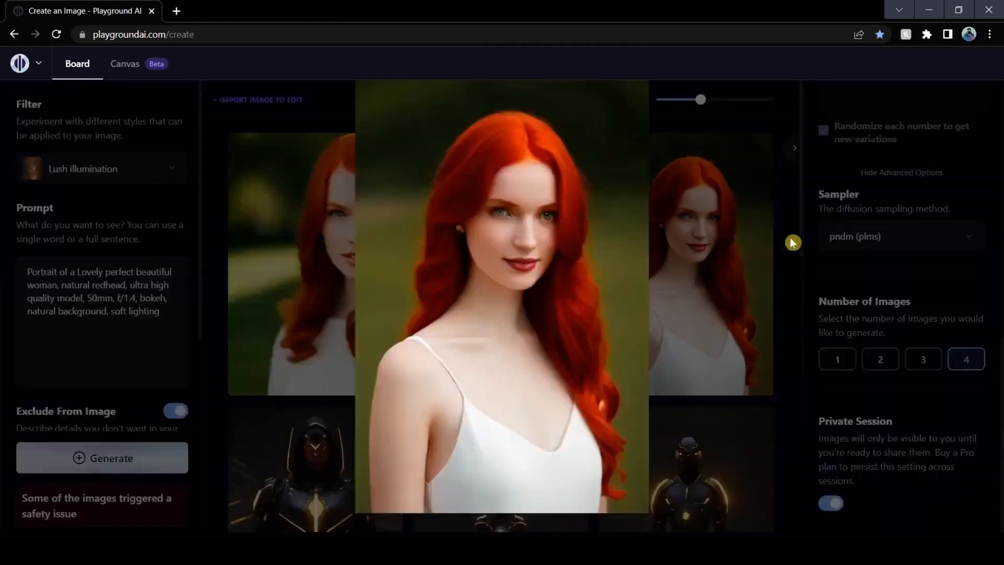
click(793, 311)
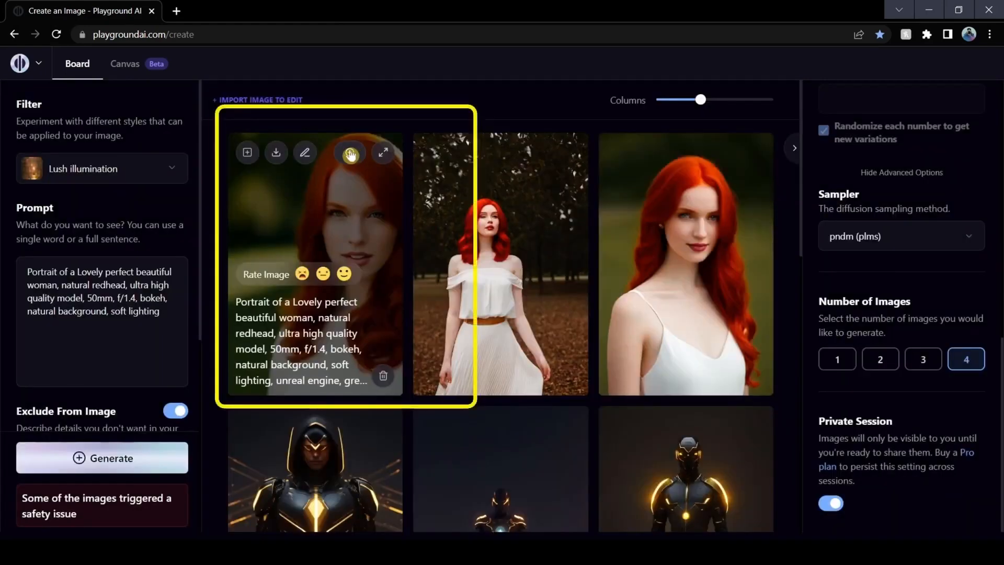
Run Face restoration on the third redhead portrait and close the restored image's preview
click(350, 154)
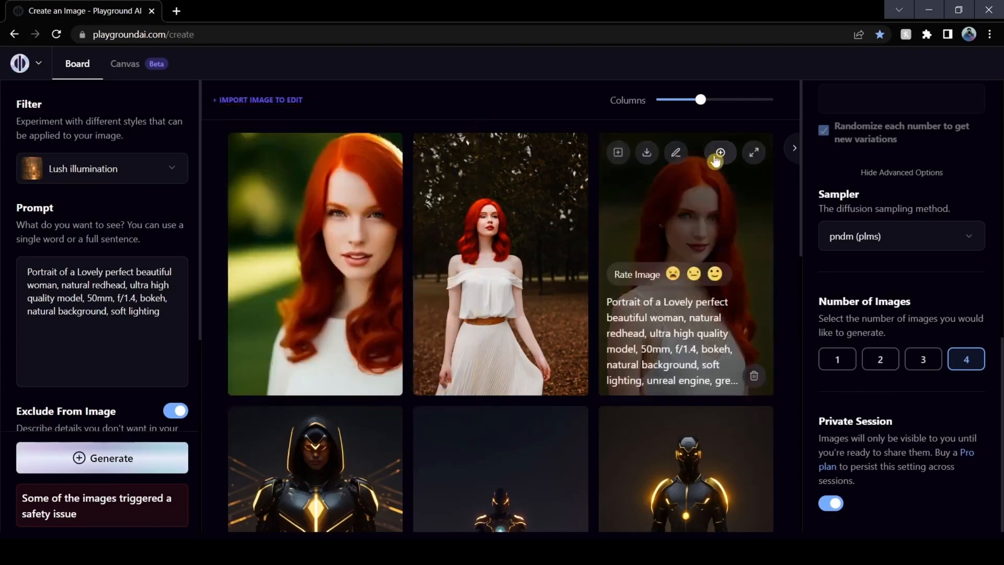
click(716, 156)
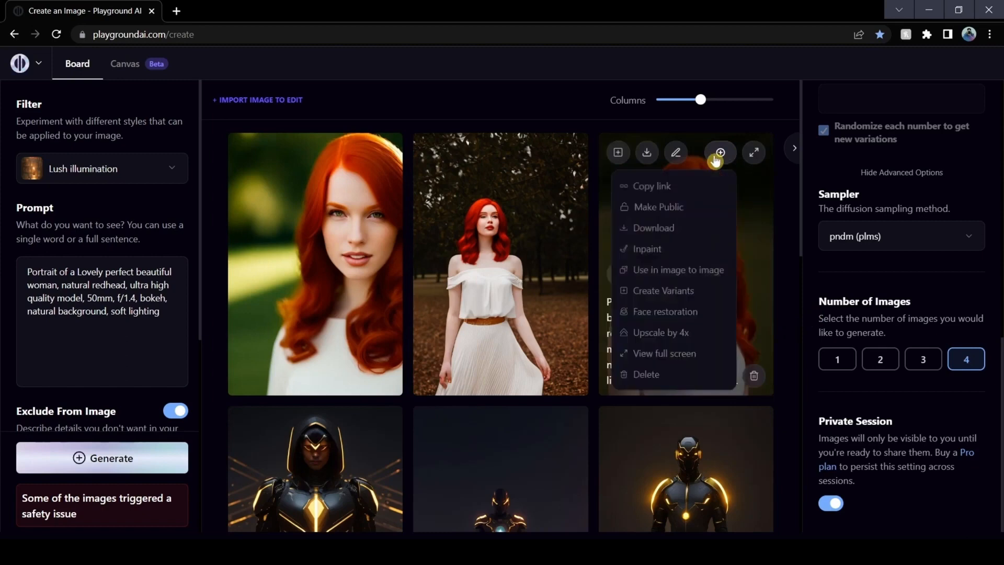
click(667, 312)
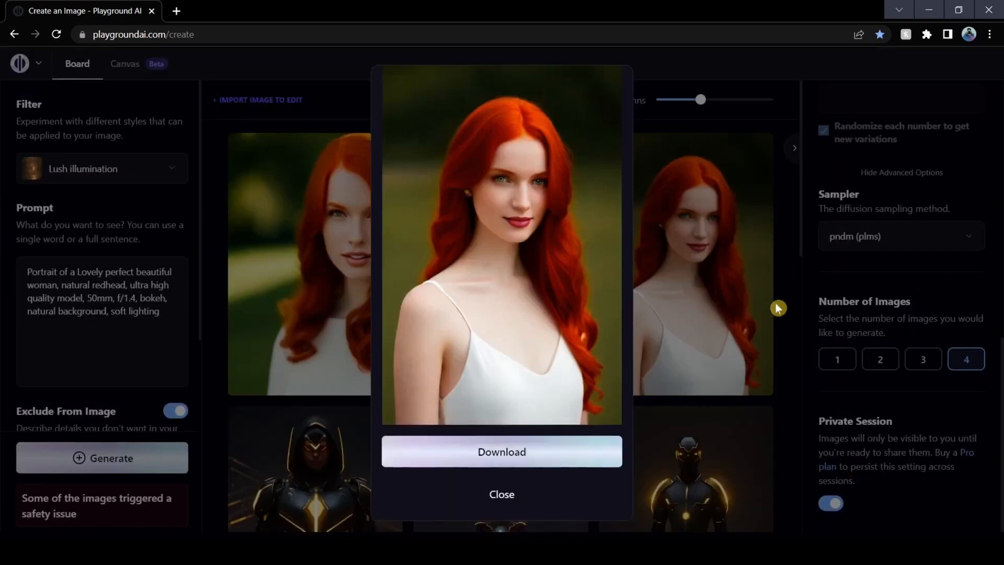
click(710, 273)
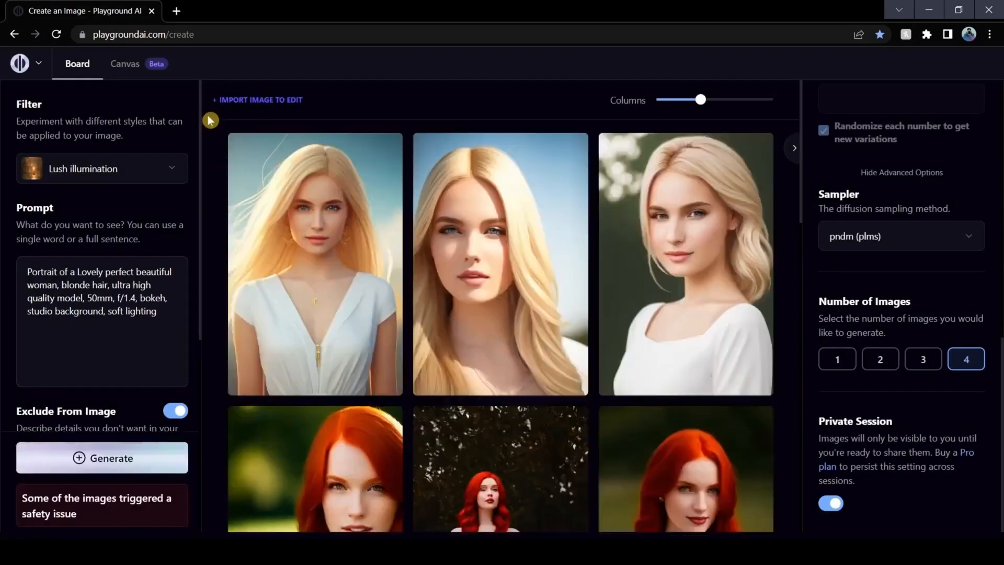
Run Face restoration on the first blonde portrait after viewing it enlarged, and download the restored image
click(383, 150)
click(783, 214)
click(350, 151)
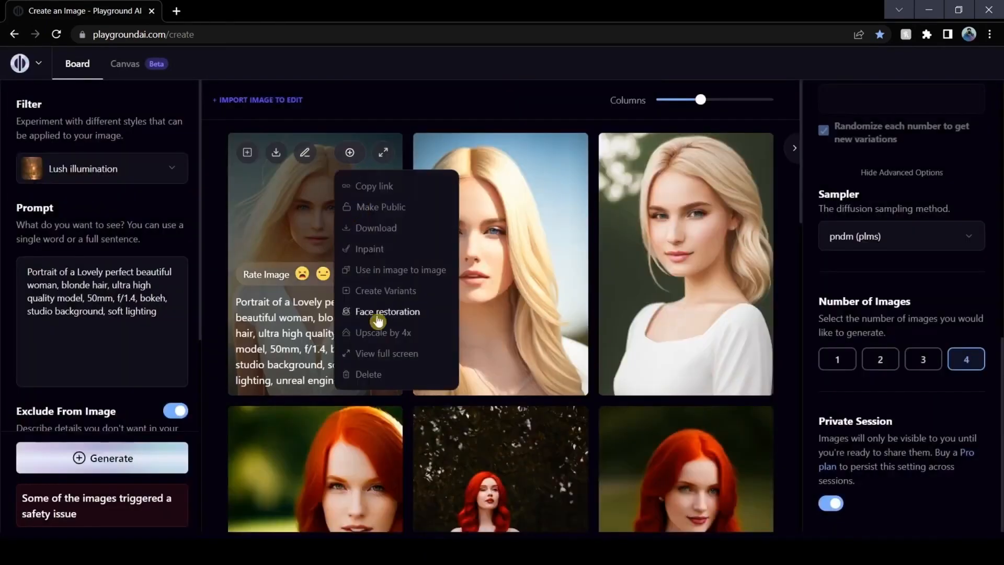
click(377, 313)
click(502, 450)
click(992, 519)
Change the prompt's background wording to "painted background" and generate a new set of portraits
double_click(41, 311)
text(painted)
click(135, 455)
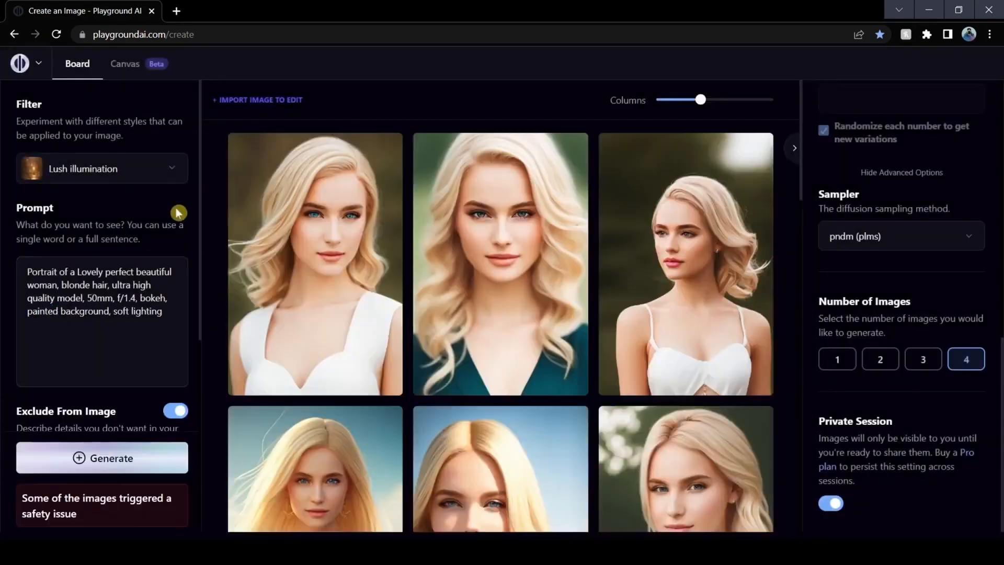
Run Face restoration on the first blonde portrait in the painted background set
click(350, 151)
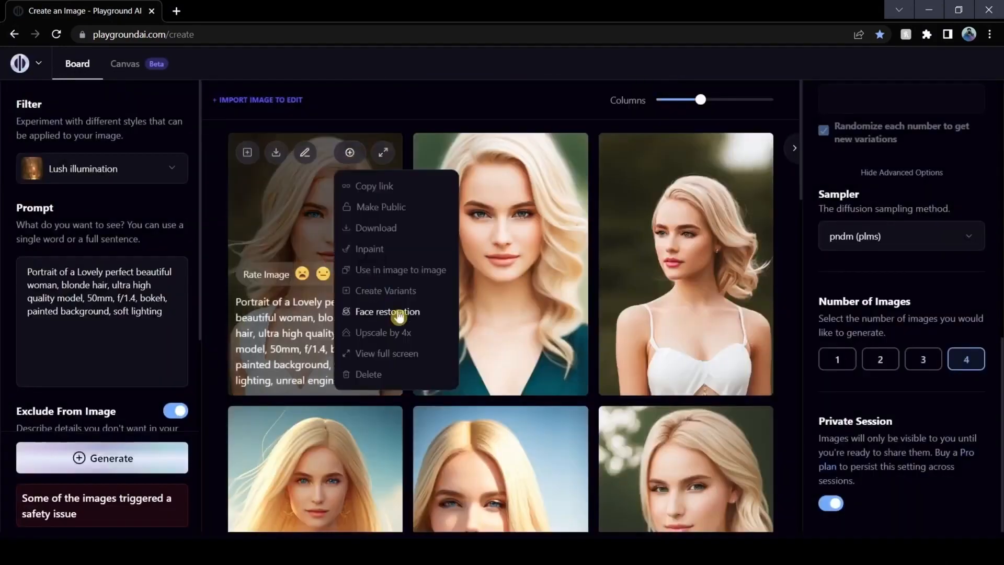
click(377, 312)
Change the hair description in the prompt to "brunette hair" and generate another set of portraits
double_click(81, 284)
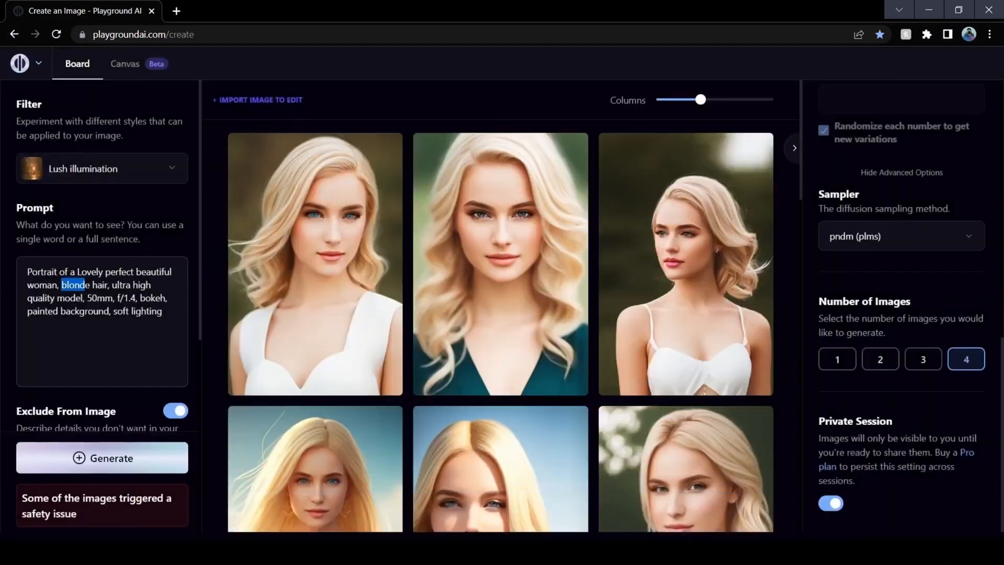
text(brunette)
click(101, 511)
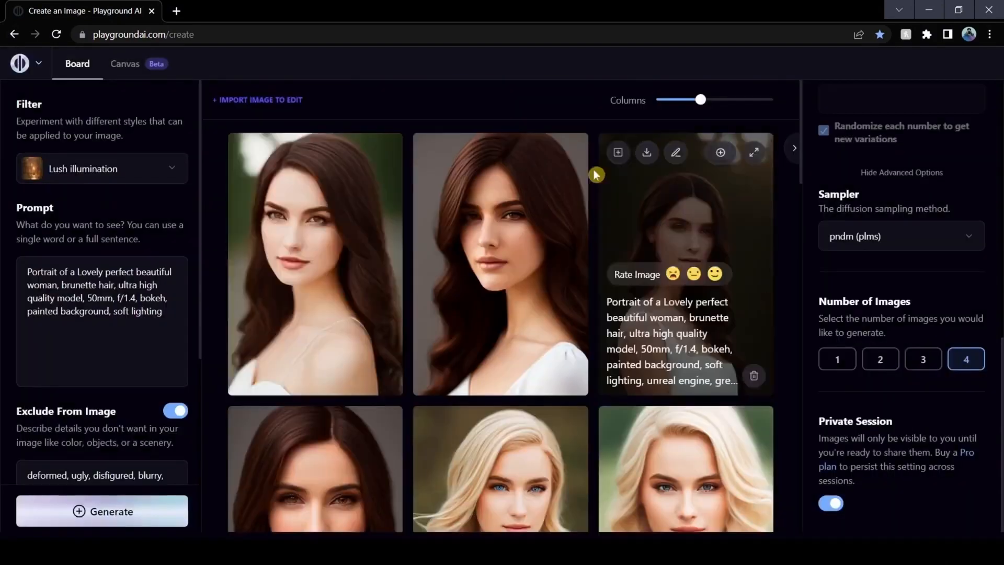
Open the image actions for the third brunette portrait and dismiss them
click(719, 151)
click(745, 272)
click(745, 271)
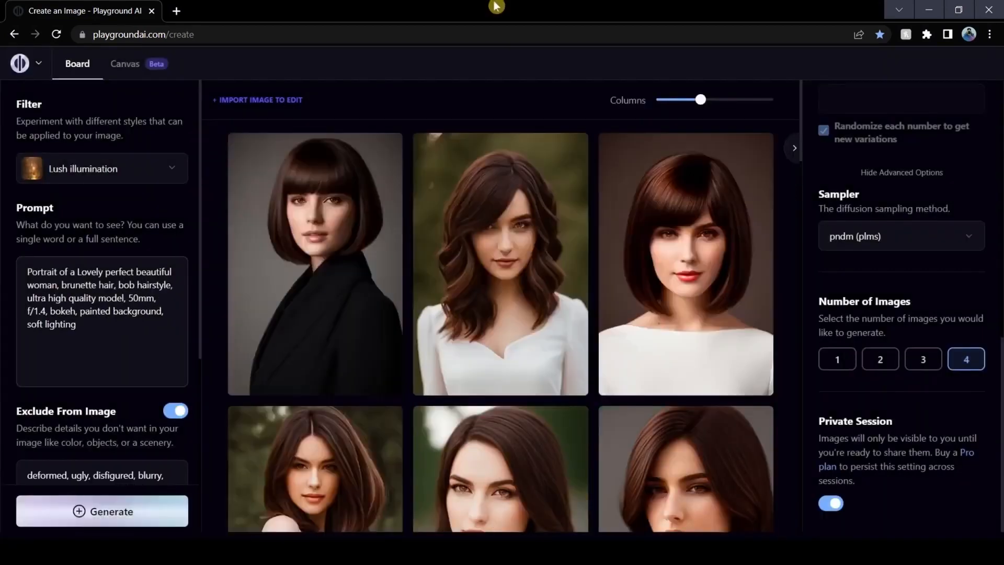
Run Face restoration on the third brunette portrait with the bob hairstyle and white top
click(686, 264)
click(806, 267)
scroll(799, 291, down, 1)
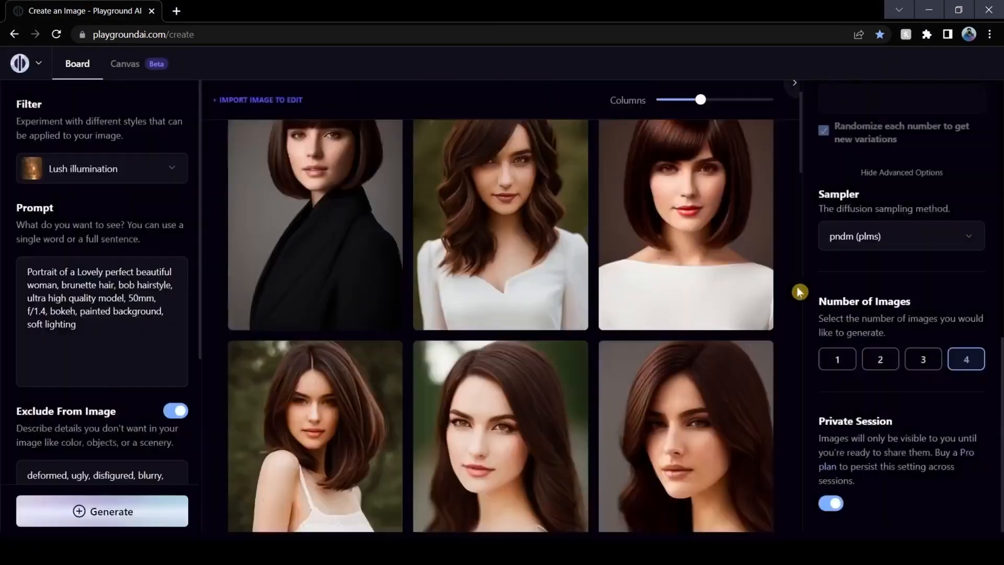
scroll(800, 291, up, 1)
click(720, 153)
click(745, 272)
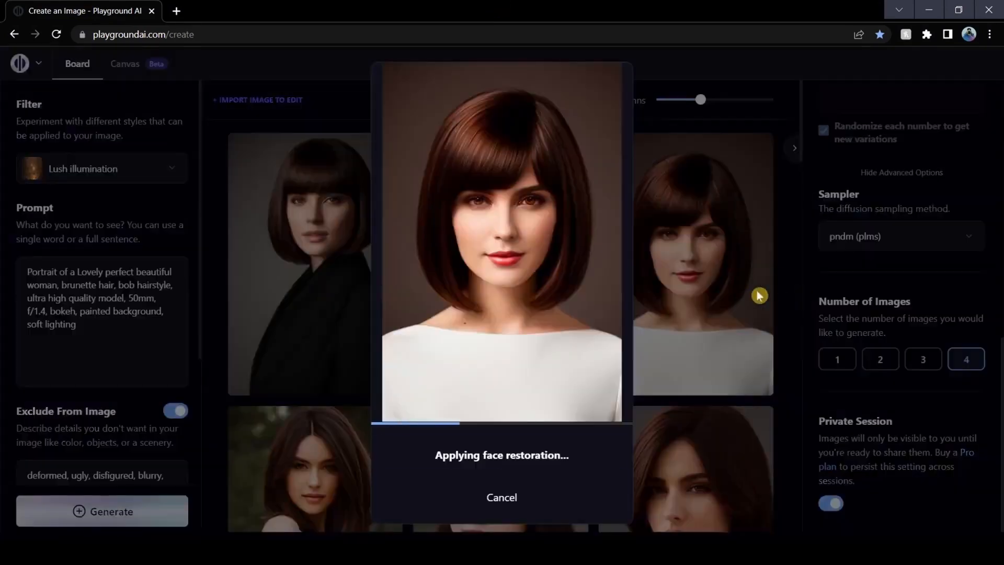
Set the image dimensions to 768 × 512 and replace the prompt with "Old rundown cottage, in the middle of the woods, abandoned, lush, surrounded by foliage, cottagecore"
scroll(933, 313, up, 10)
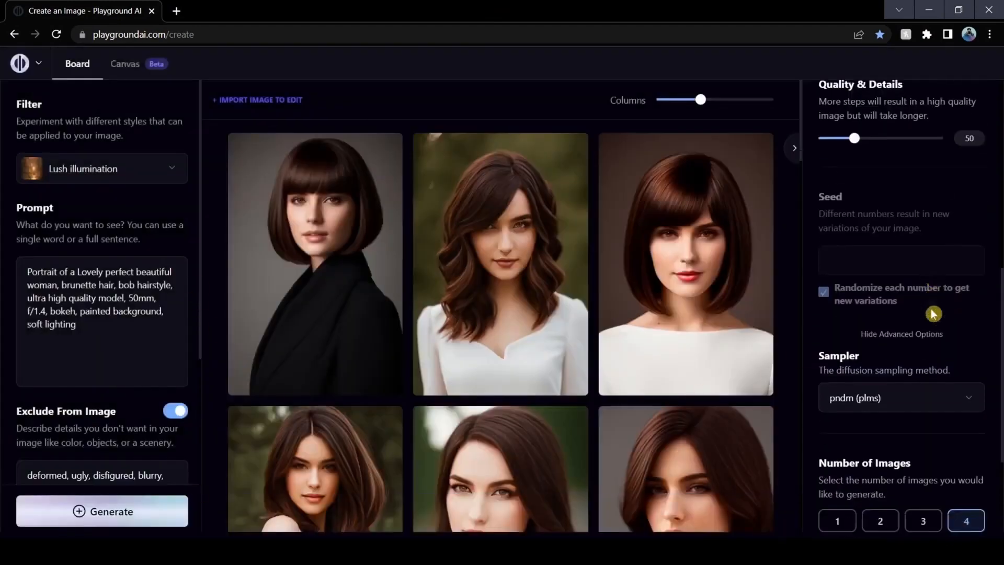
scroll(933, 314, up, 3)
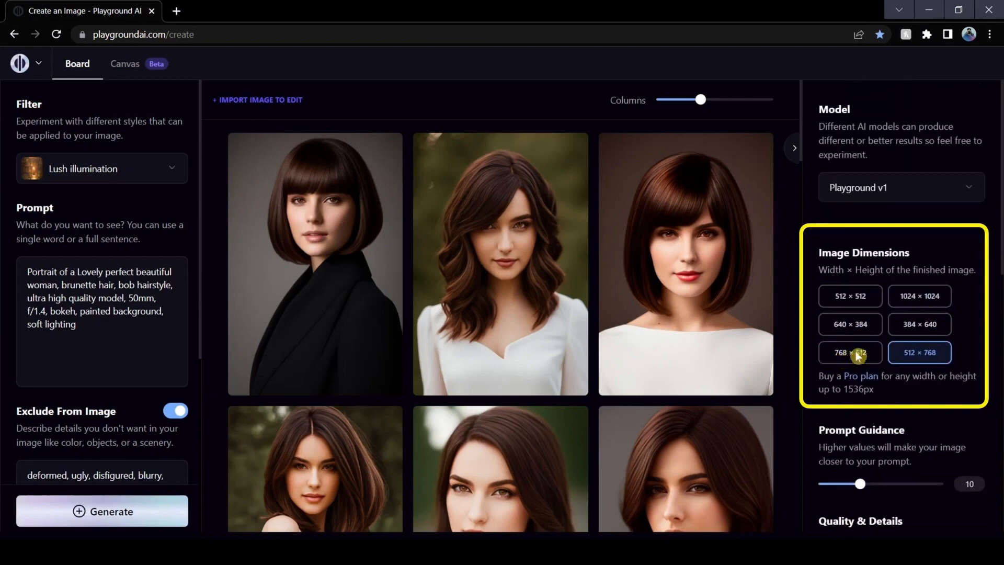
click(830, 357)
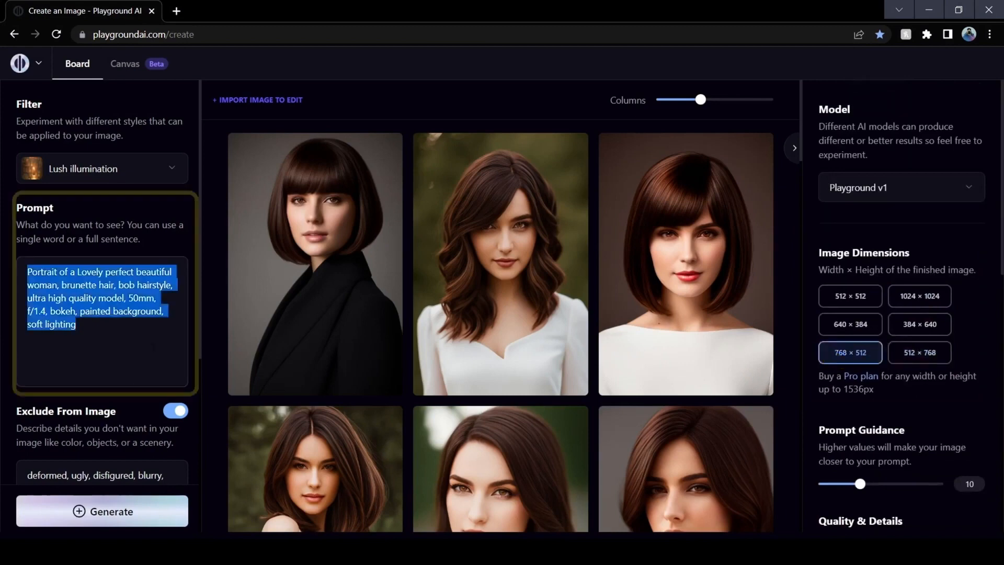
text(Old rundown cottage, in the middle of the woods, abandoned, lush, surrounded by foliage, cottagecore)
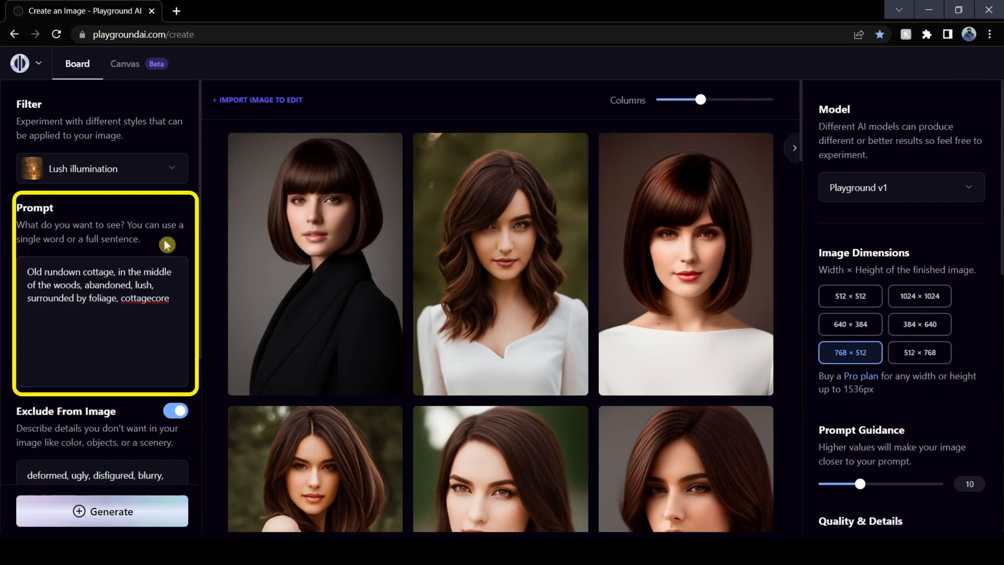
Change the filter to Ominous escape and generate the cottage images
click(160, 167)
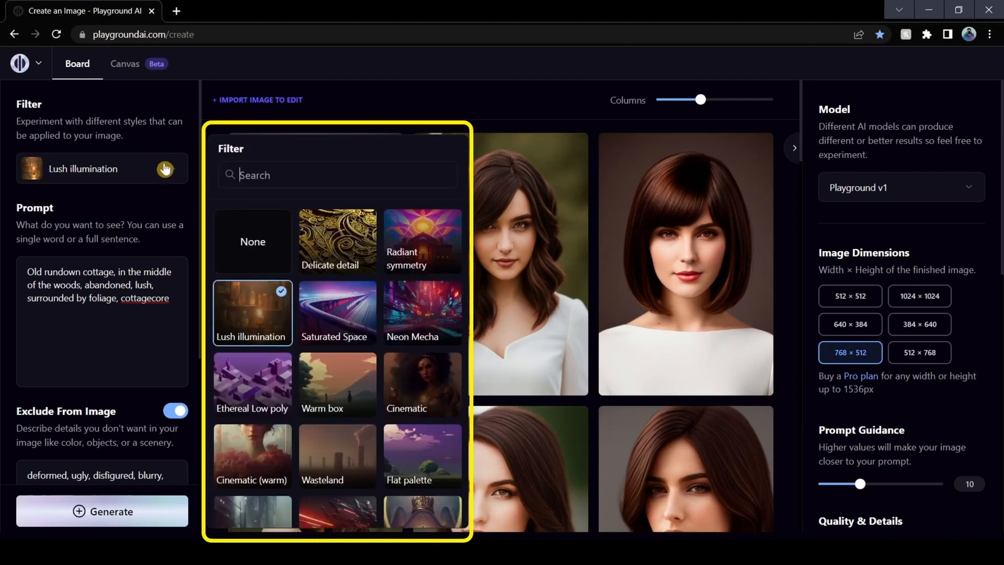
scroll(263, 337, down, 3)
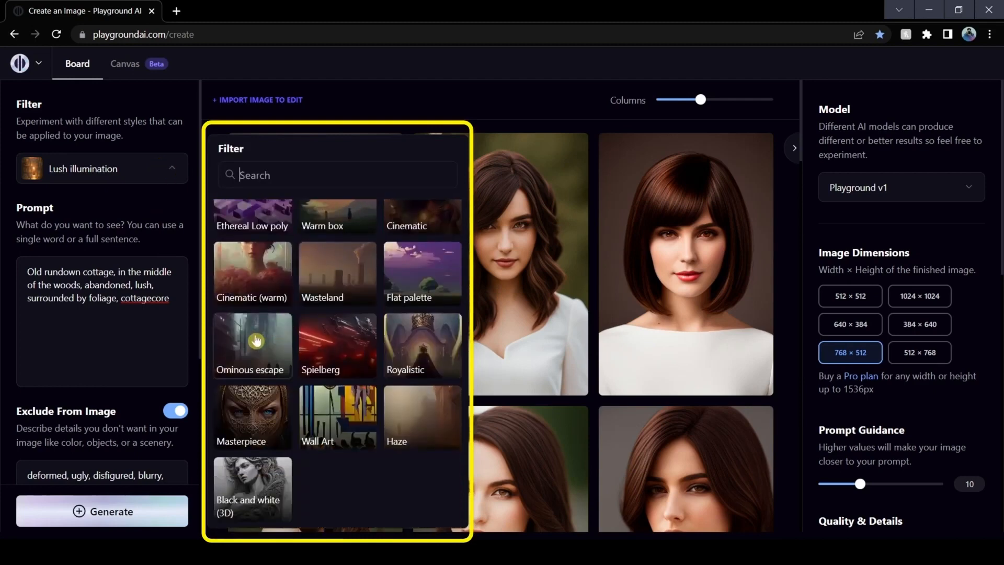
click(255, 340)
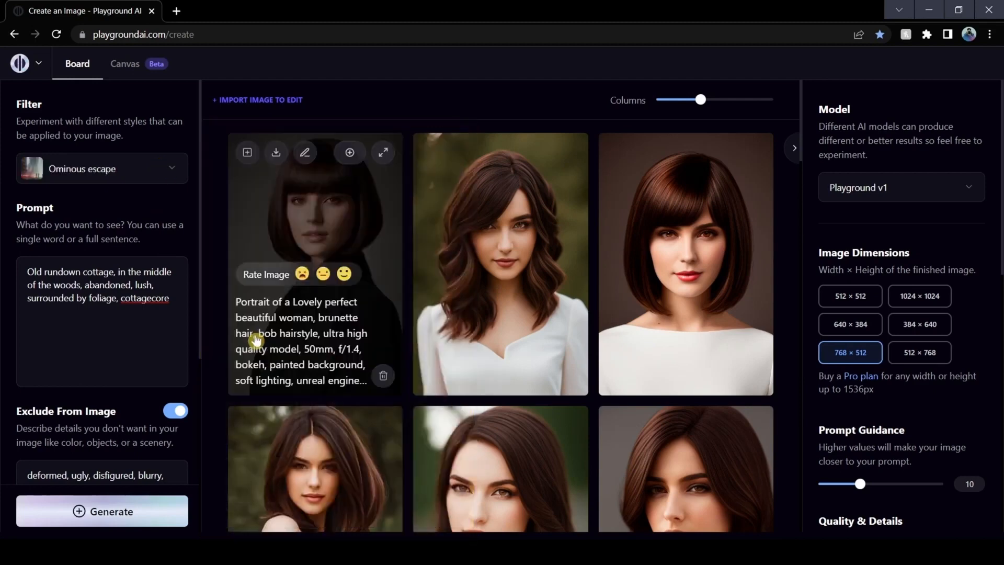
click(140, 519)
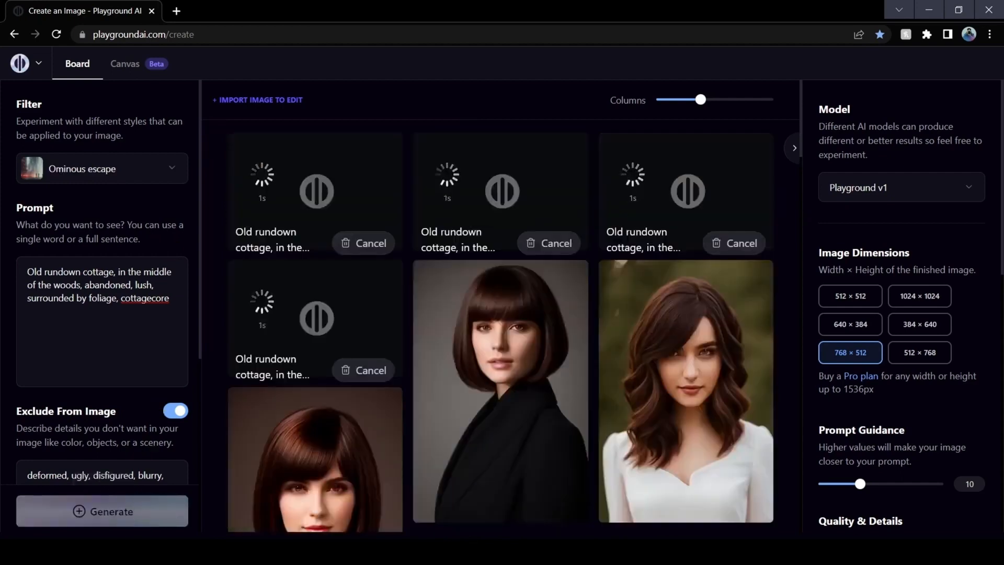
Show the cottage images two per row and enlarge each of the four in turn to examine its details
drag(704, 102, 685, 100)
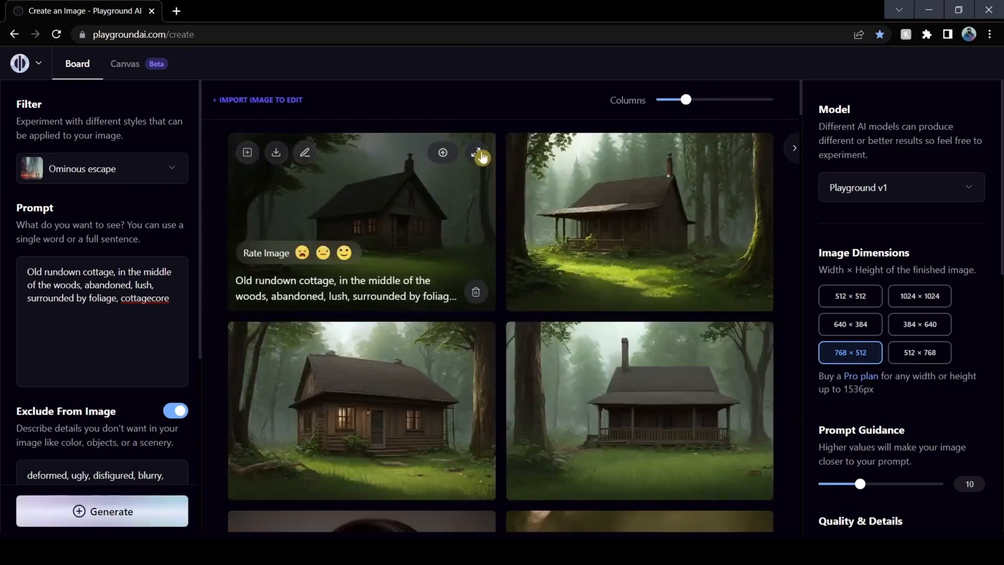
click(481, 158)
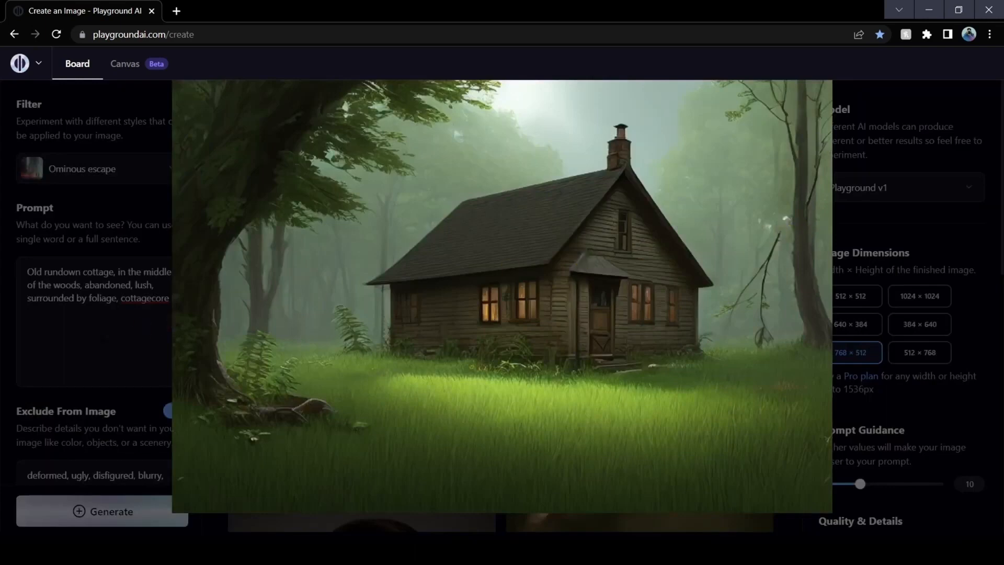
click(134, 350)
click(479, 338)
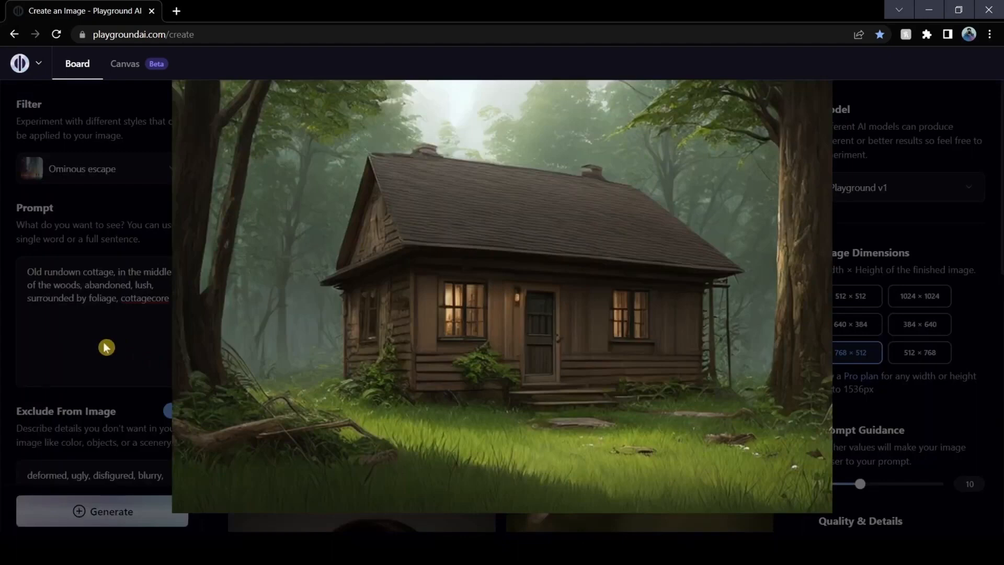
click(106, 348)
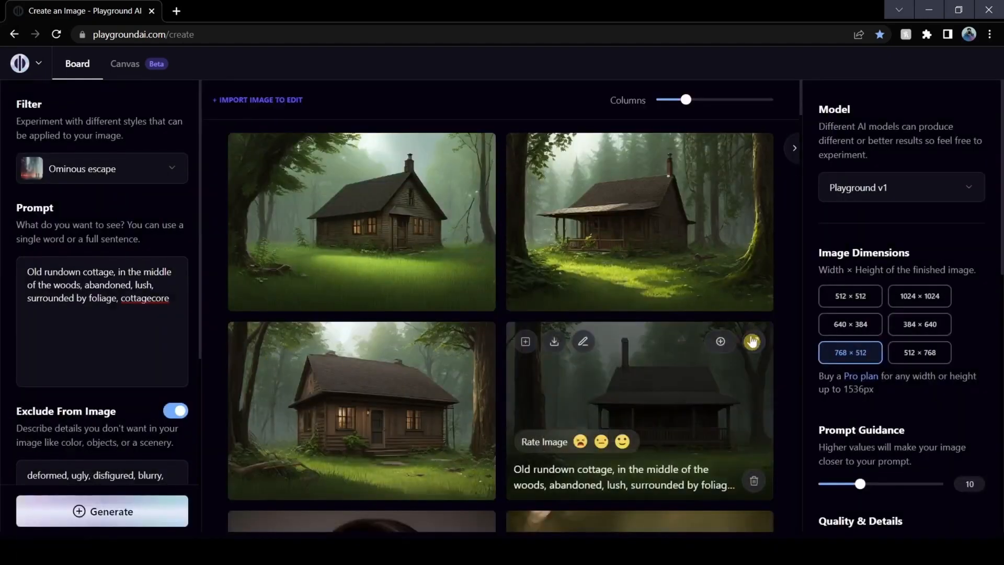
click(752, 341)
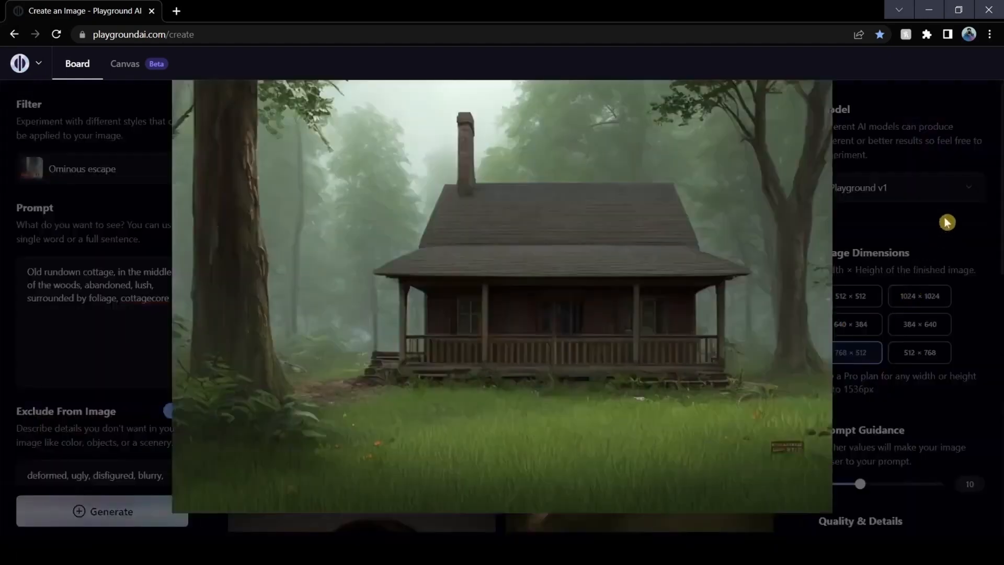
click(947, 222)
click(752, 151)
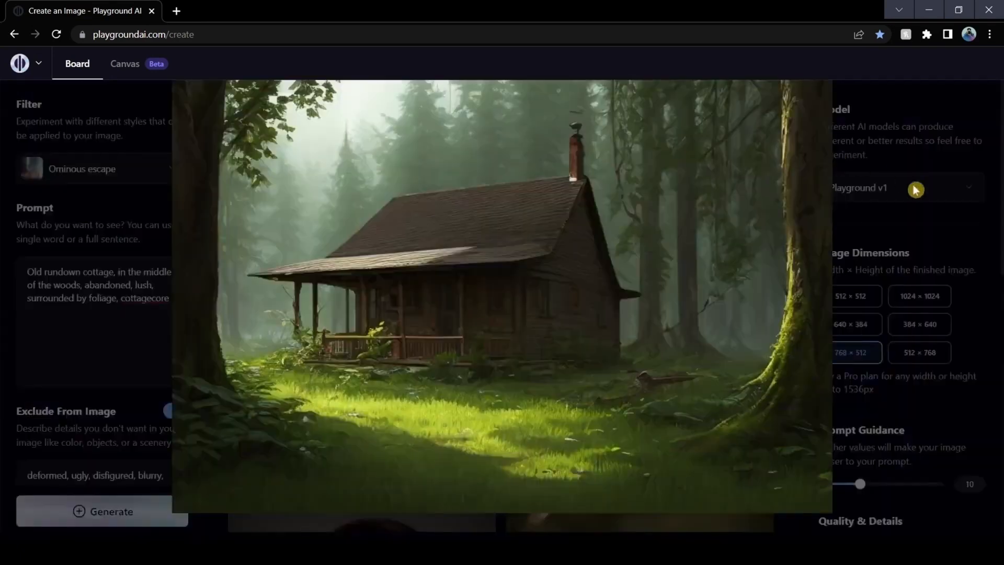
click(921, 241)
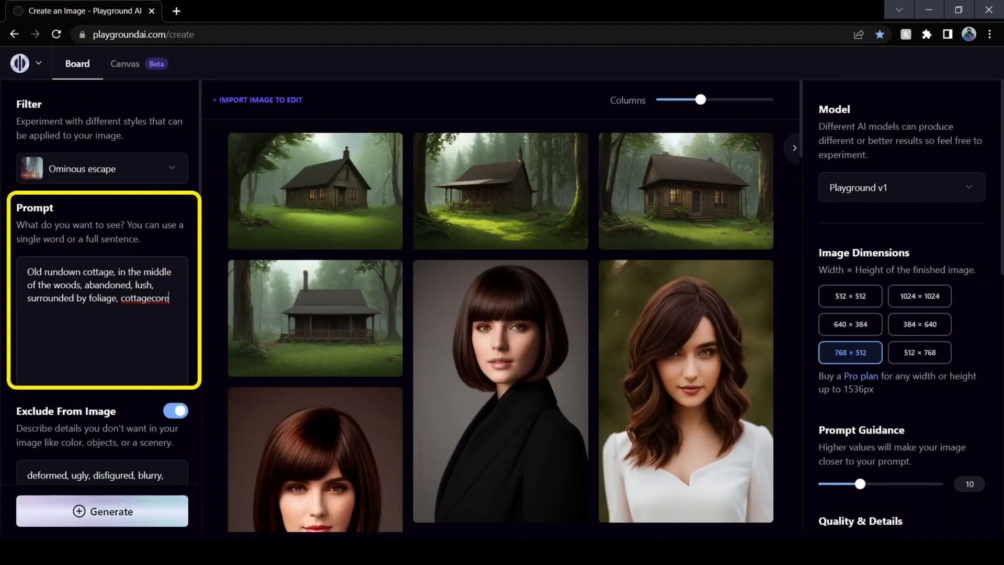
Generate 512 × 512 images from the new prompt "Creepy Doll, harsh lighting, dark background, indoor, creepy chair, eerie"
drag(169, 298, 27, 272)
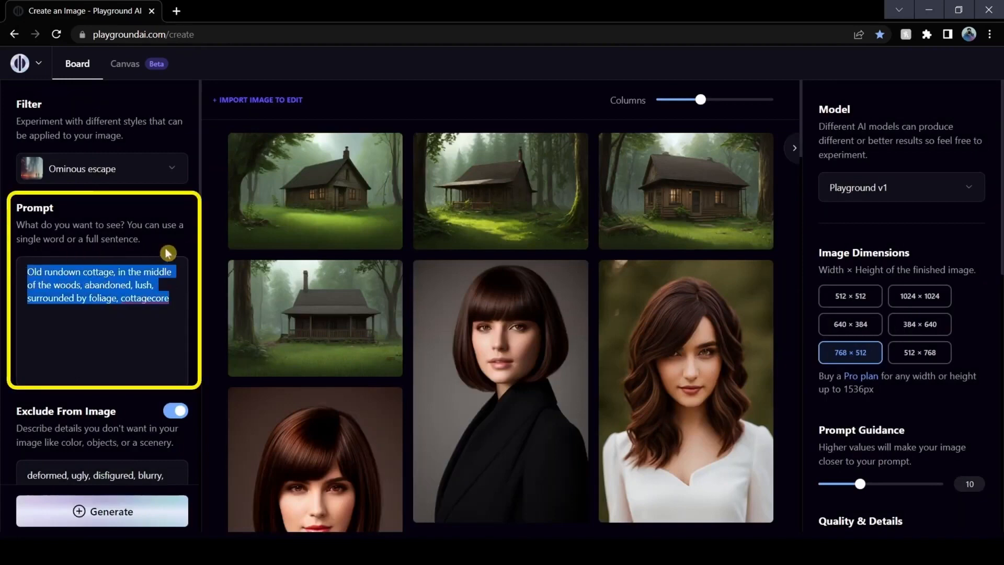
text(Creepy Doll, harsh lighting, dark background, indoor, creepy chair, eerie)
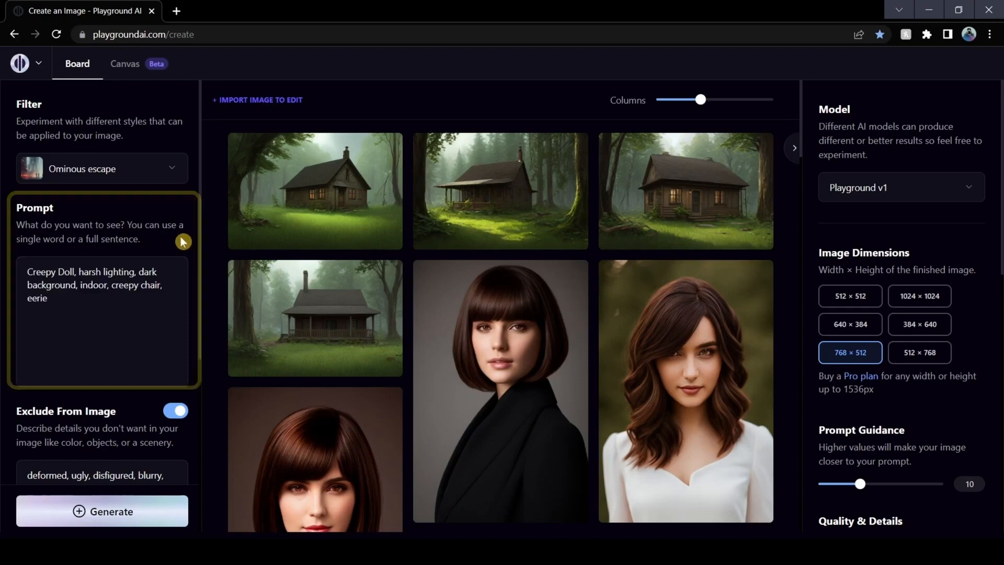
click(860, 298)
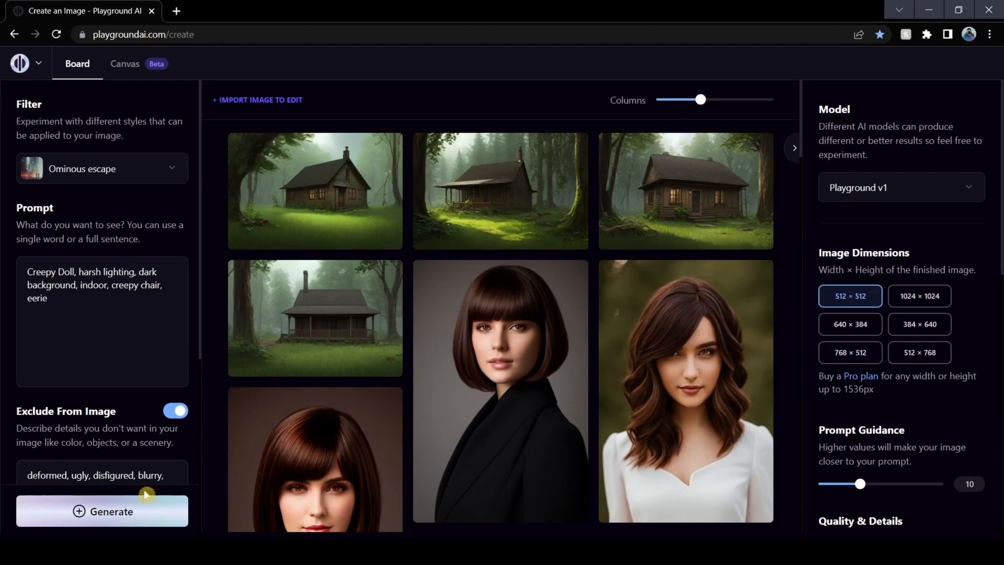
click(127, 511)
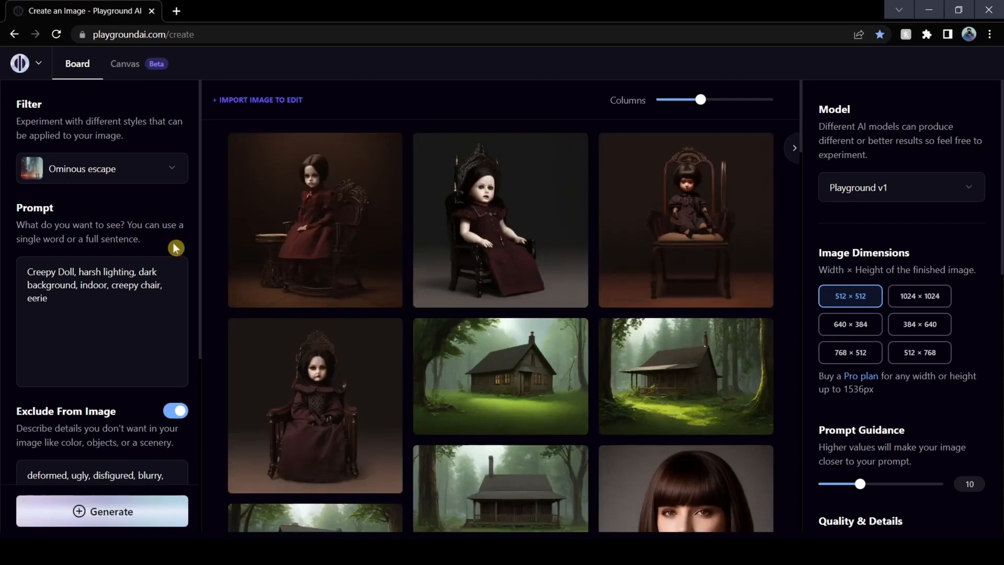
Enlarge the first three creepy doll images one after another to examine them
click(387, 157)
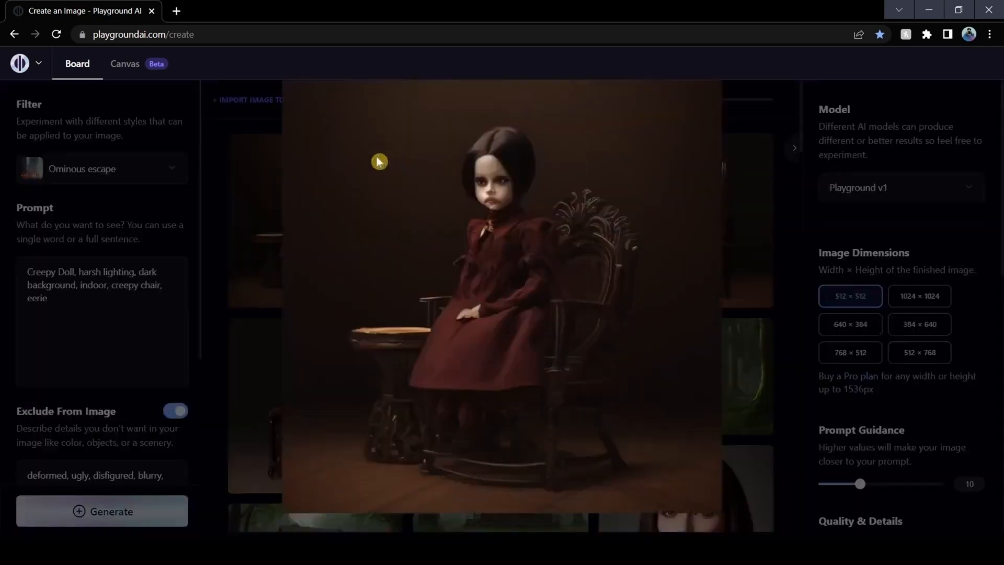
click(763, 288)
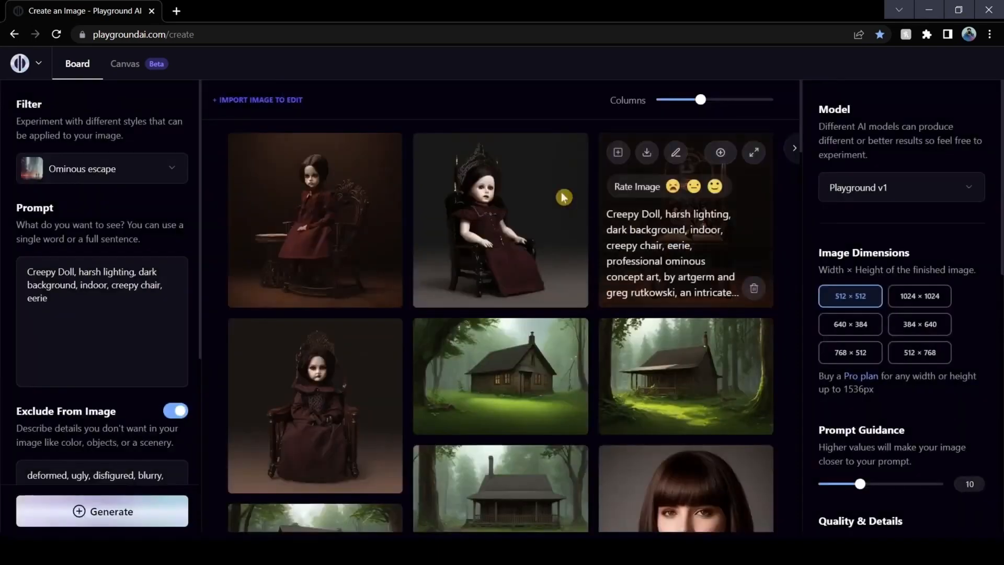
click(574, 157)
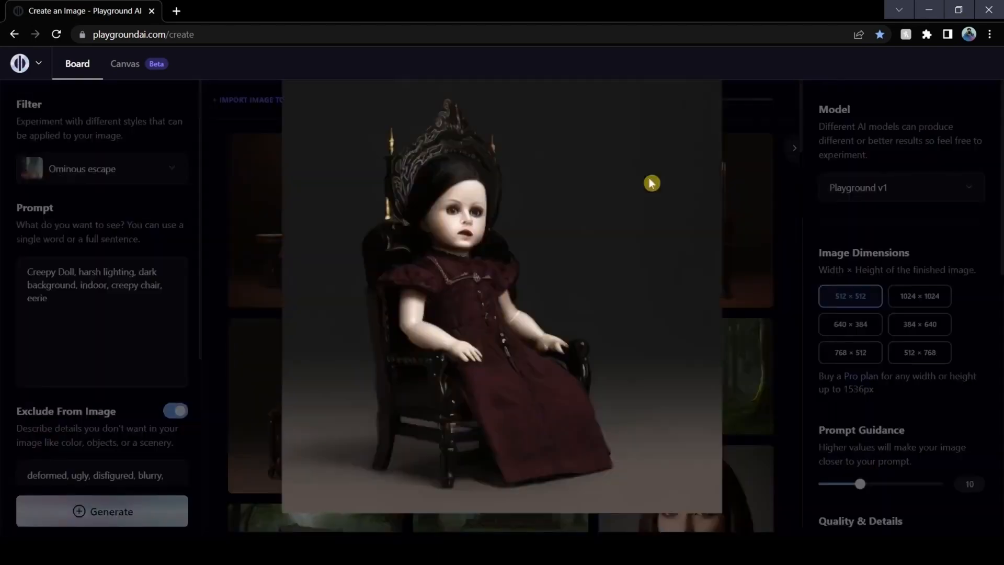
click(779, 235)
click(759, 156)
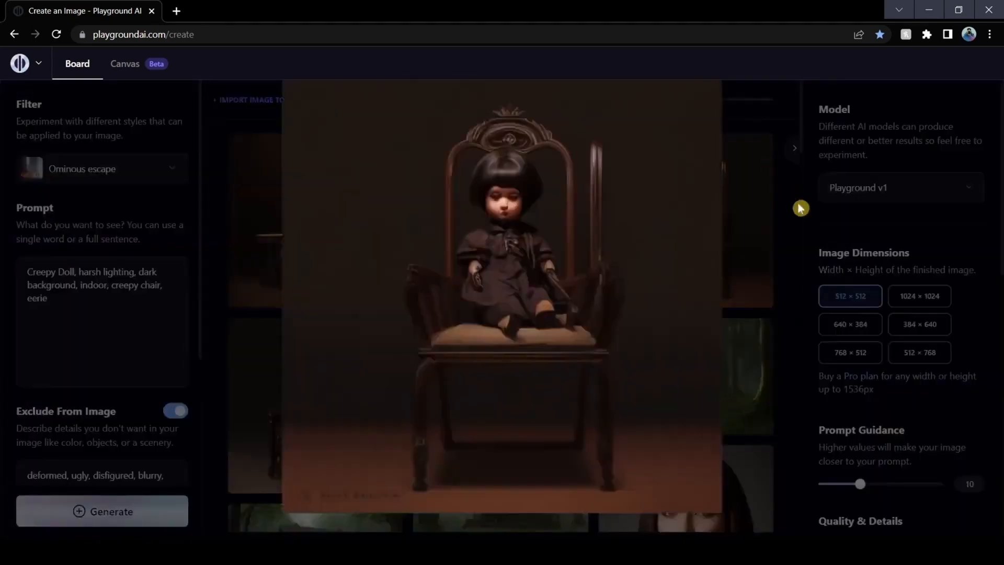
click(804, 248)
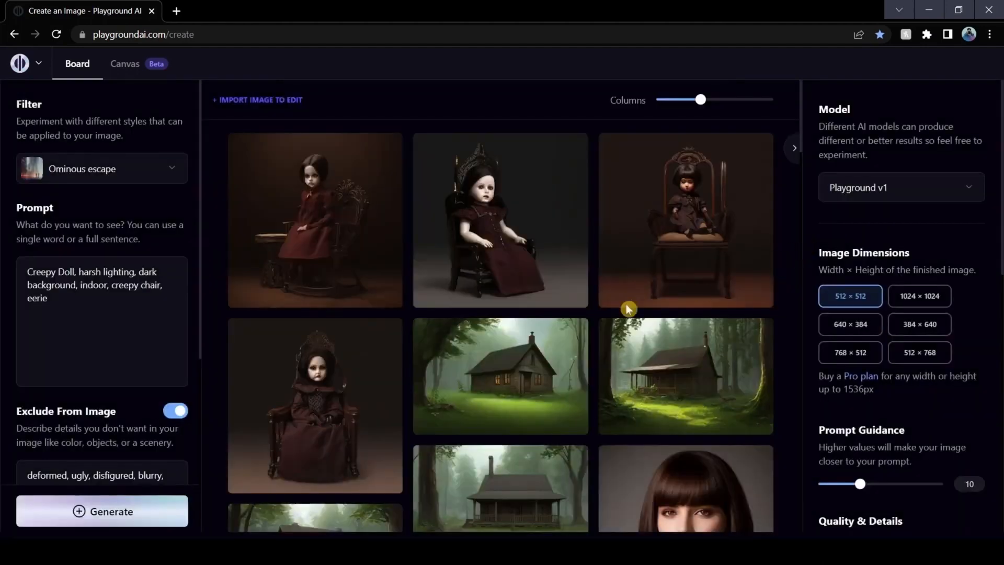
Review the available filters and leave the list with Ominous escape still selected
click(163, 174)
scroll(246, 408, down, 3)
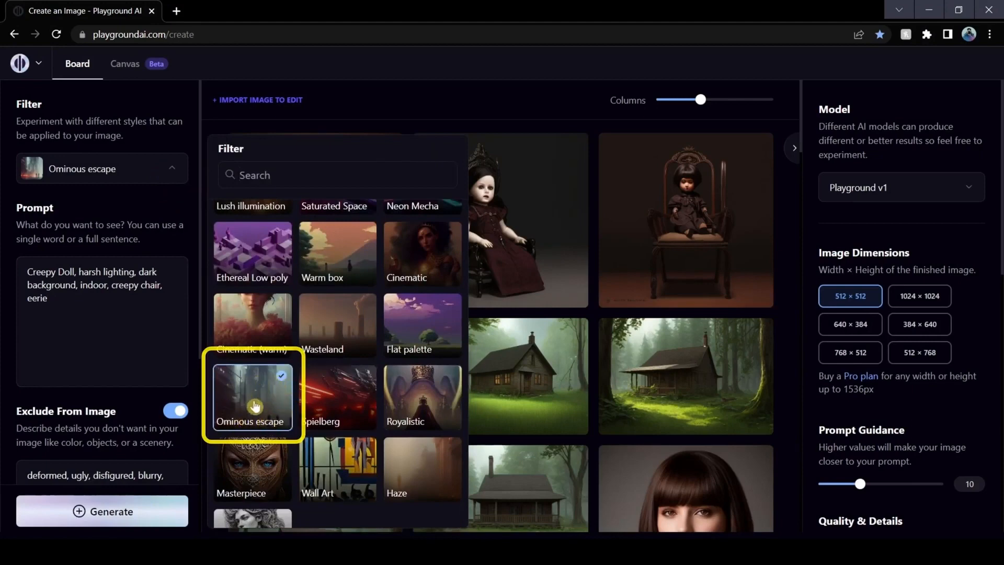
click(188, 214)
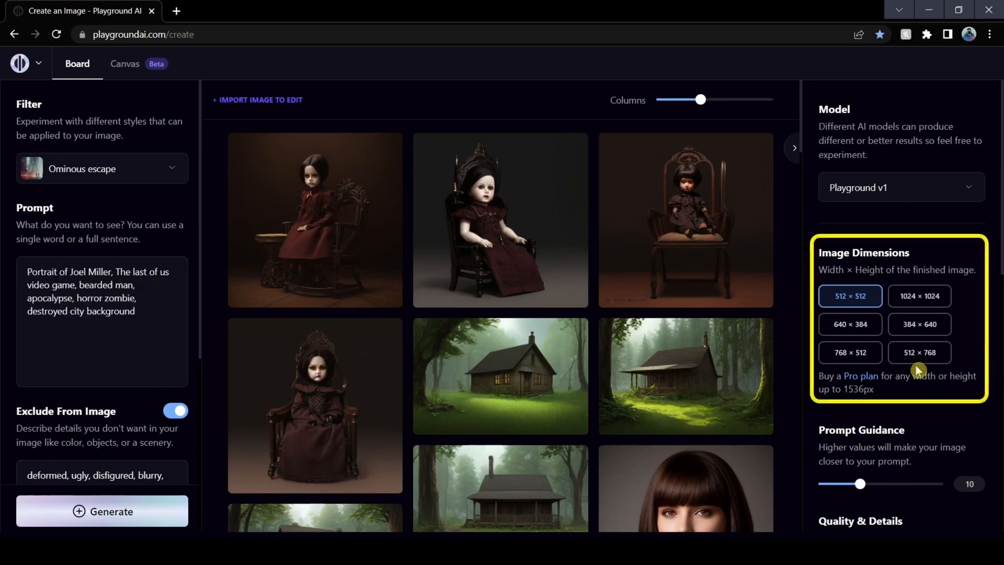
Generate 512 × 768 images from "Portrait of Joel Miller, The last of us video game, bearded man, apocalypse, horror zombie, destroyed city background"
click(921, 354)
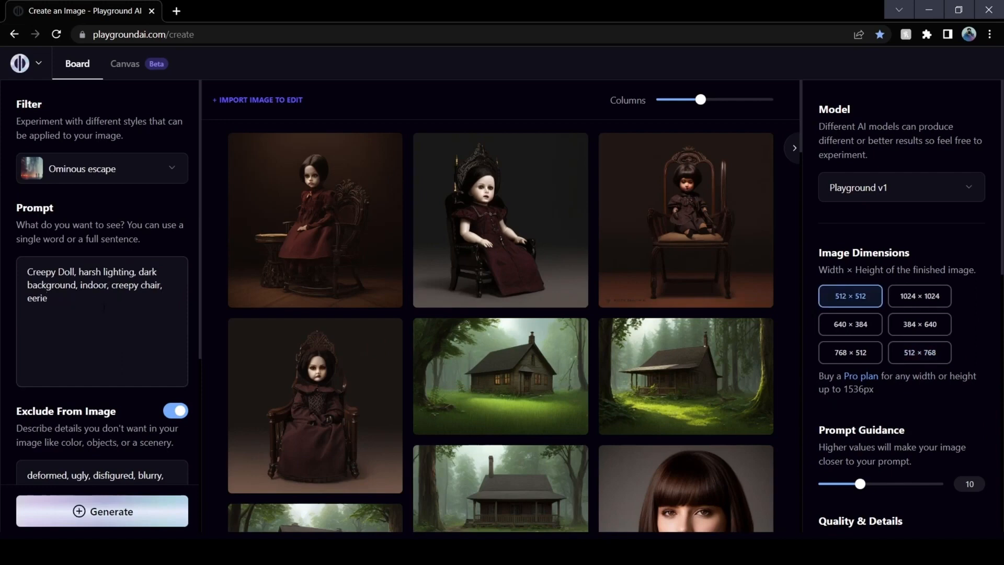
key(ctrl+a)
text(Portrait of Joel Miller, The last of us video game, bearded man, apocalypse, horror zombie, destroyed city background)
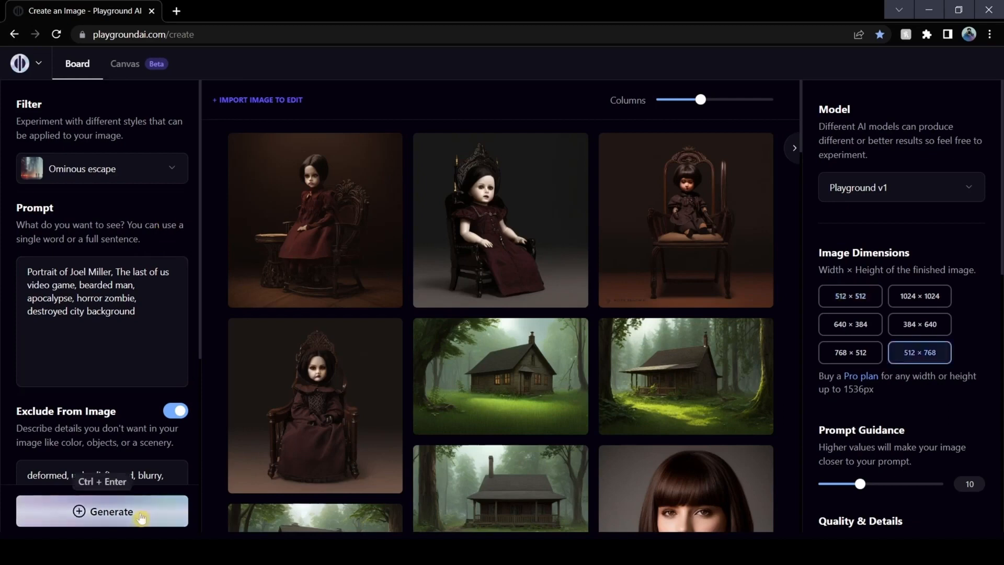
click(140, 515)
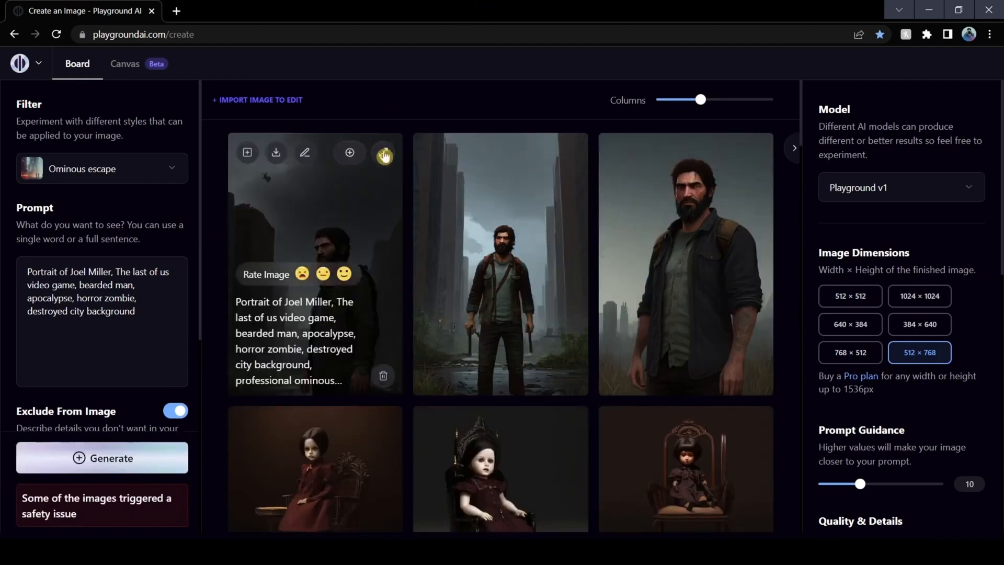
Enlarge the first Joel Miller image to examine it and return to the board
click(386, 155)
click(791, 238)
Switch the sampler to k_euler_ancestral and generate another set of Joel Miller portraits
scroll(921, 235, down, 10)
click(921, 236)
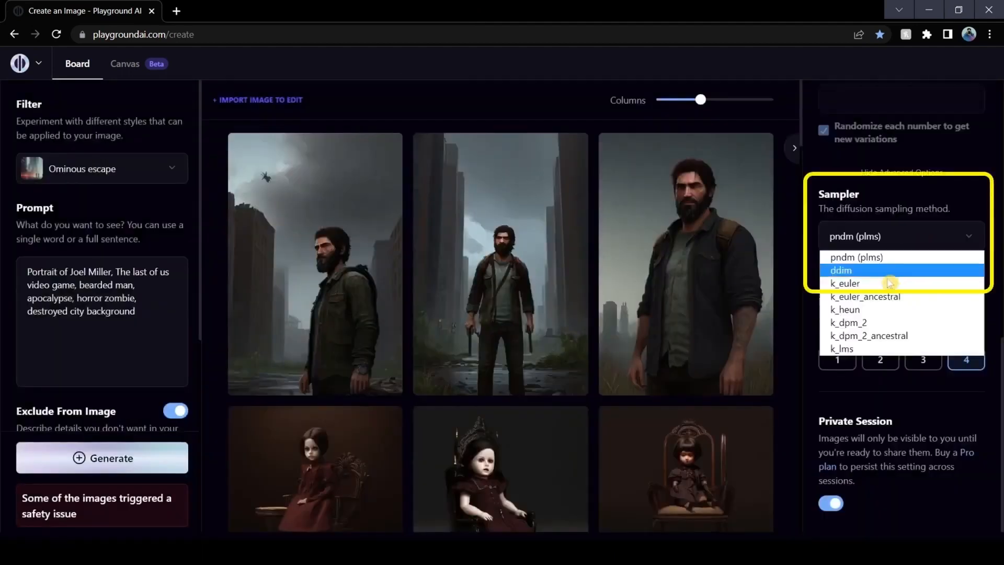
click(875, 296)
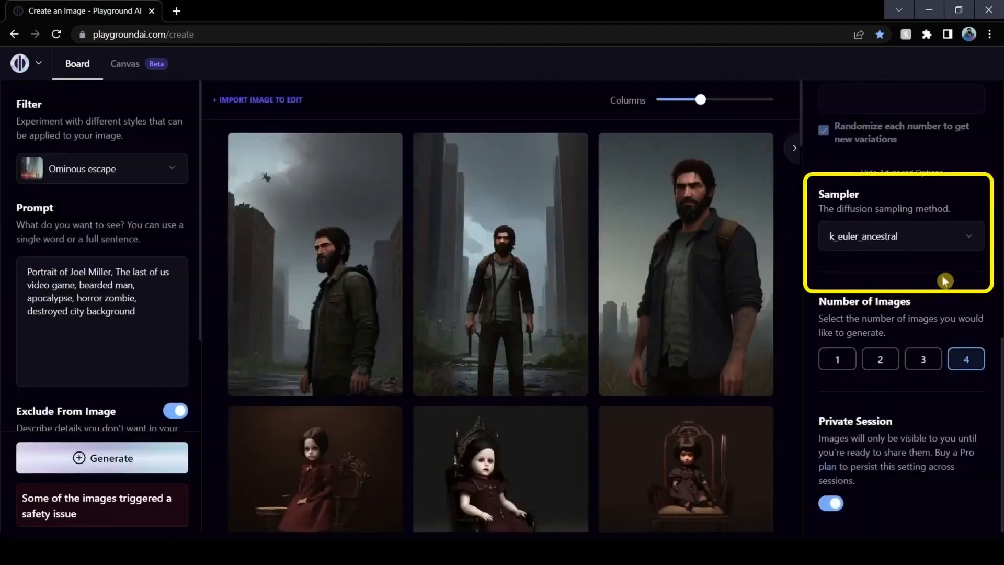
click(94, 460)
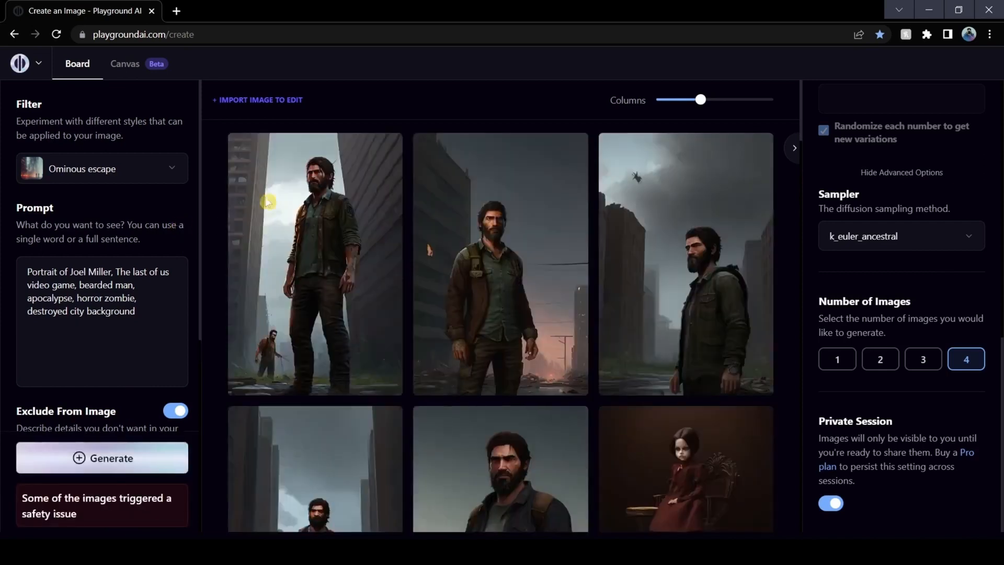
Enlarge the first portrait generated with the k_euler_ancestral sampler to examine it, and close the view
click(381, 152)
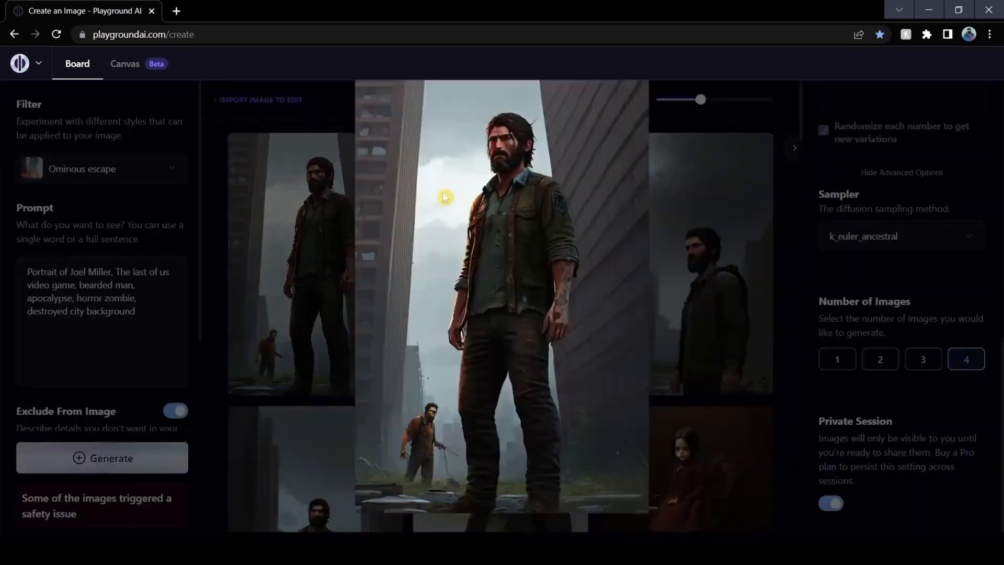
click(720, 276)
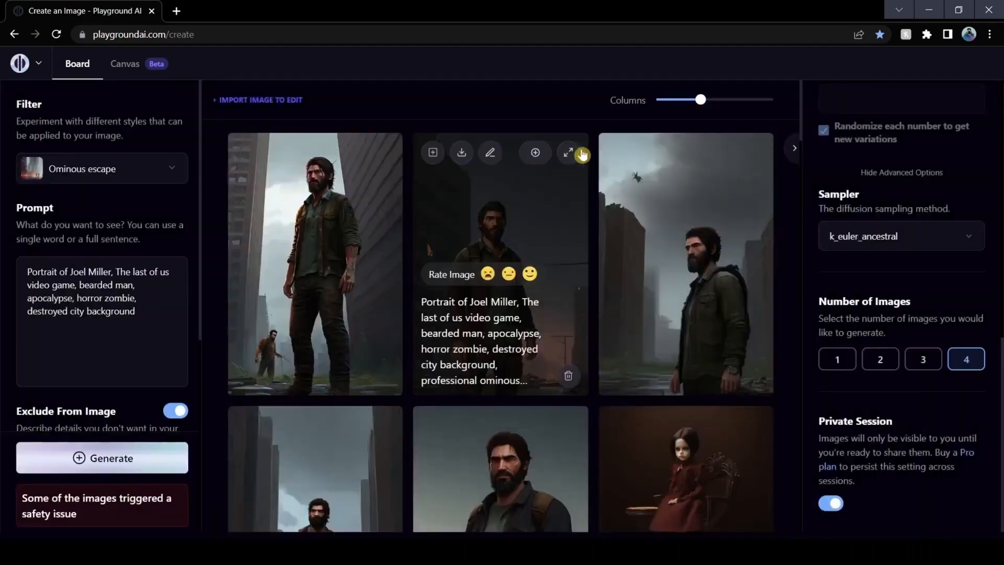
Enlarge the second Joel Miller portrait twice to examine its details, returning to the board each time
click(575, 154)
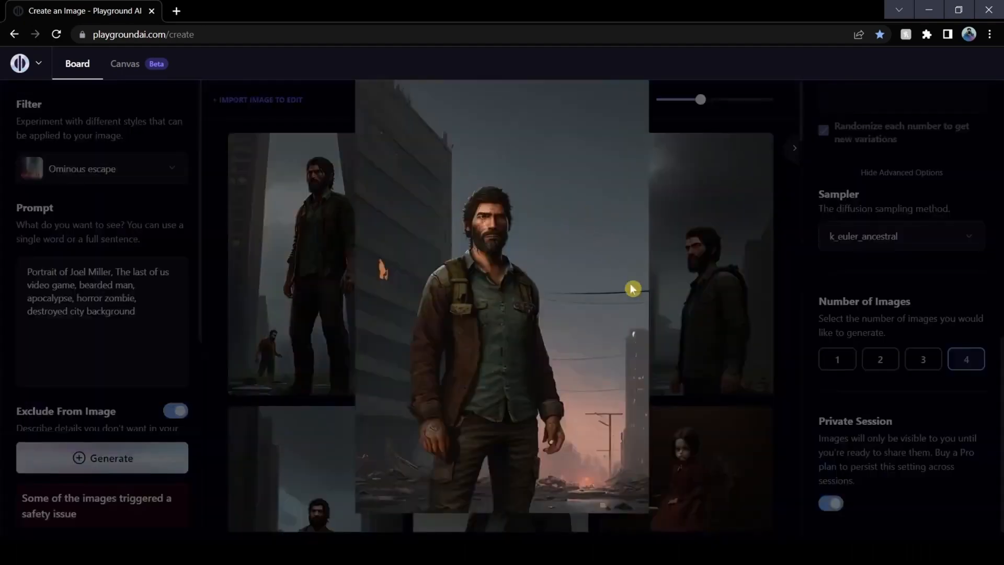
click(707, 307)
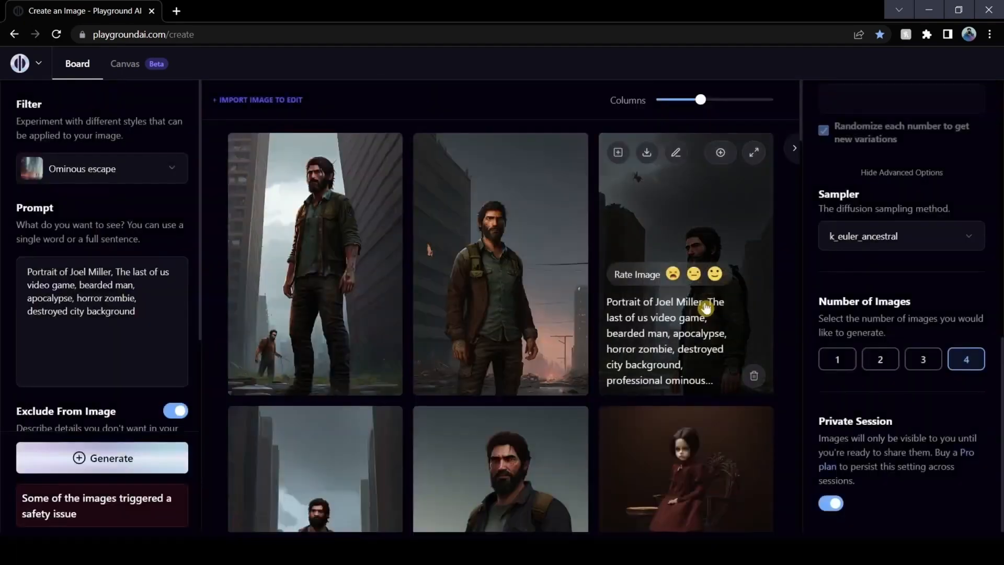
click(564, 153)
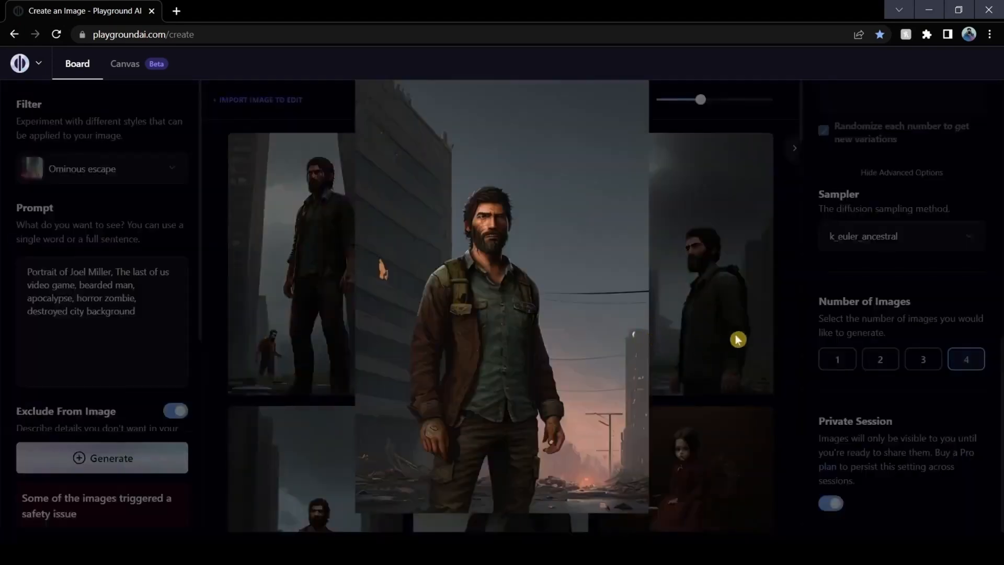
click(798, 303)
Set the filter to Delicate detail and select k_euler_ancestral as the sampler
click(125, 171)
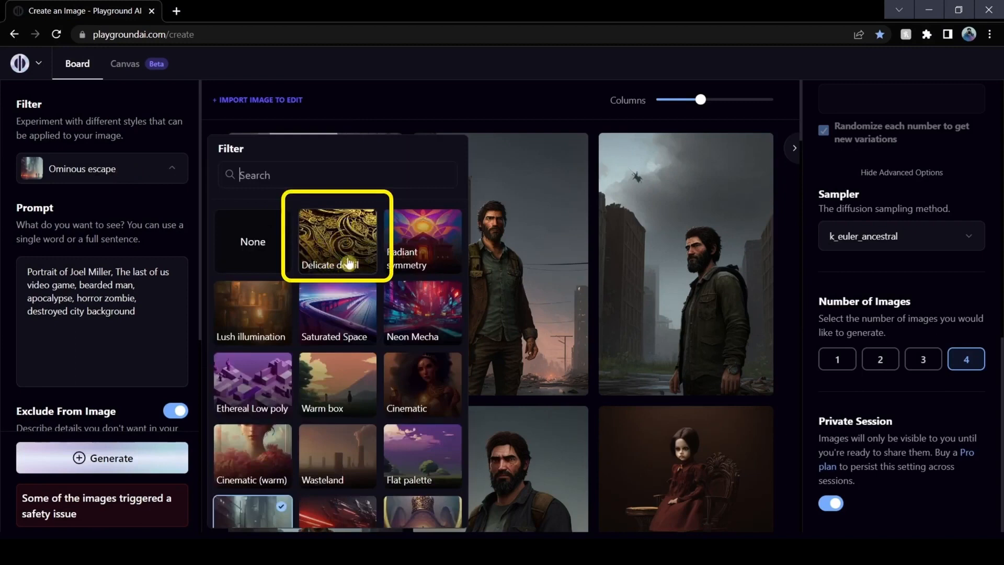
click(333, 244)
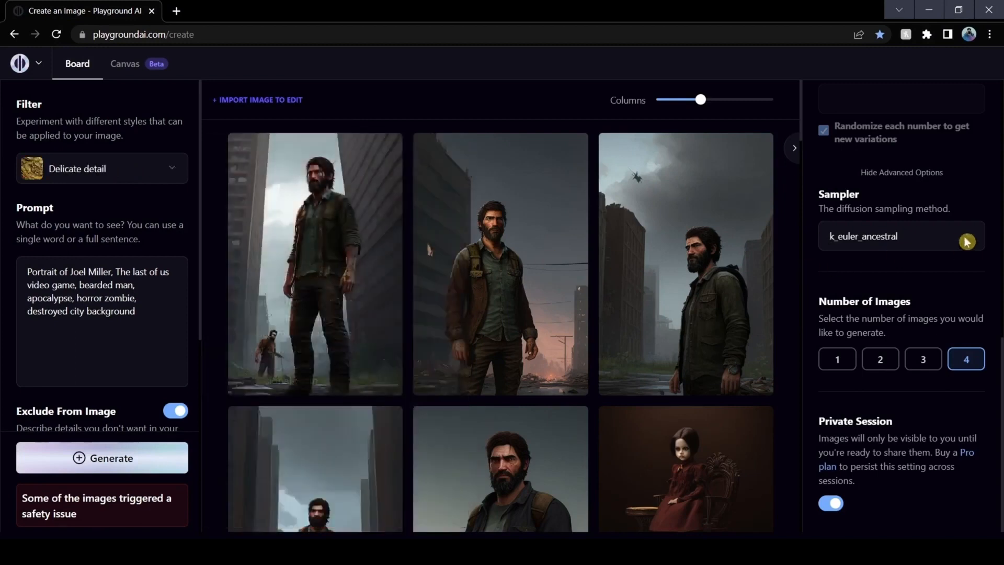
click(959, 237)
click(920, 299)
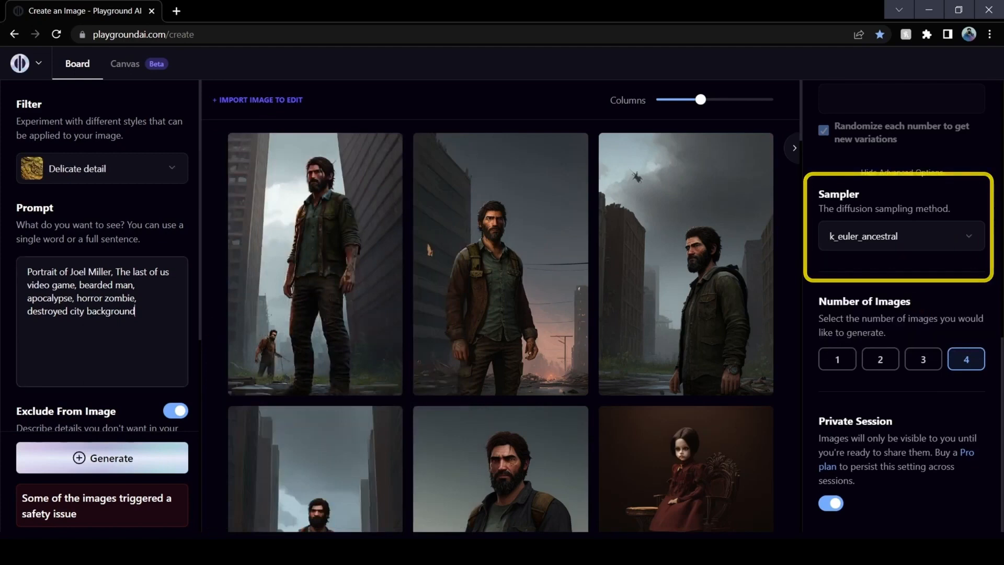
Generate images from the prompt "Portrait of a Border Collie Dog, Studio Portraits, painted background, soft lighting, studio lighting"
key(ctrl+a)
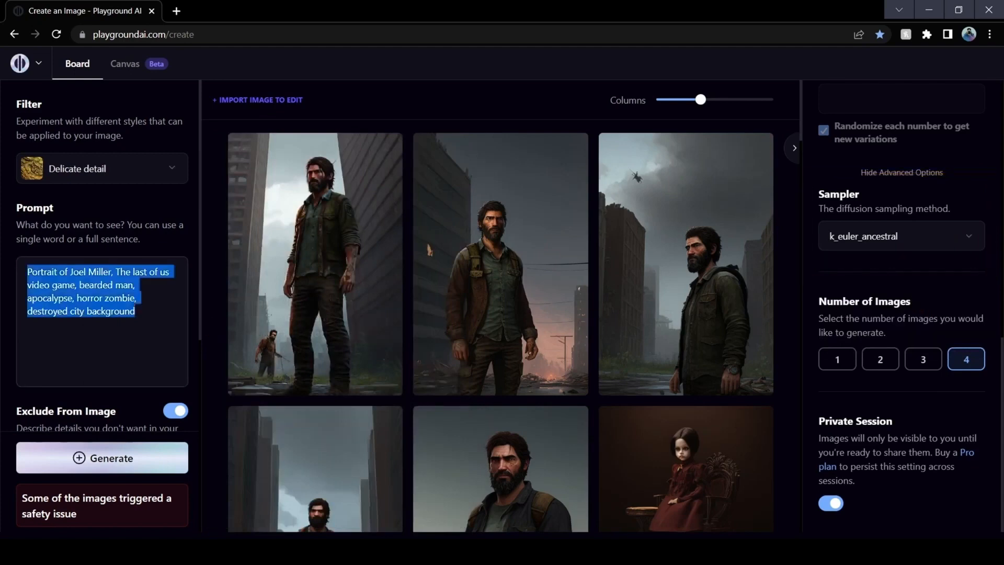
text(Portrait of a Border Collie Dog, Studio Portraits, painted background, soft lighting, studio lighting)
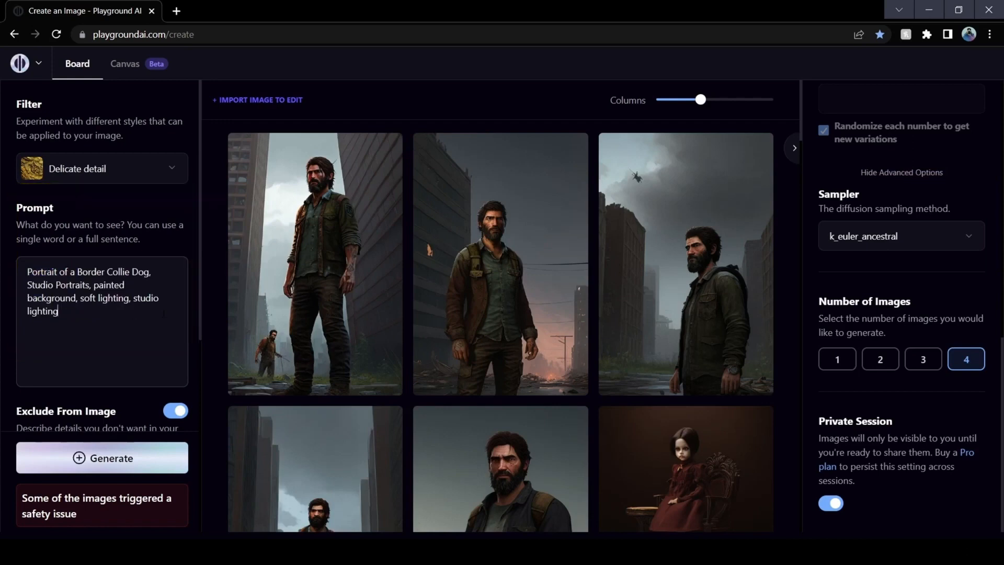
click(115, 466)
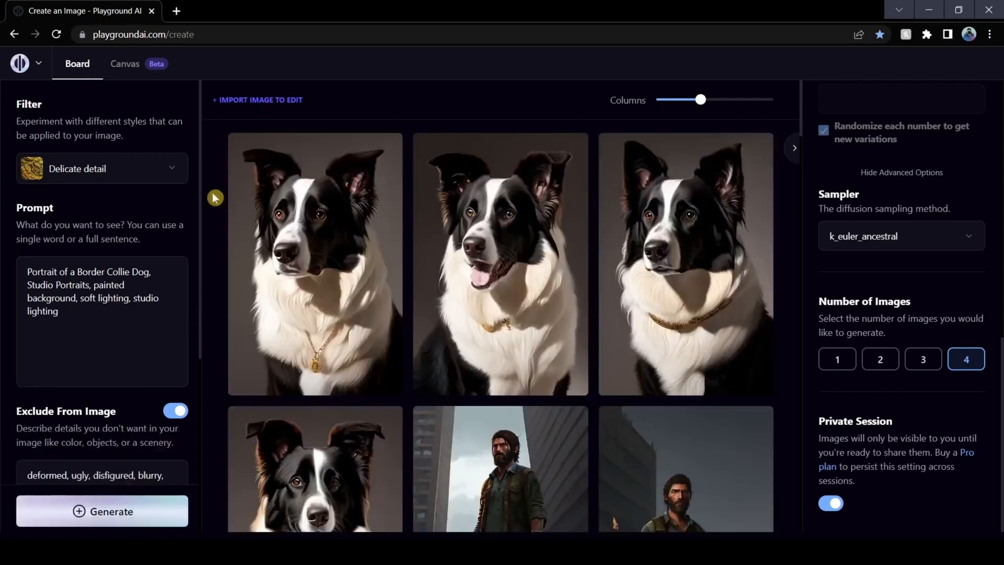
Enlarge the first three Border Collie portraits one after another to examine them, returning to the board after each
click(387, 151)
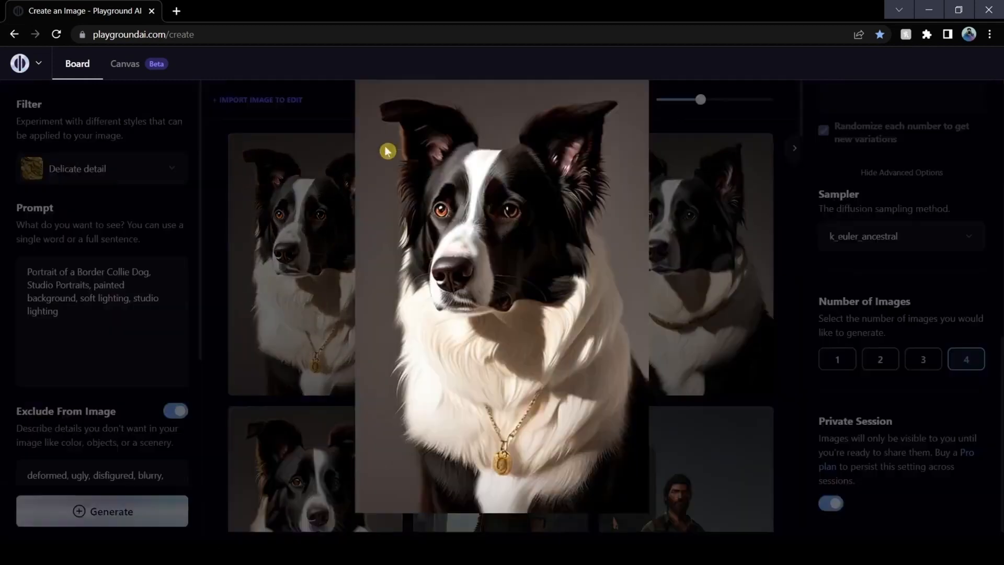
click(798, 239)
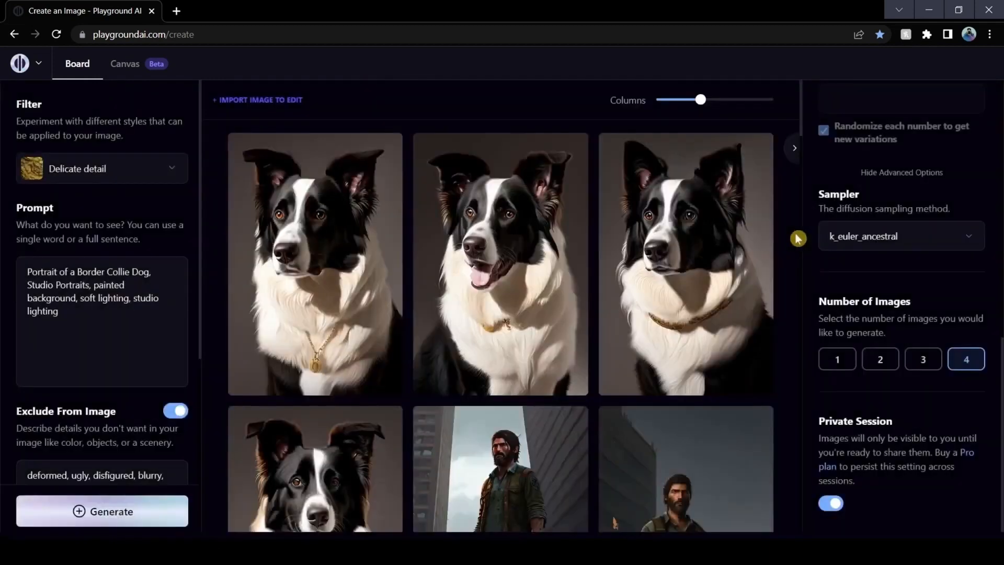
click(574, 159)
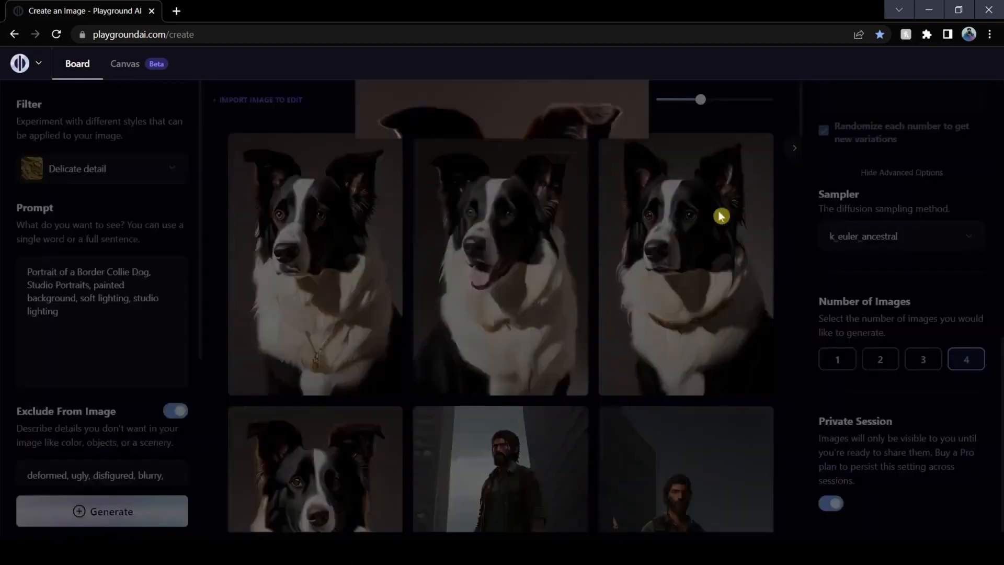
click(792, 247)
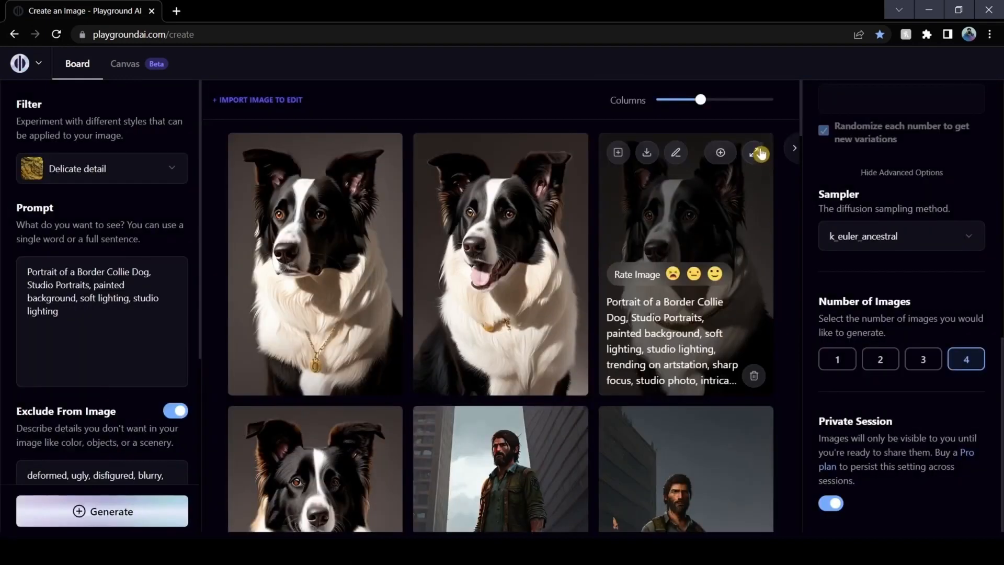
click(757, 152)
click(786, 240)
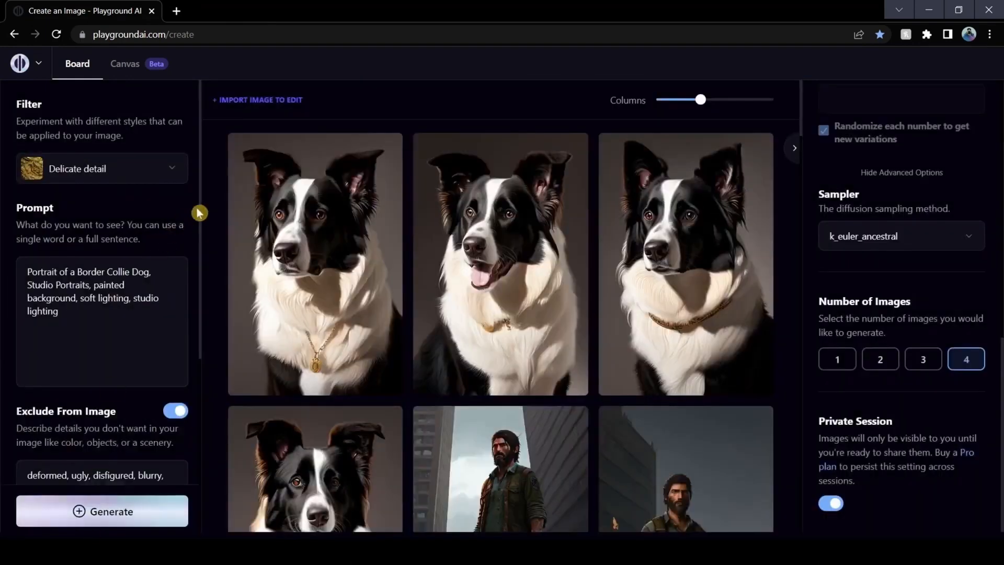
Replace the prompt with "Photographer, taking a photograph, painted background, outdoor, natural light," and generate the images
scroll(199, 213, down, 5)
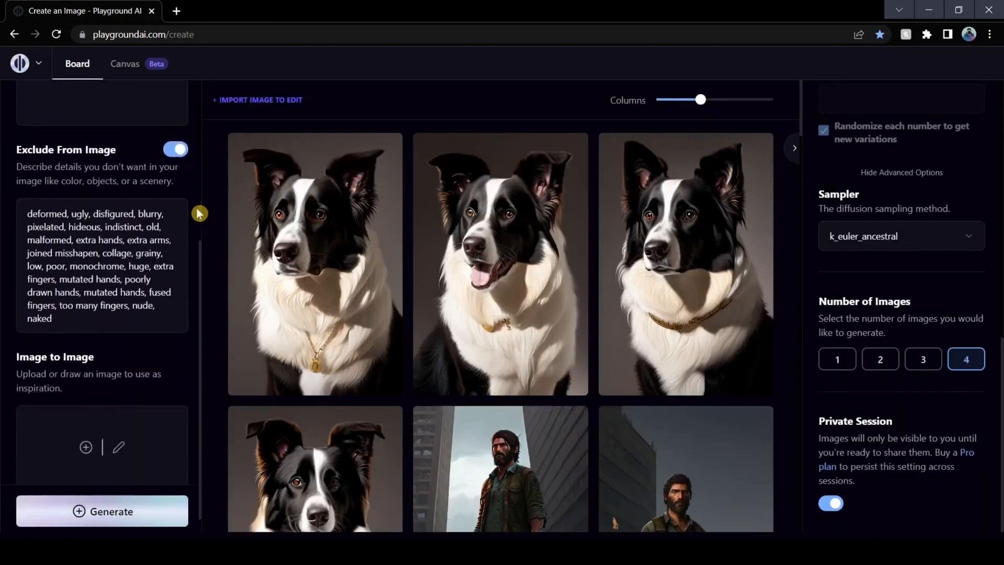
click(92, 424)
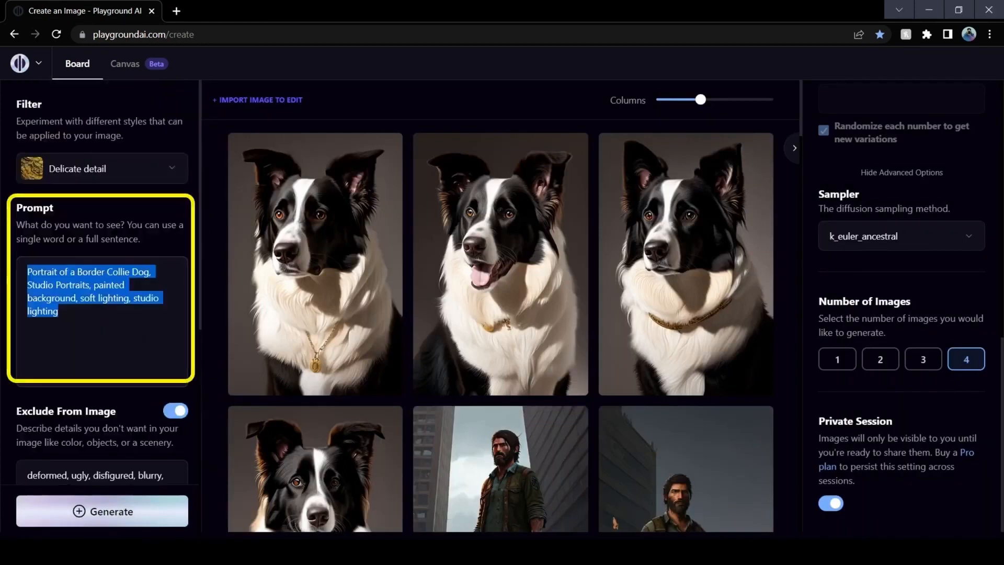
text(Photographer, taking a photograph, painted background, outdoor, natural light,)
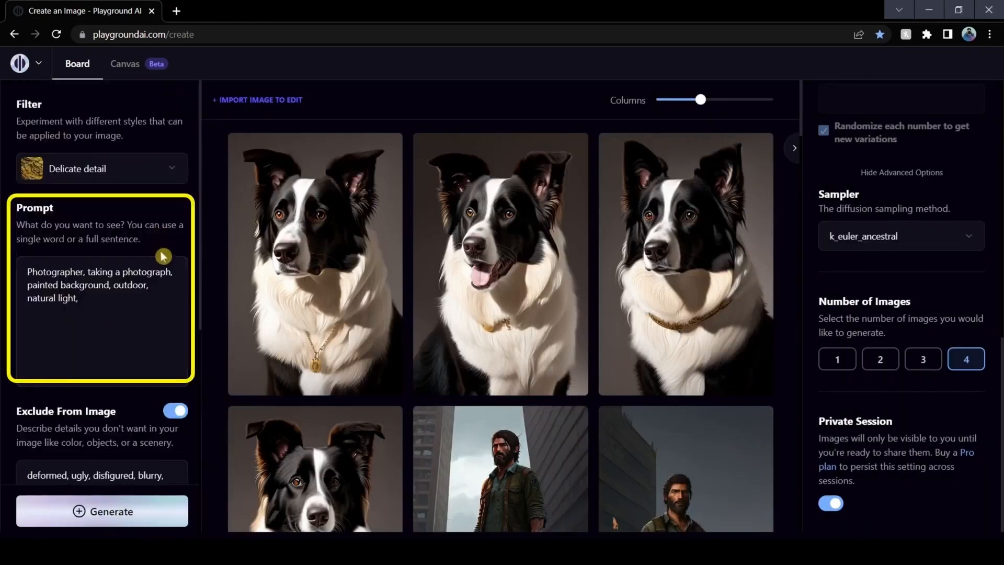
click(159, 512)
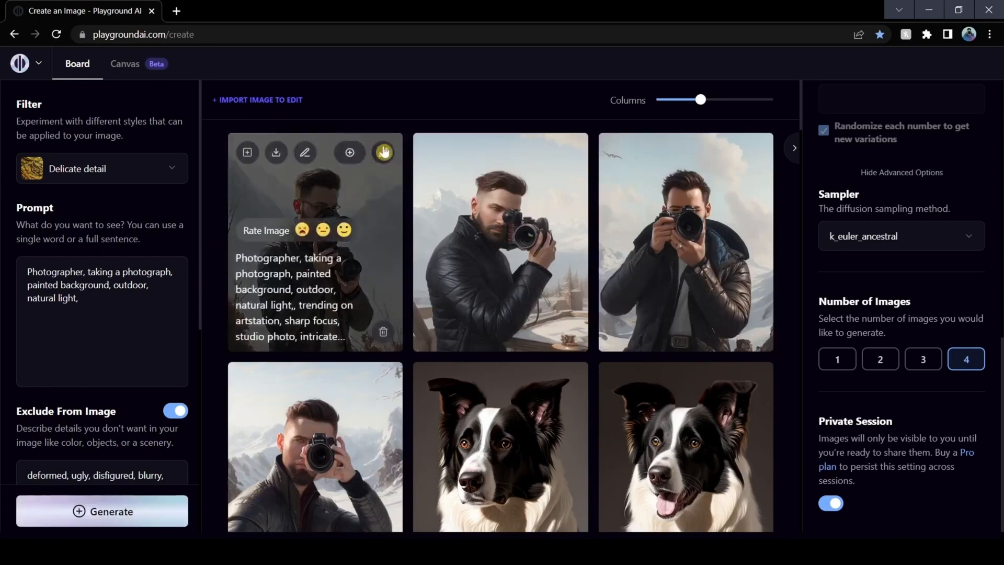
Enlarge the first two photographer images to examine them, and look over the results on the board
click(383, 151)
click(787, 282)
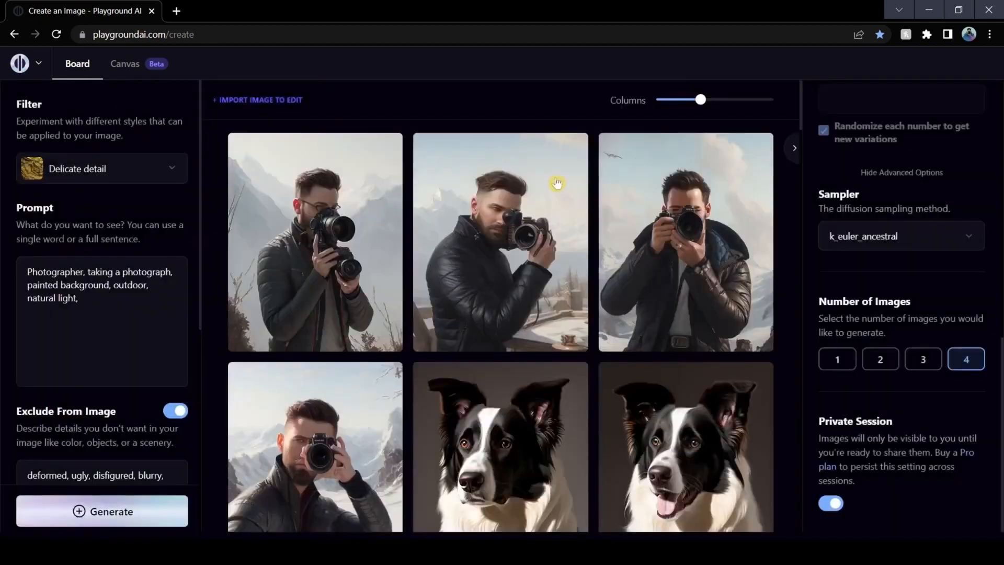
click(569, 157)
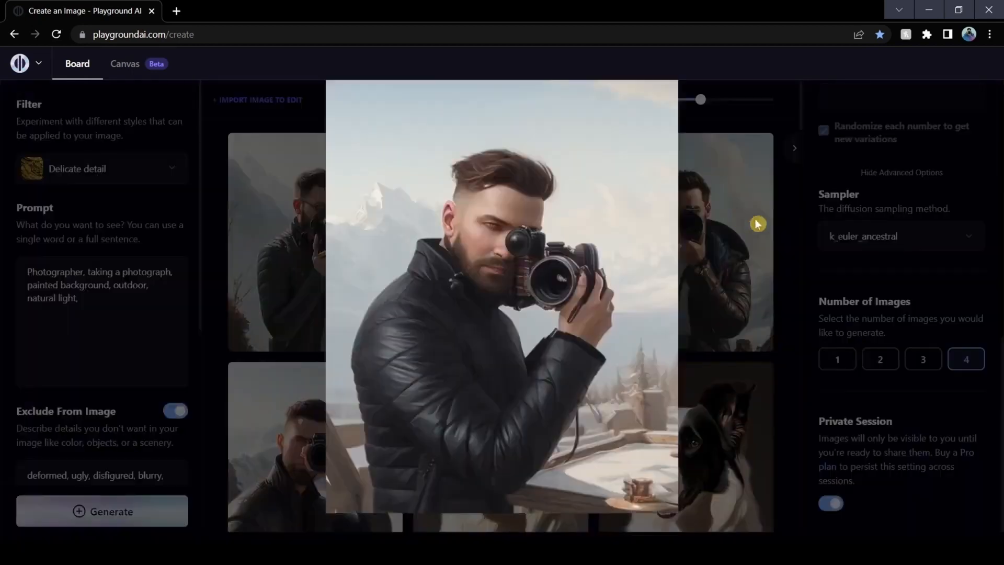
click(779, 235)
scroll(780, 239, down, 1)
scroll(780, 238, down, 3)
scroll(780, 238, up, 3)
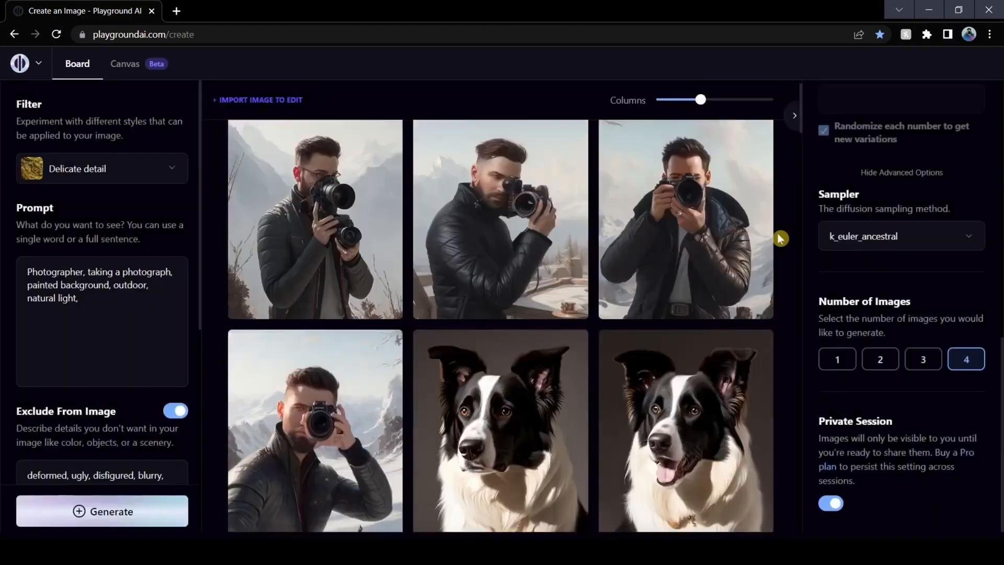
mouse_move(752, 156)
Upload the natigsnip picture as the Image to Image source and set the image dimensions to 512 × 768
scroll(100, 366, down, 5)
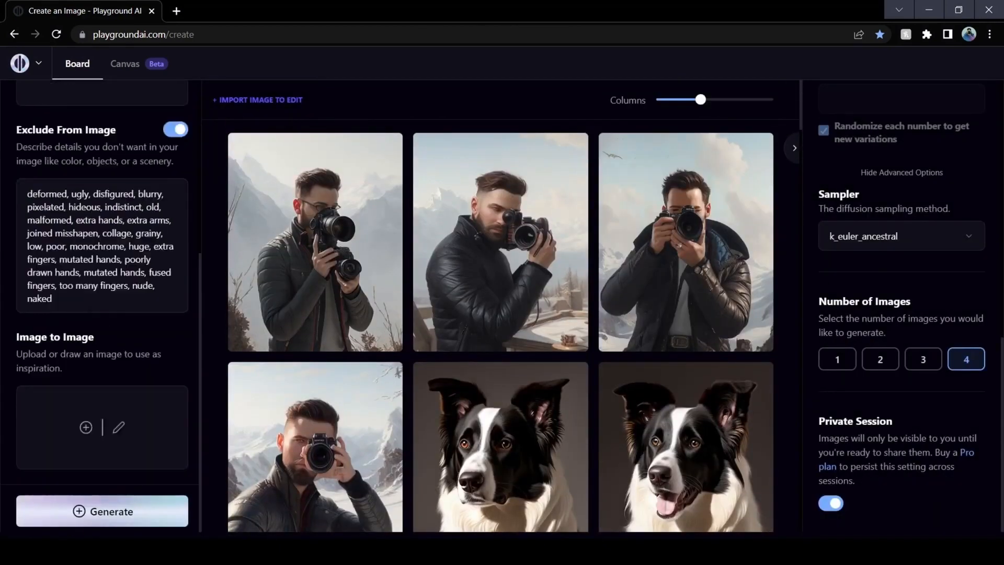
click(86, 428)
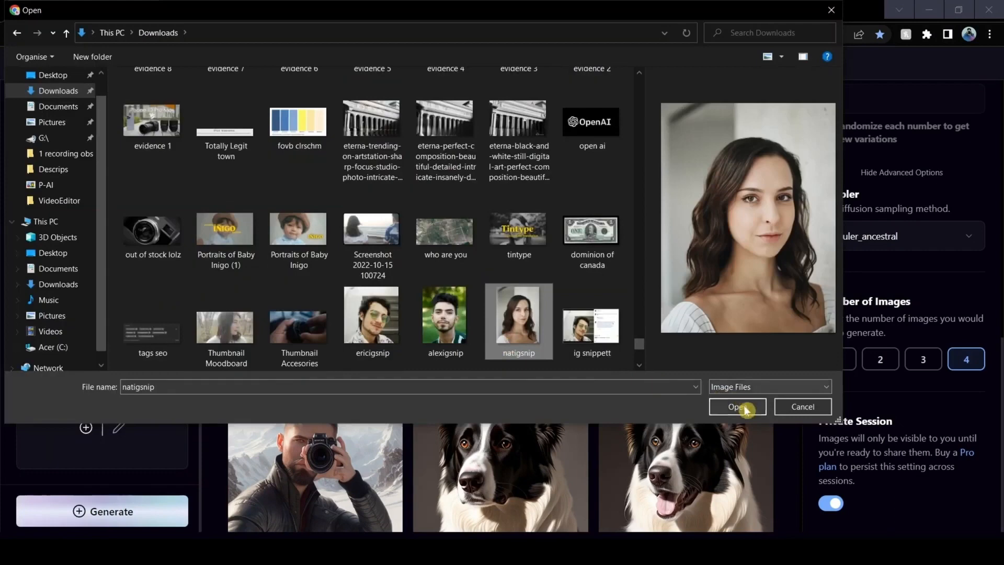
click(746, 406)
scroll(139, 366, down, 2)
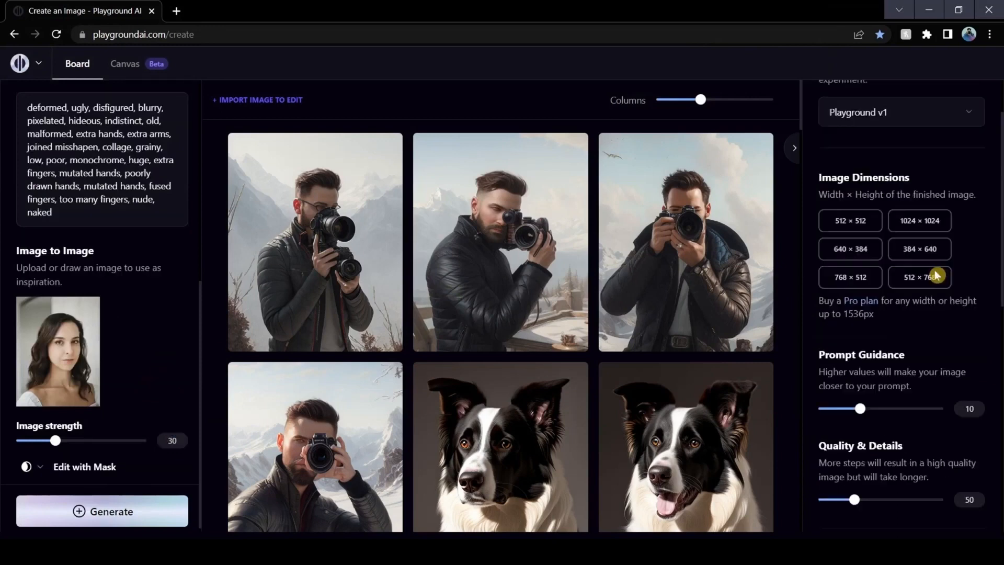
click(936, 276)
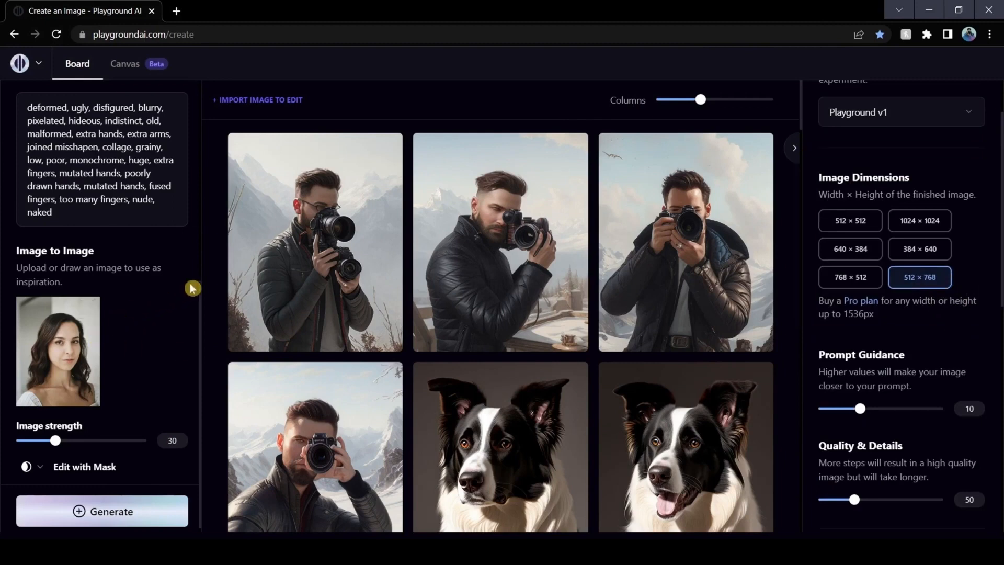
Generate images from "Brunette beautiful woman, studio portrait, studio lighting, living room background, Rembrandt lighting" using the Lush illumination filter
scroll(190, 290, up, 2)
scroll(102, 288, up, 4)
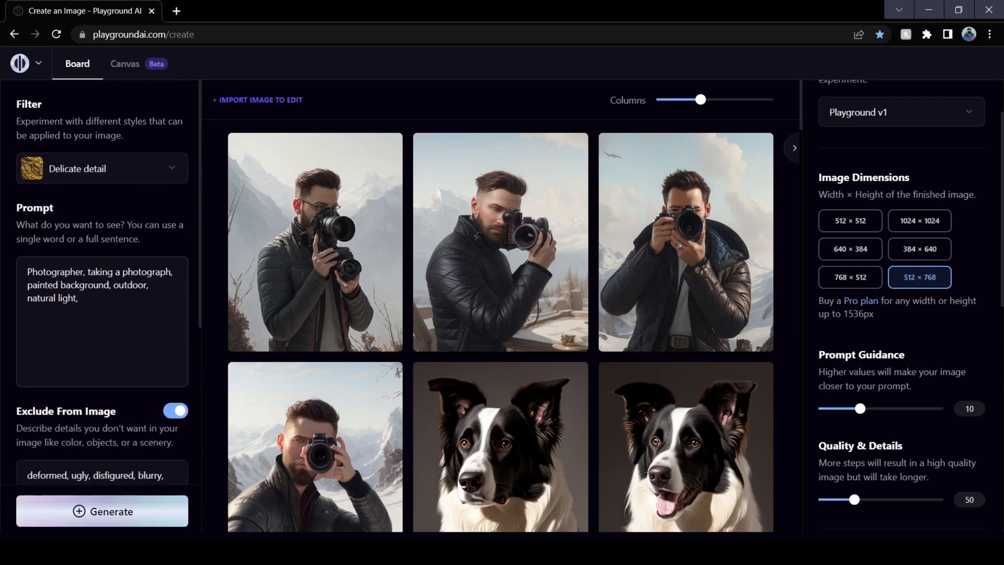
triple_click(126, 305)
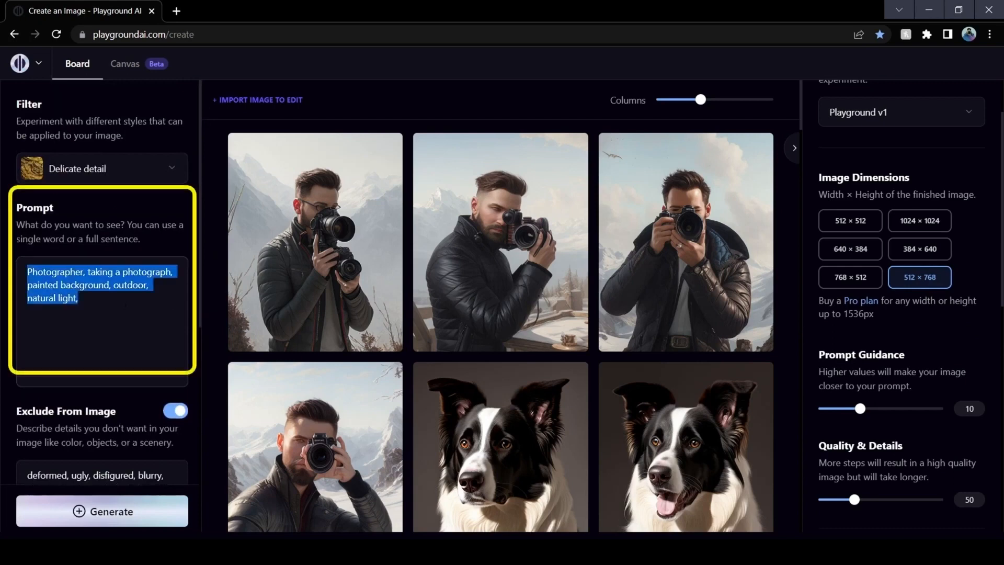
text(Brunette beautiful woman, studio portrait, studio lighting, living room background, Rembrandt lighting)
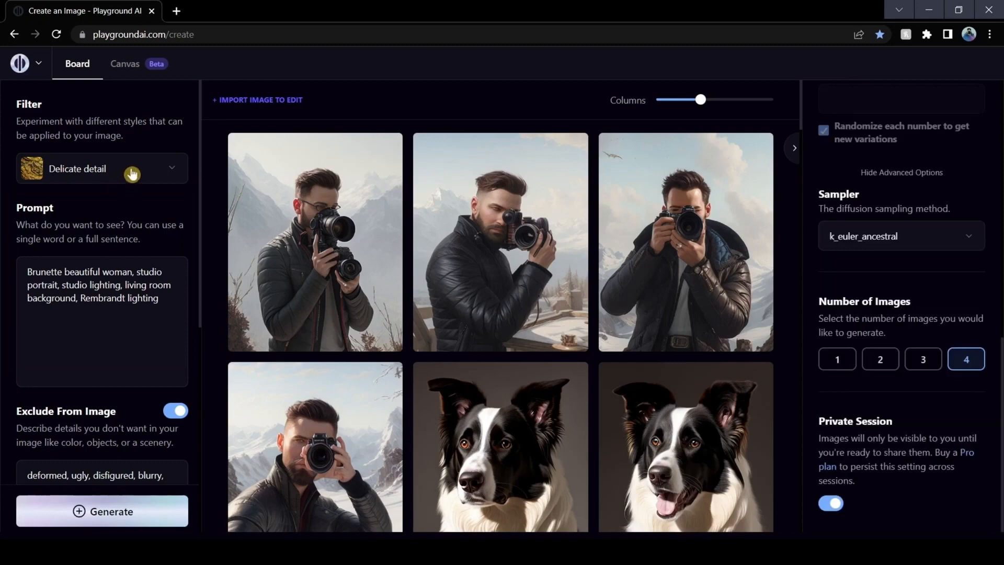
click(132, 175)
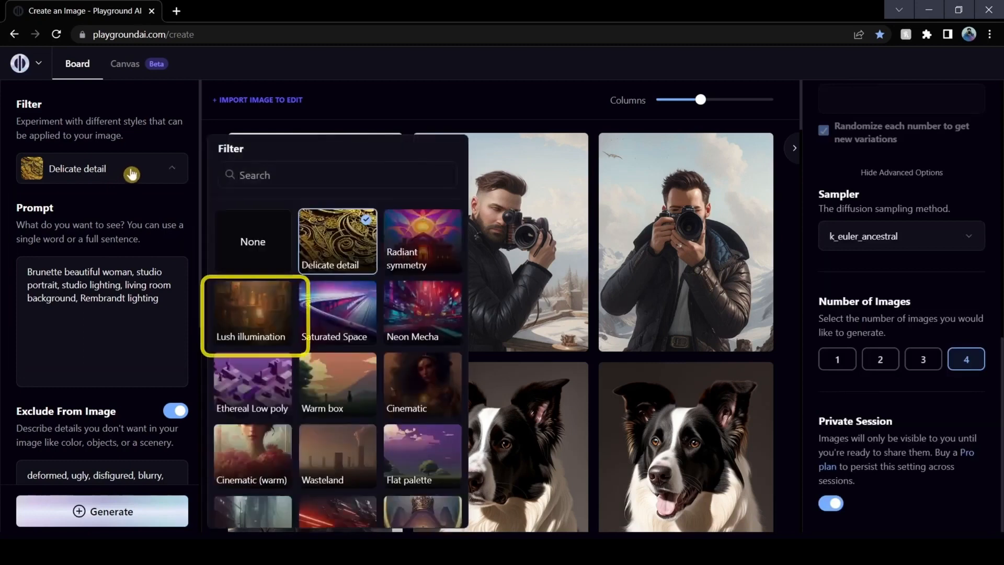
click(254, 304)
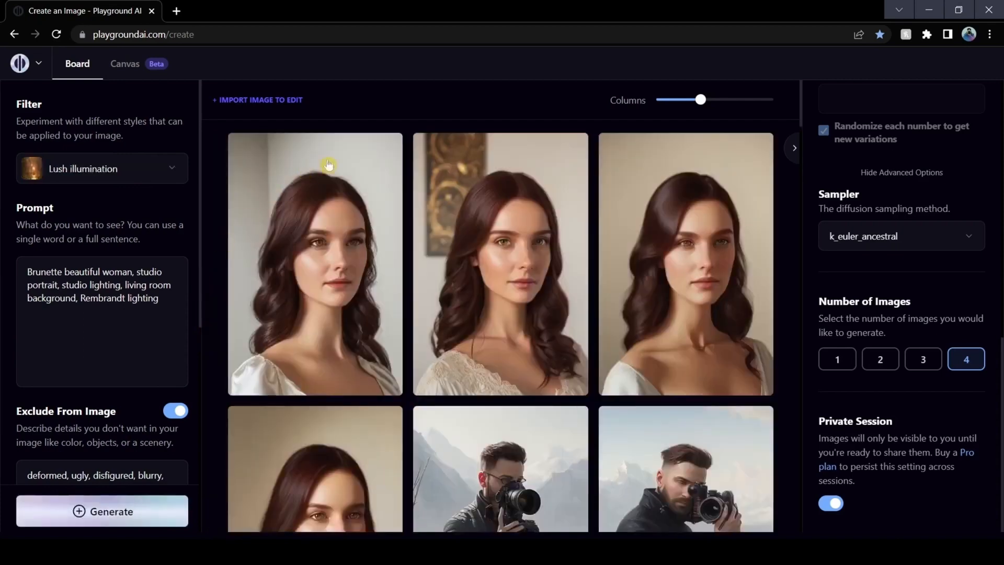
Enlarge the first three brunette portraits in turn to examine them, returning to the board after each
click(385, 152)
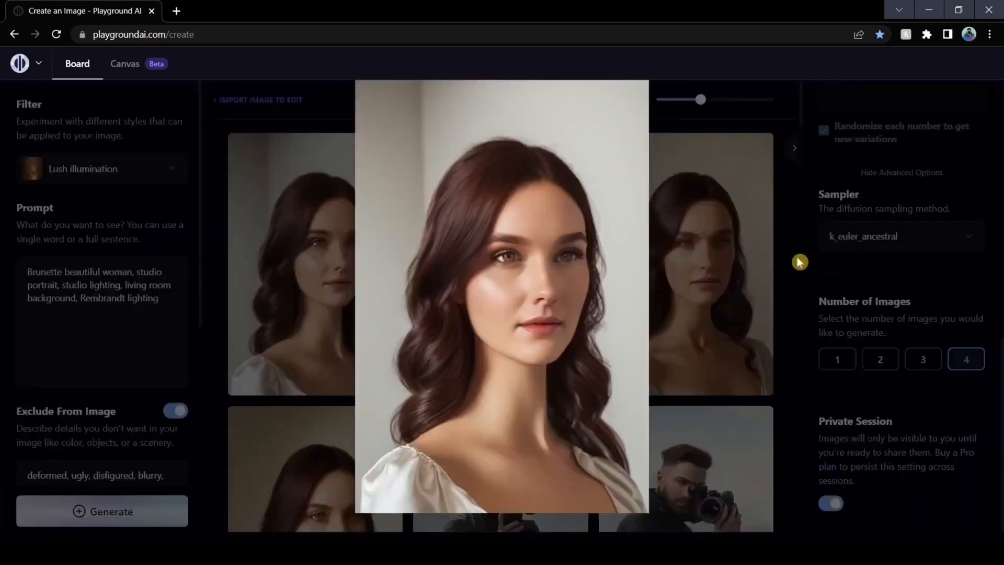
click(799, 261)
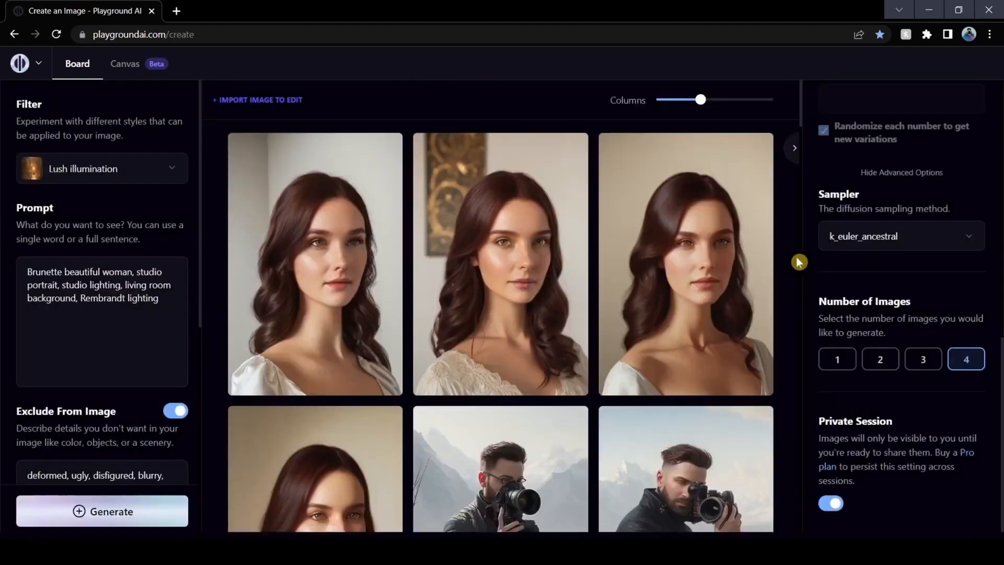
click(569, 155)
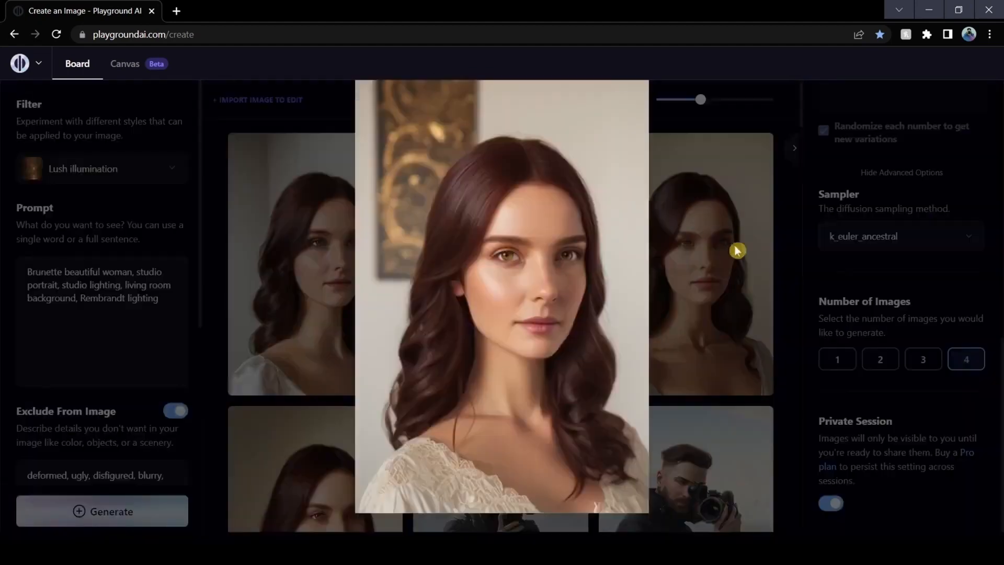
click(799, 291)
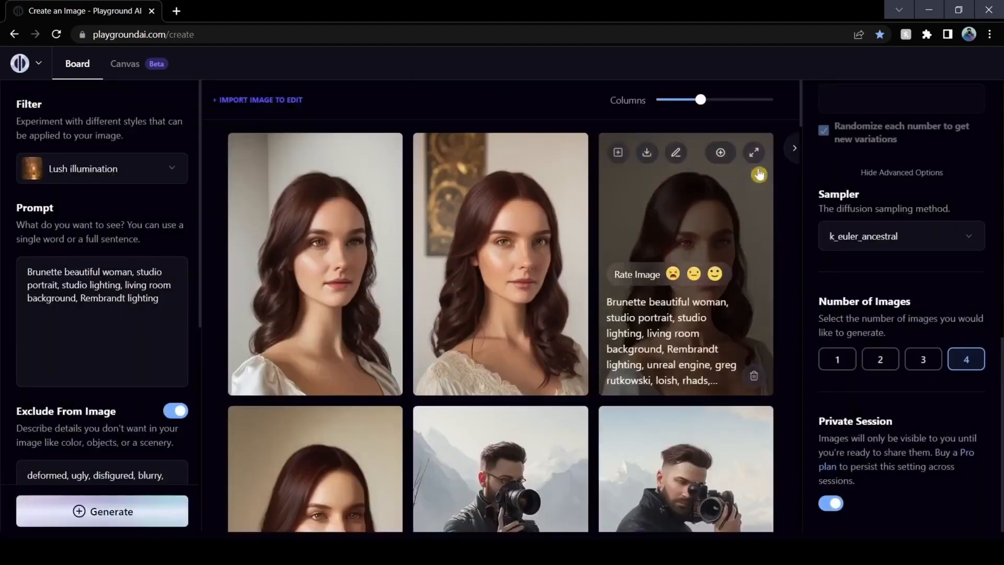
click(758, 152)
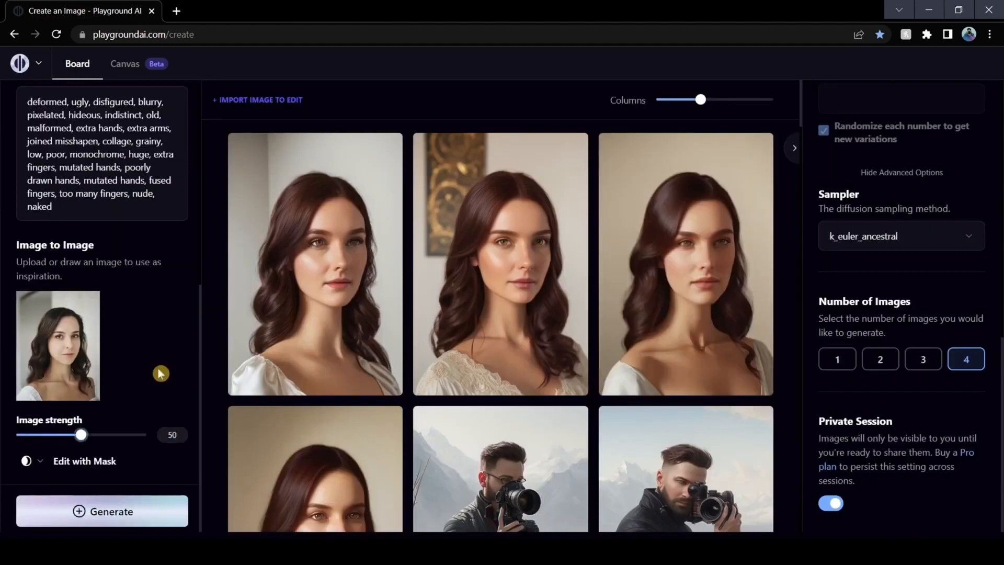
Set the source picture's image strength to 50 and generate another set of brunette portraits
key(ctrl+Return)
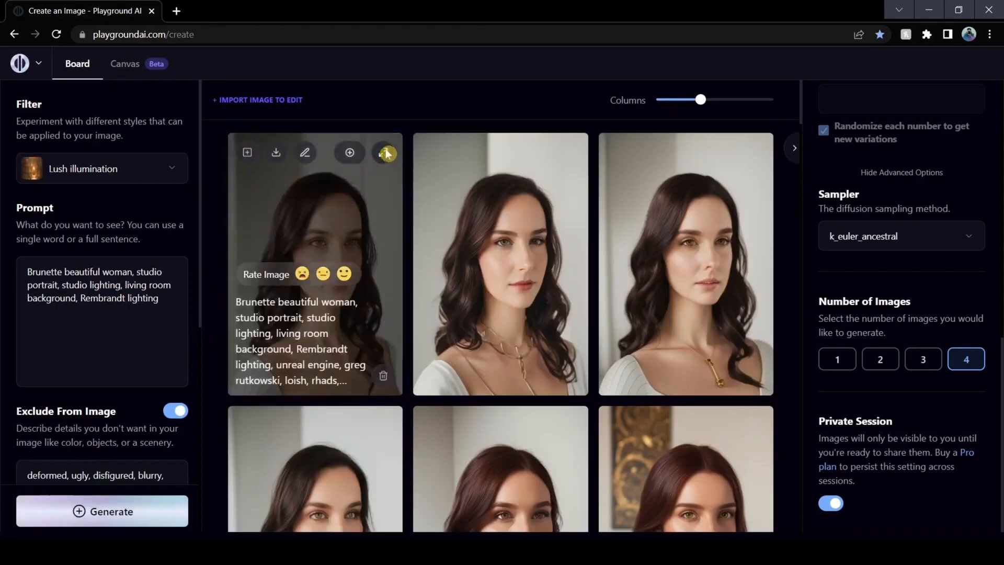
View the first three portraits of the new brunette set enlarged, closing each before opening the next
click(386, 153)
click(781, 281)
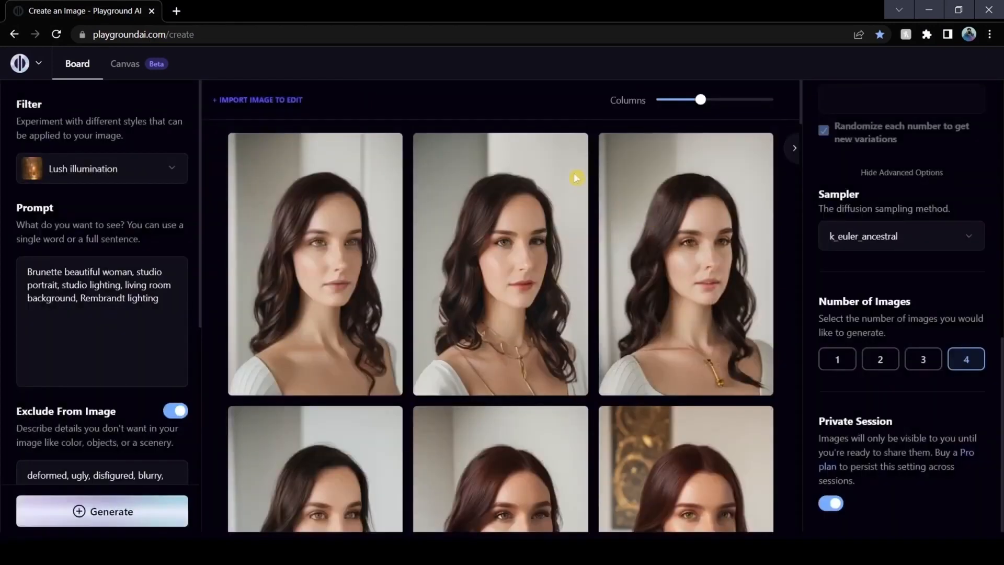
click(574, 152)
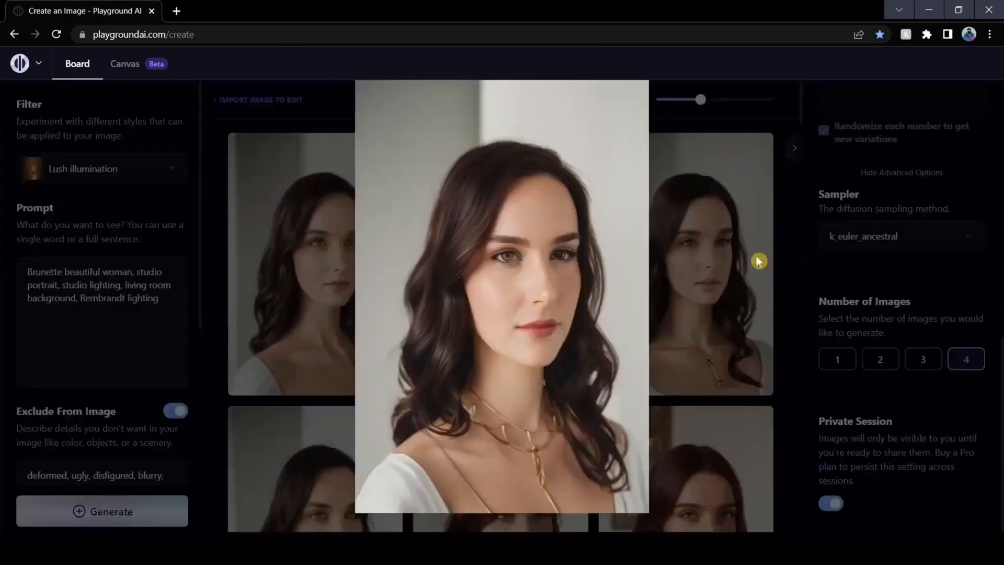
click(779, 286)
click(754, 157)
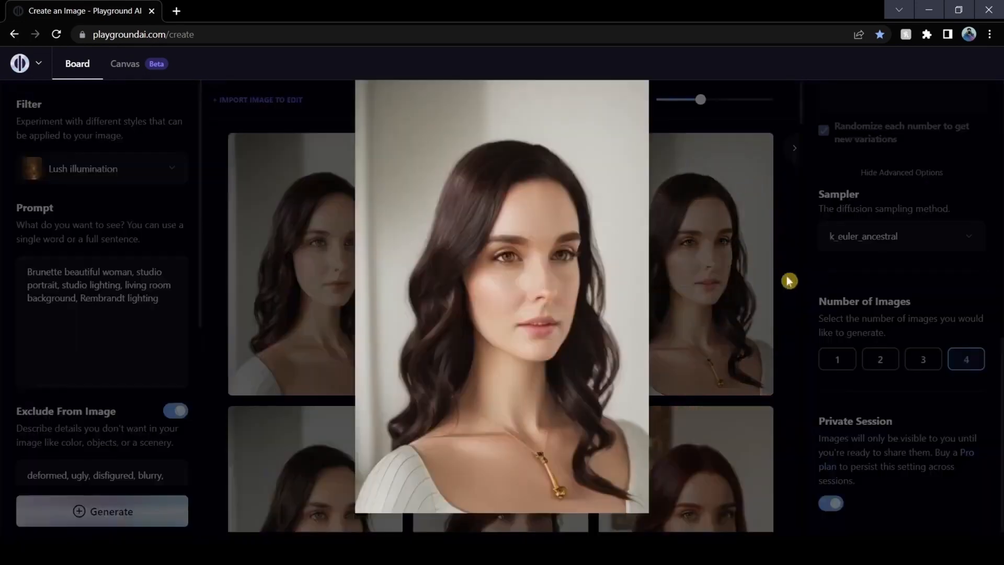
click(788, 280)
Generate images from "Scarlet Witch, eerie background, fire, red crown" using the Ominous escape filter
click(104, 168)
scroll(326, 299, down, 1)
scroll(326, 299, down, 2)
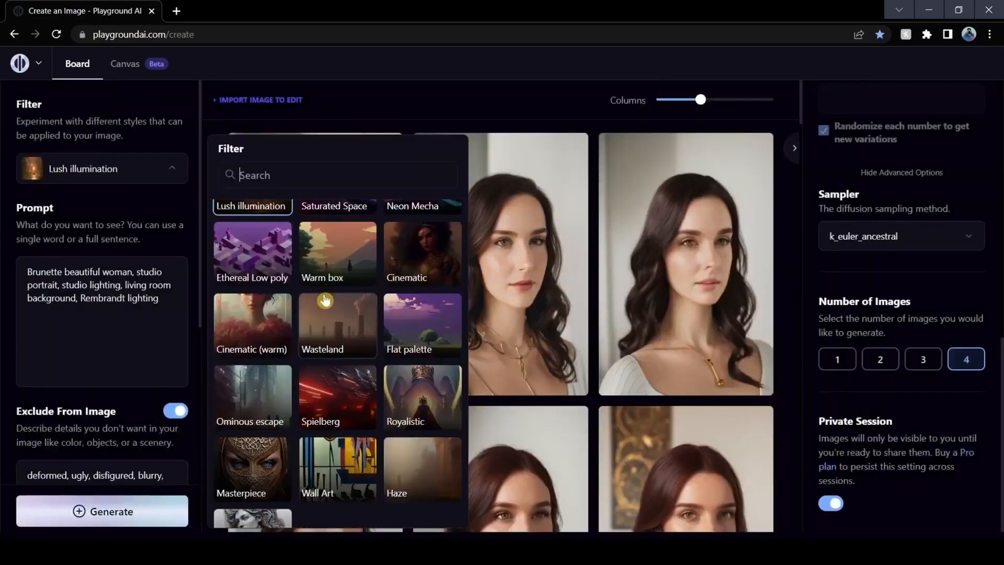
click(255, 344)
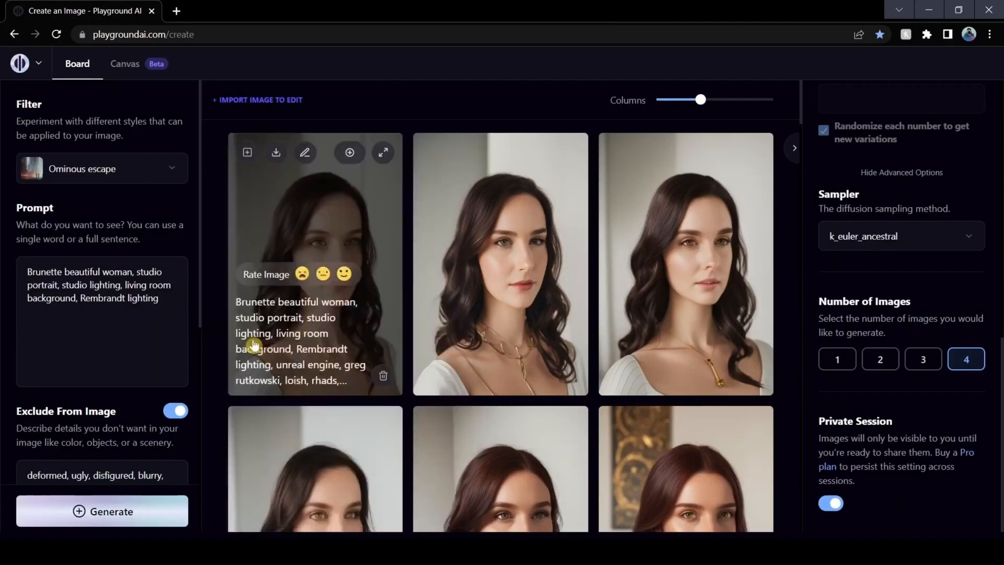
click(137, 309)
key(ctrl+a)
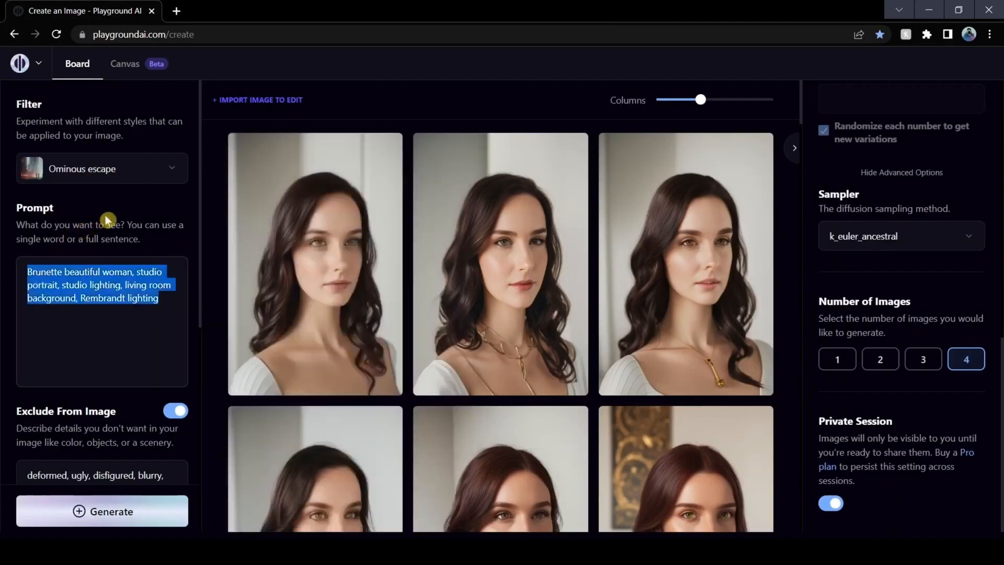
text(Scarlet Witch, eerie background, fire, red crown)
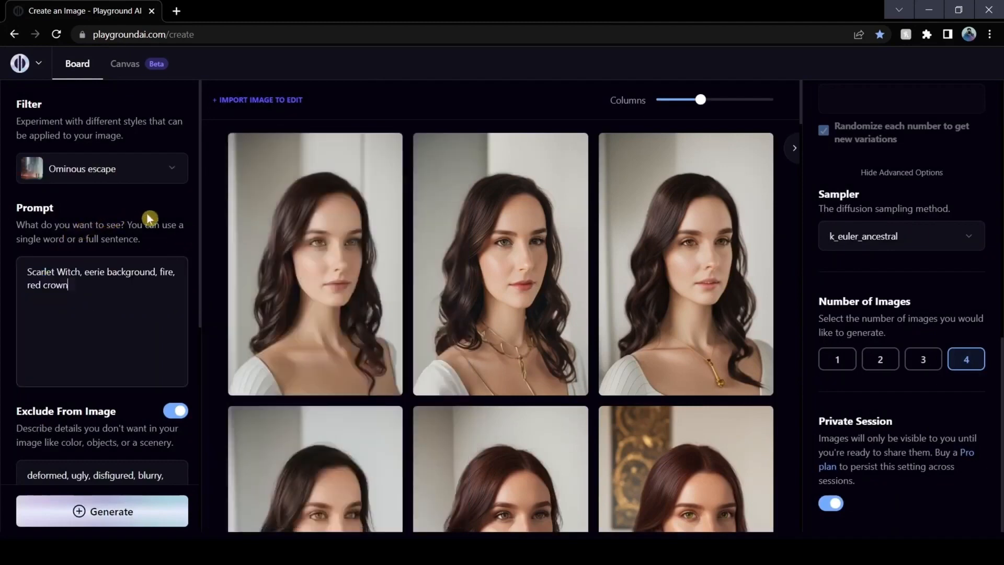
click(153, 515)
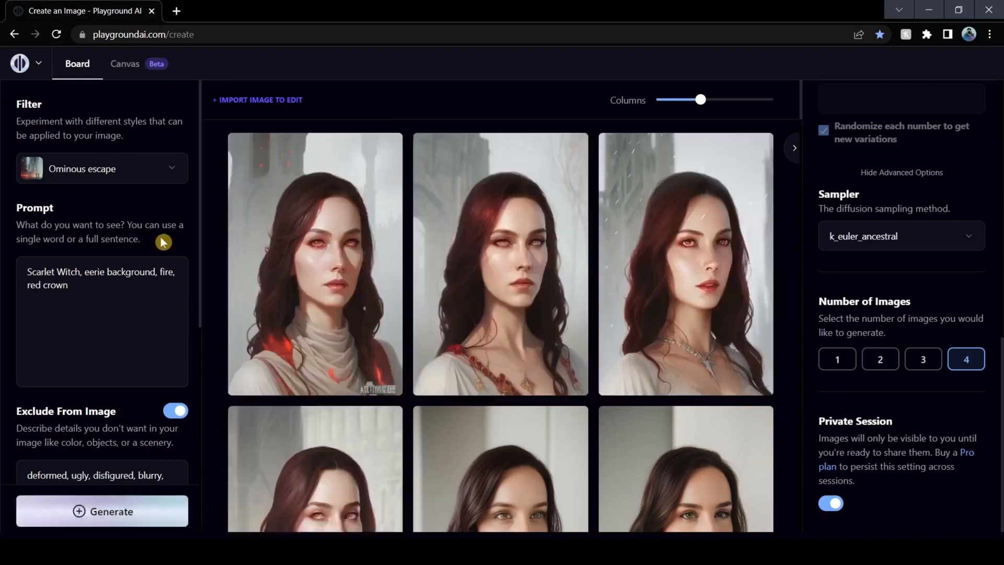
Enlarge the first three Scarlet Witch images in turn to examine them, and look over the rest of the board
click(387, 154)
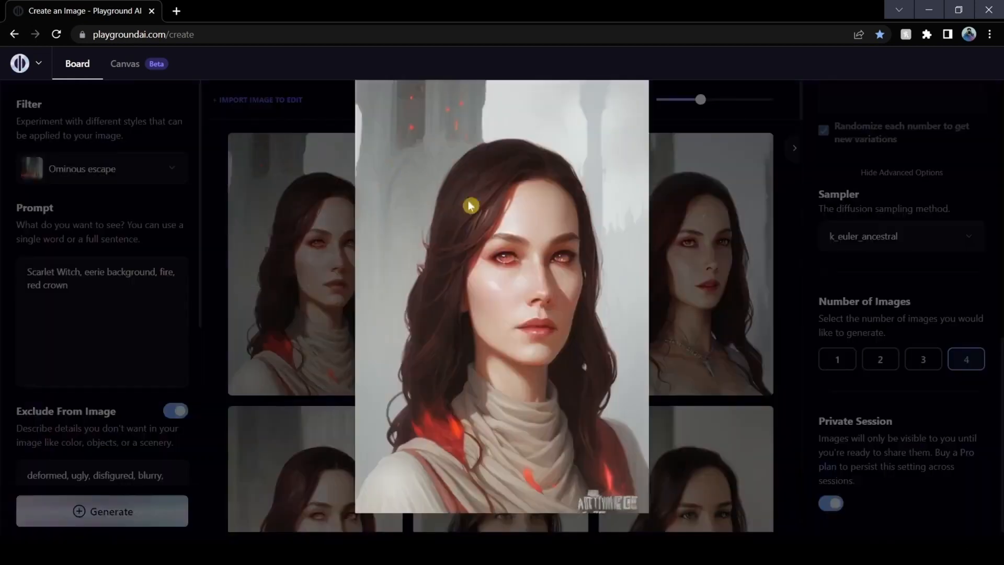
click(793, 238)
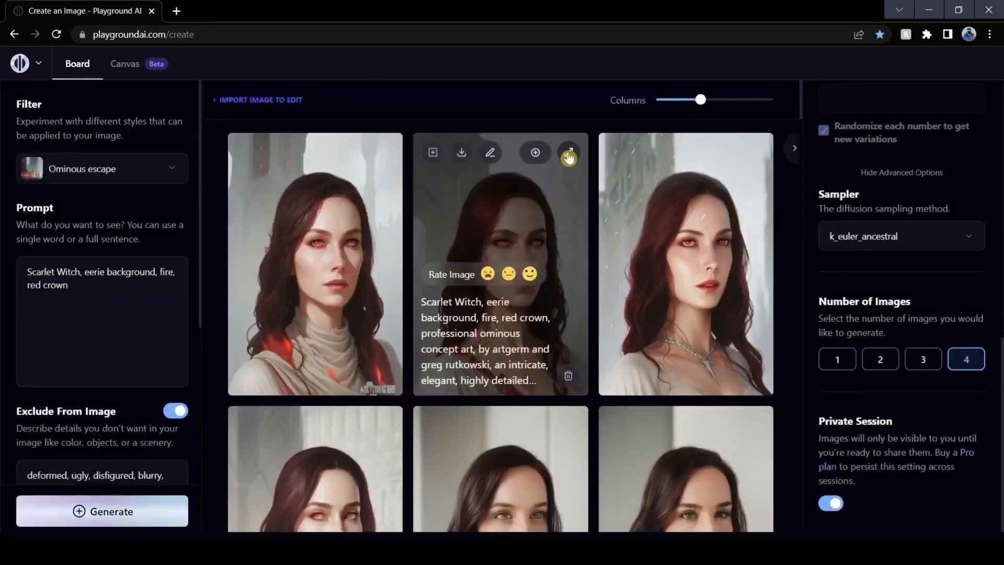
click(569, 154)
click(791, 215)
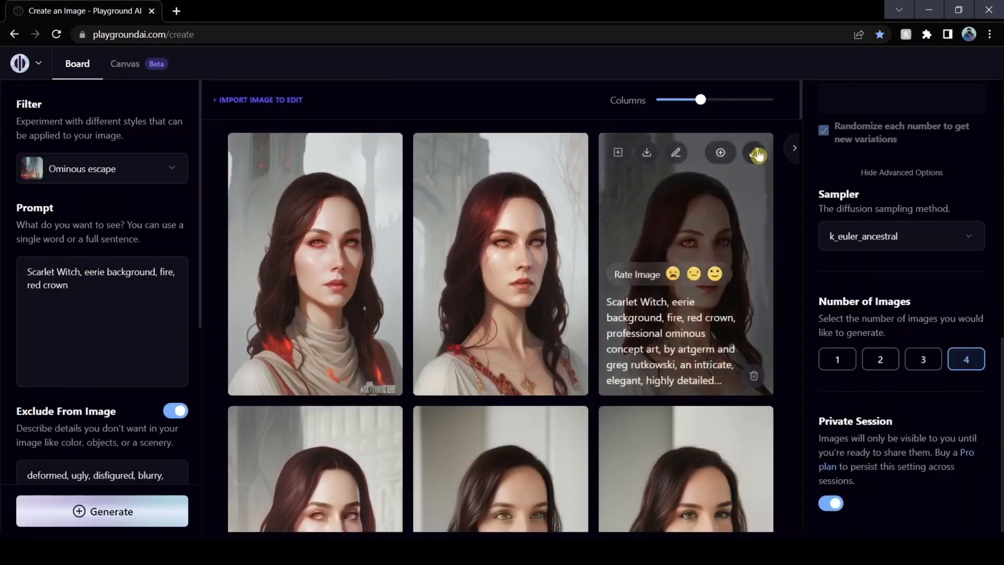
click(756, 153)
click(792, 209)
scroll(685, 285, down, 3)
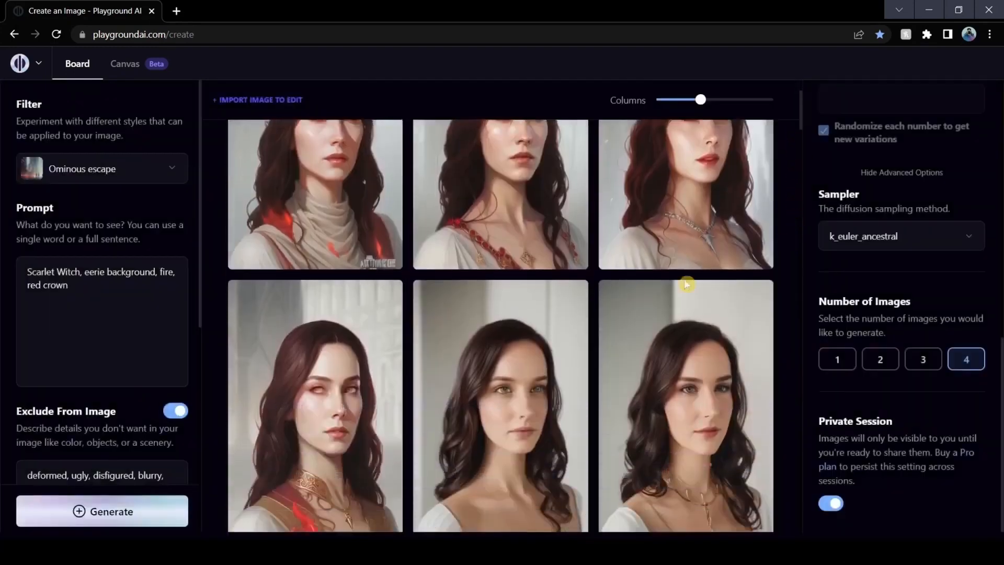
scroll(409, 302, up, 2)
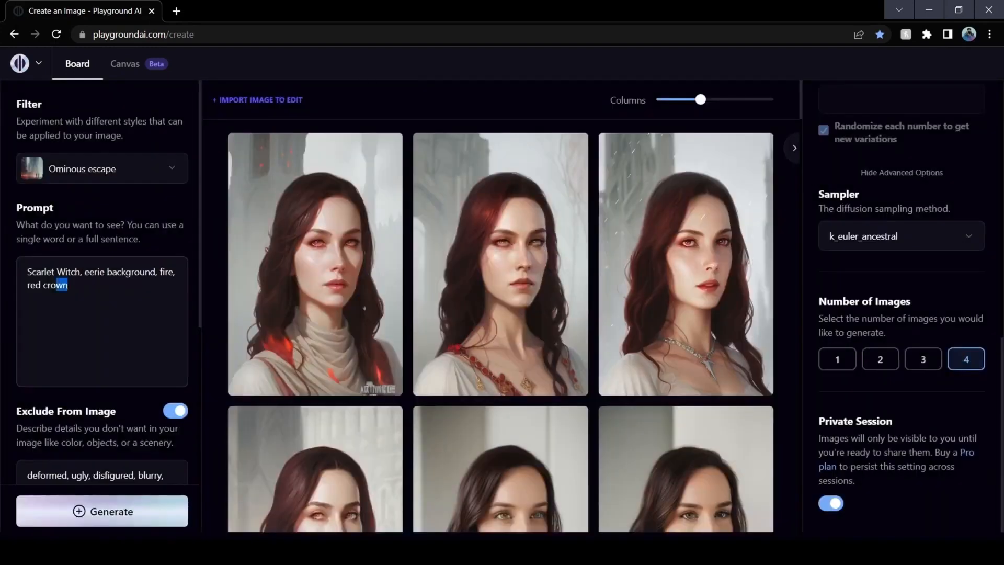
Replace the prompt with "Spiderwoman, eerie background, fire, black and gold" and generate a set of images
drag(56, 285, 27, 271)
text(Spiderwoman, eerie background, fire, black and gold)
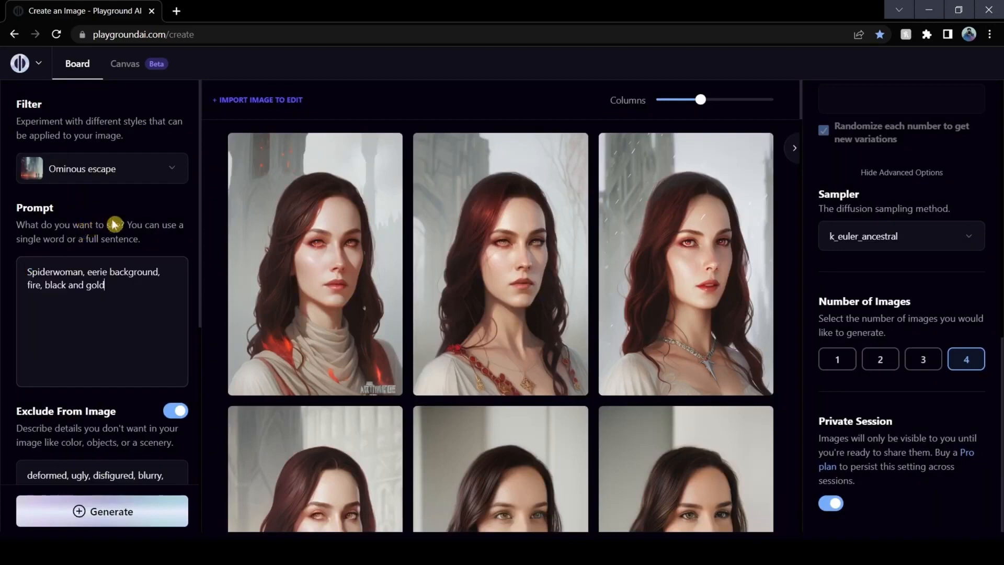
key(ctrl+Return)
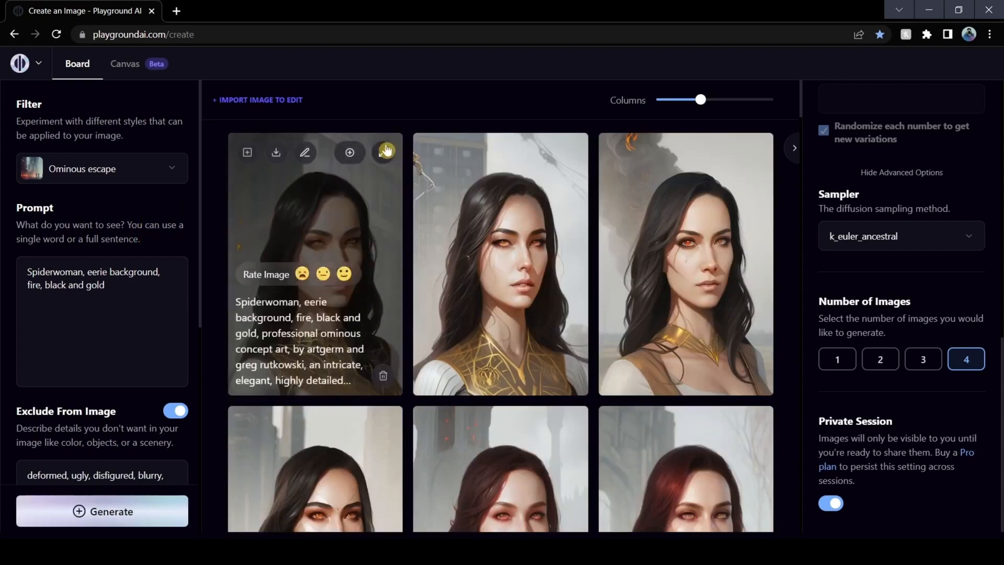
Enlarge each of the four Spiderwoman images in turn to examine the faces and details
click(388, 150)
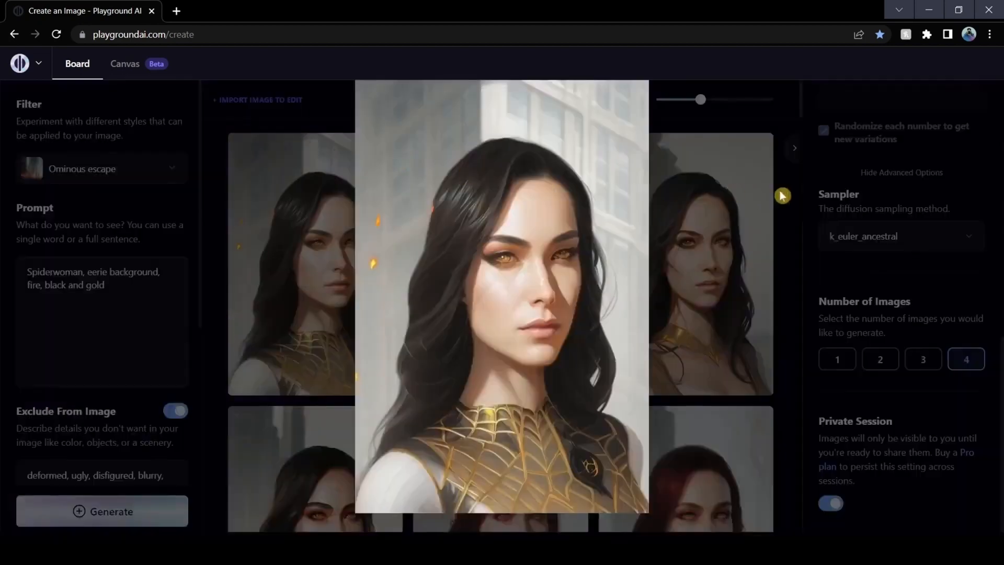
click(782, 195)
click(567, 150)
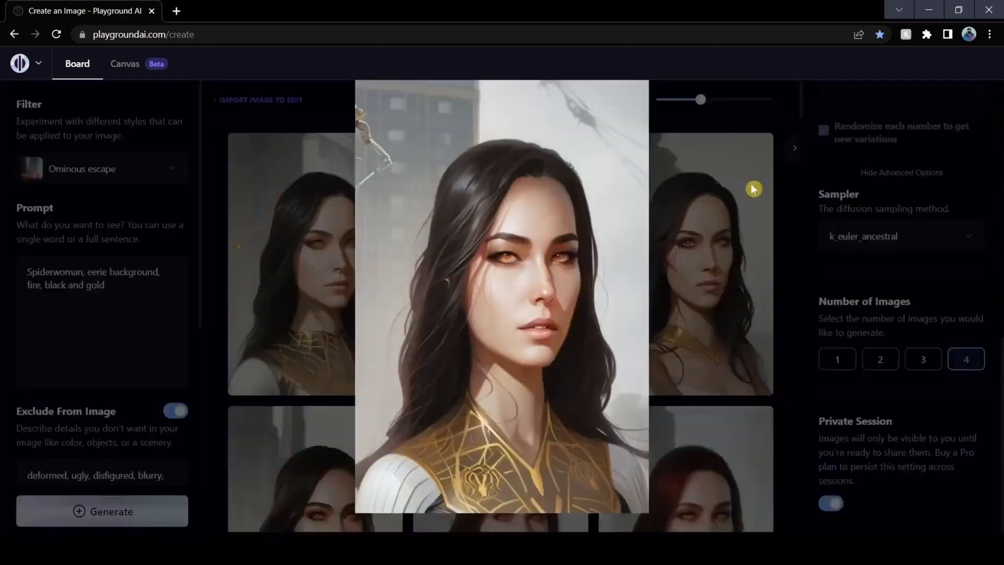
click(788, 204)
click(756, 151)
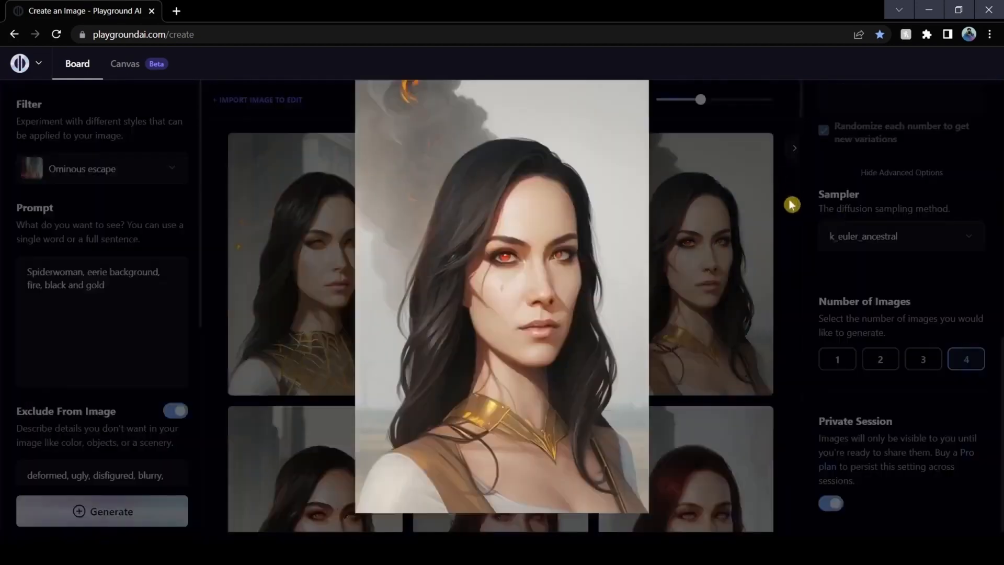
click(788, 219)
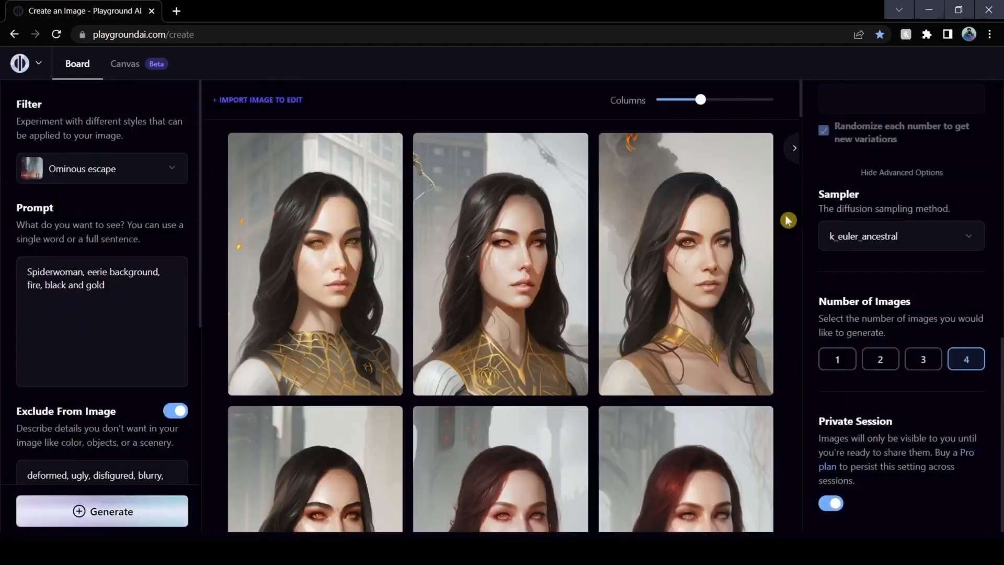
scroll(752, 230, down, 3)
click(384, 229)
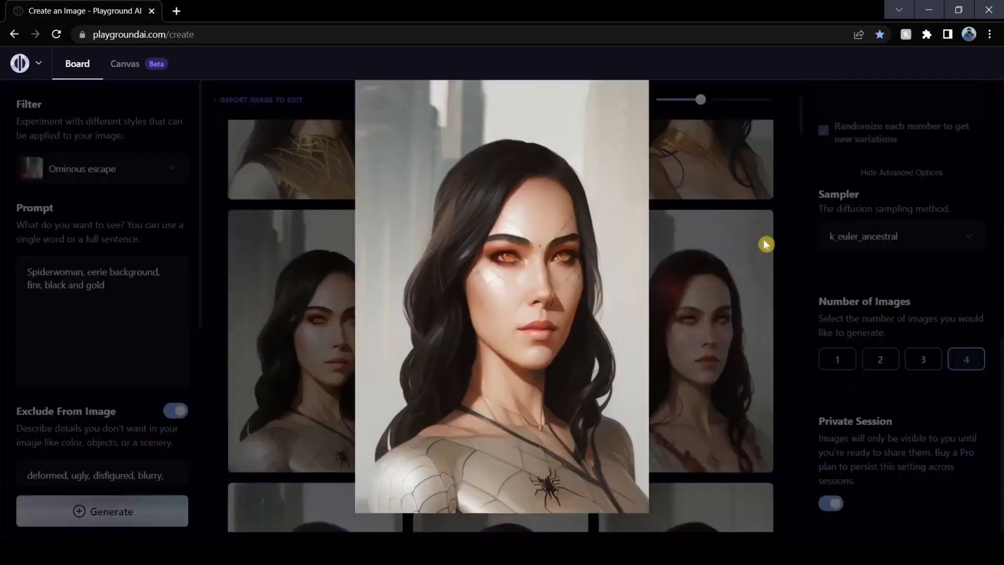
click(803, 260)
Apply face restoration to the third Spiderwoman image, the one with the gold collar and smoky background
scroll(803, 259, up, 3)
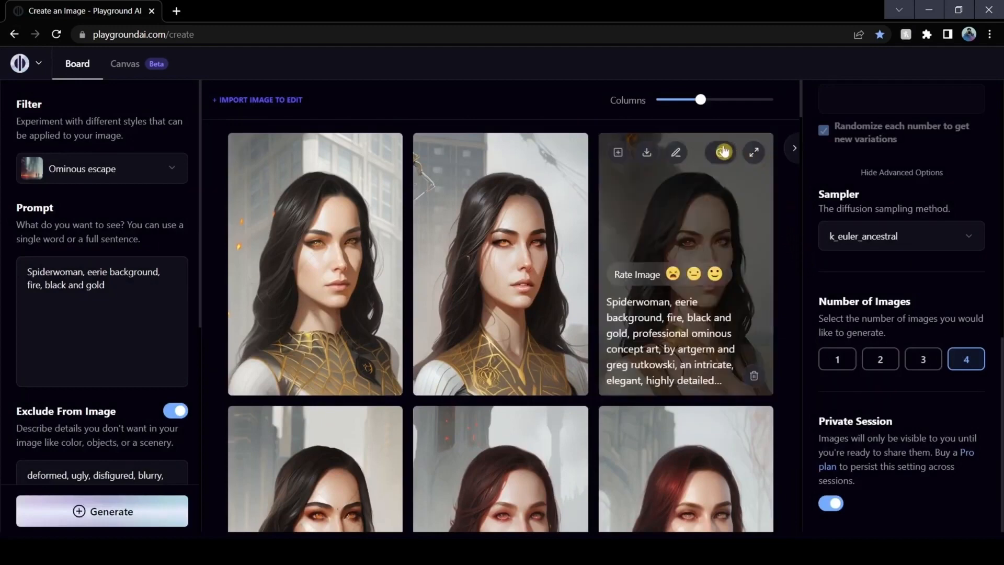
click(720, 152)
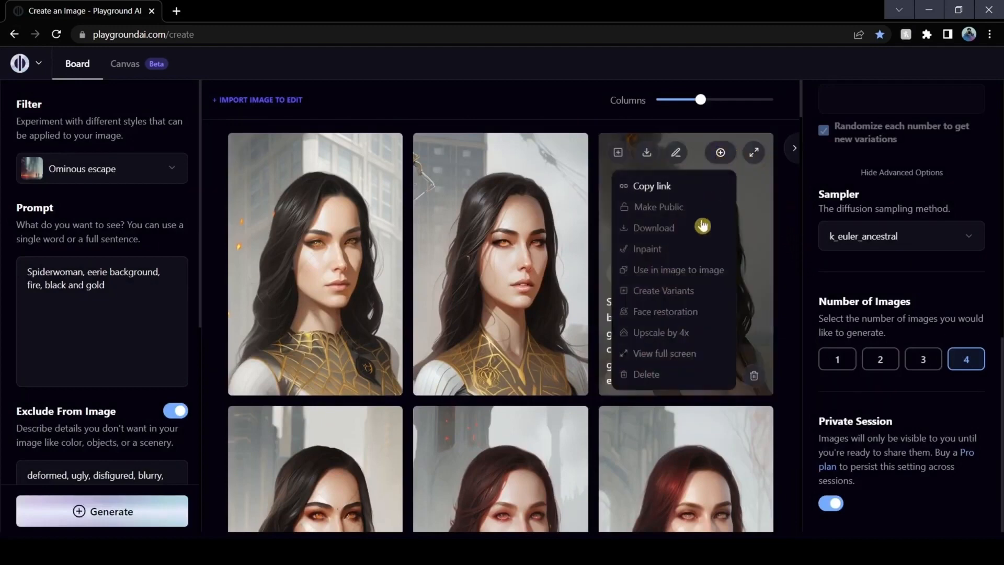
click(667, 312)
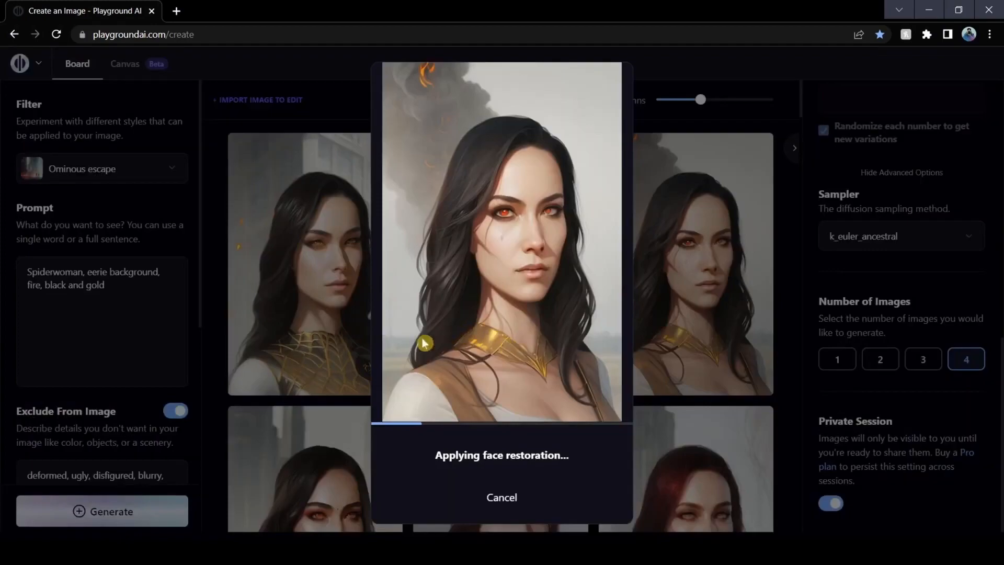